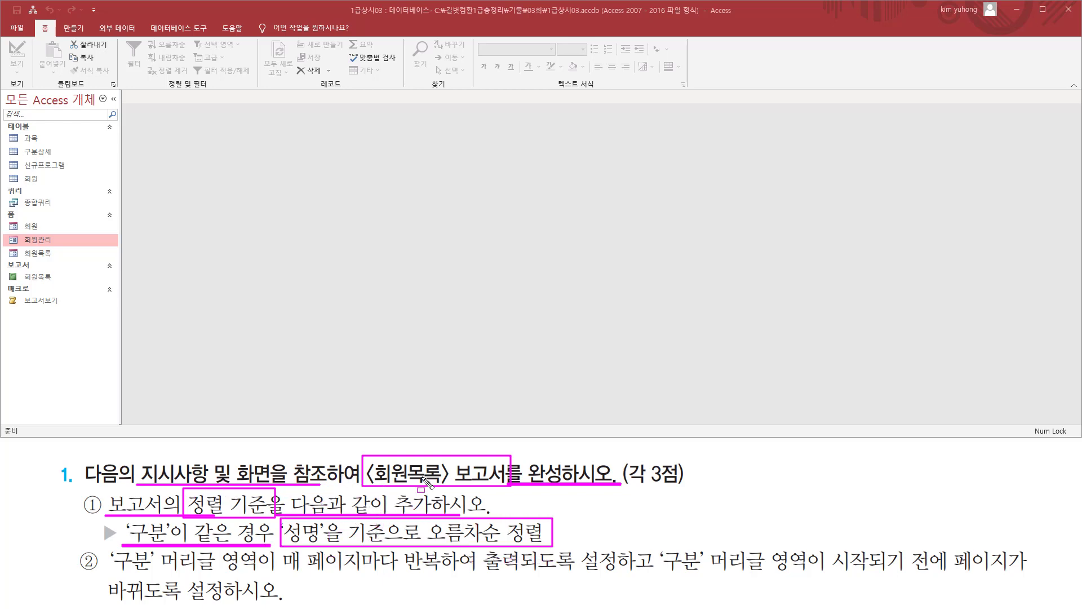
# Open the 회원목록 report in Design View
pyautogui.press('Escape')
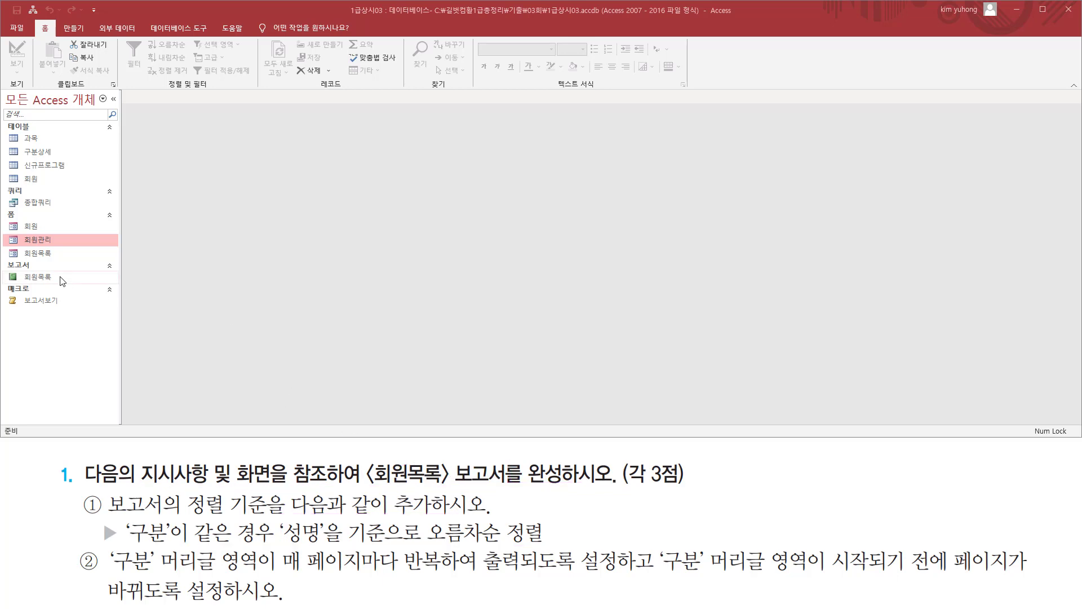
pyautogui.click(31, 276)
pyautogui.rightClick(36, 279)
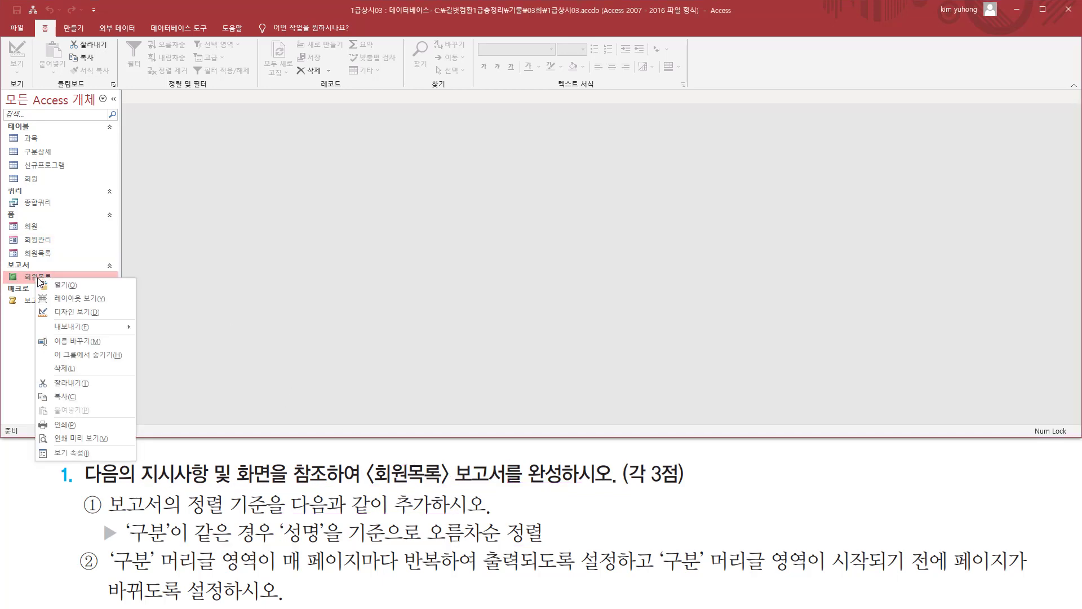
pyautogui.click(68, 313)
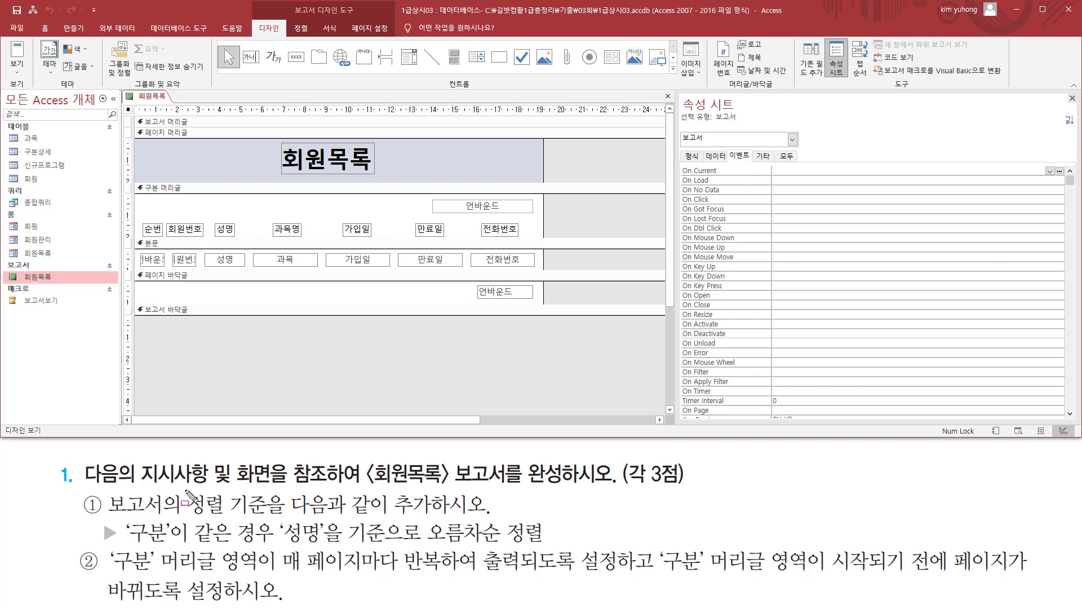
pyautogui.moveTo(184, 488); pyautogui.dragTo(266, 518)
pyautogui.moveTo(281, 3); pyautogui.dragTo(362, 16)
pyautogui.moveTo(255, 20); pyautogui.dragTo(284, 36)
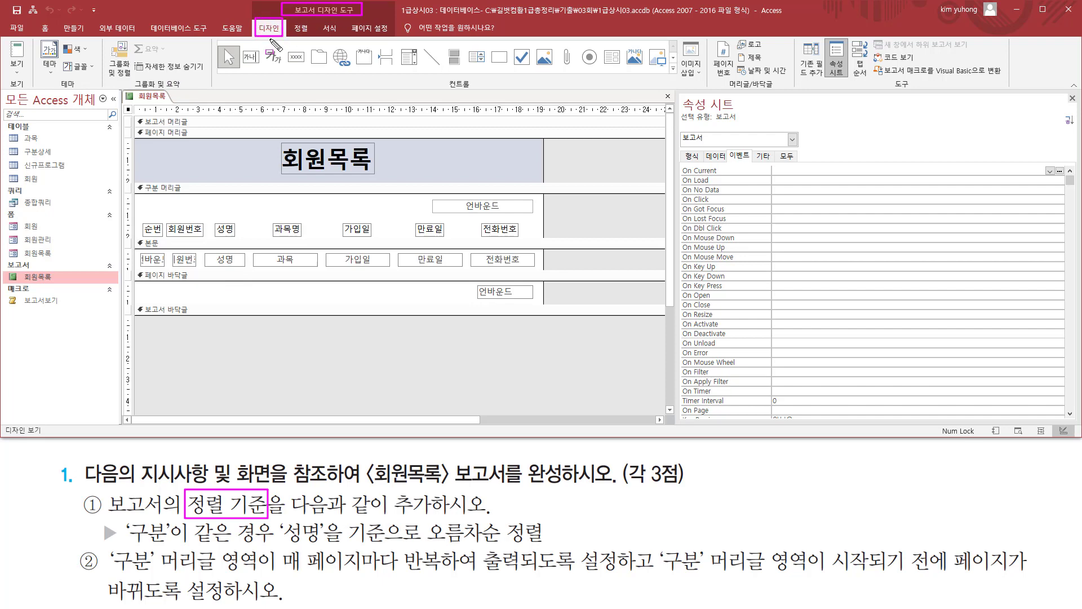
pyautogui.moveTo(102, 39)
pyautogui.mouseDown()
pyautogui.moveTo(121, 90)
pyautogui.moveTo(136, 85)
pyautogui.mouseUp()
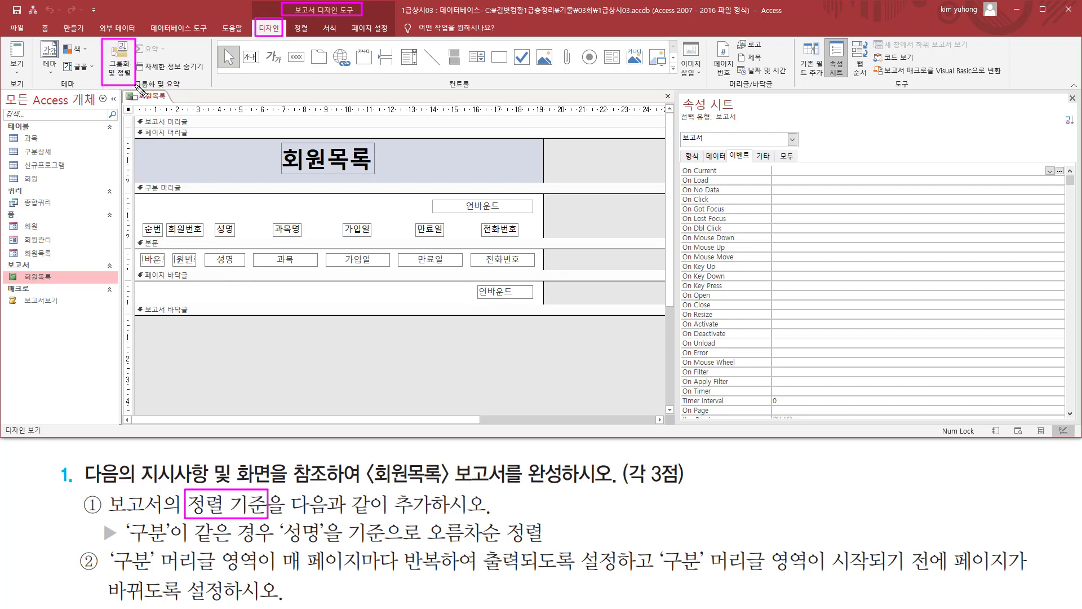
# Add an ascending sort on the 성명 field beneath the report's 구분 grouping, and close the grouping and sorting settings
pyautogui.click(119, 61)
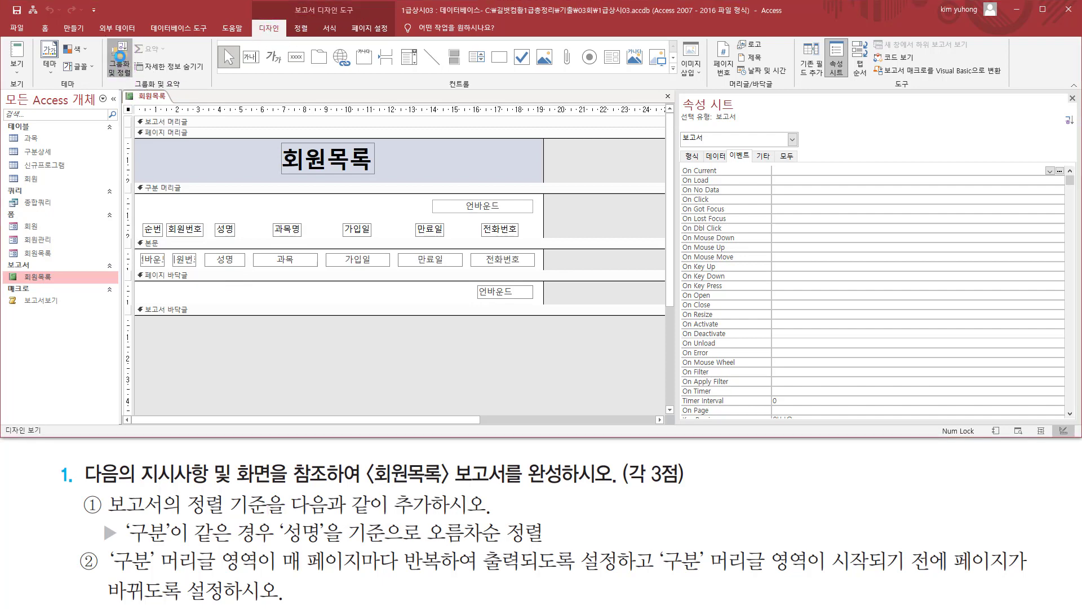
pyautogui.moveTo(119, 338)
pyautogui.mouseDown()
pyautogui.moveTo(120, 354)
pyautogui.moveTo(197, 359)
pyautogui.mouseUp()
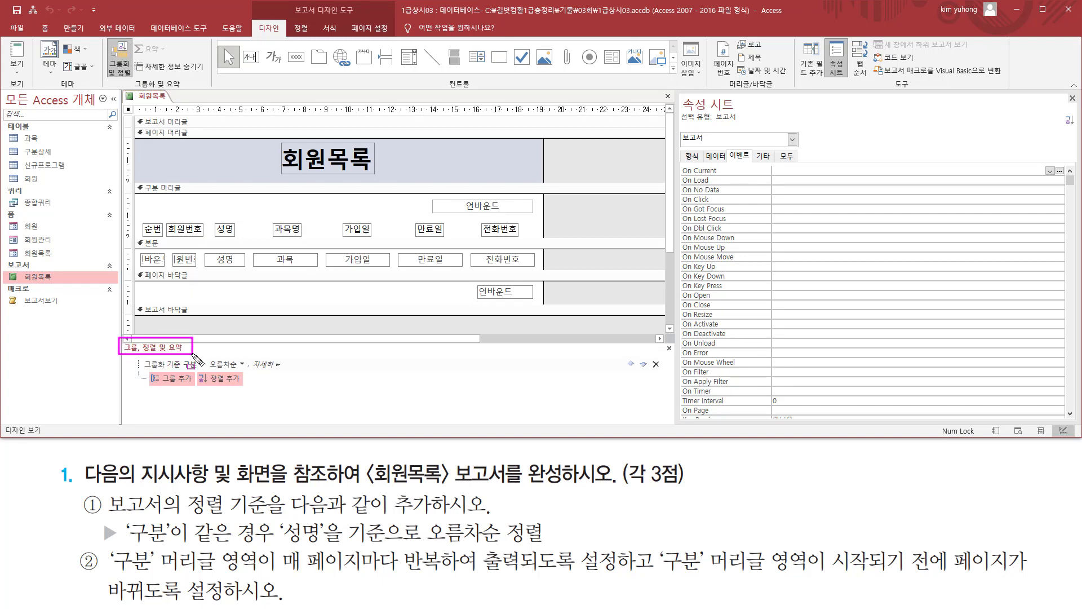
pyautogui.moveTo(124, 517)
pyautogui.mouseDown()
pyautogui.moveTo(121, 538)
pyautogui.moveTo(160, 545)
pyautogui.moveTo(532, 545)
pyautogui.mouseUp()
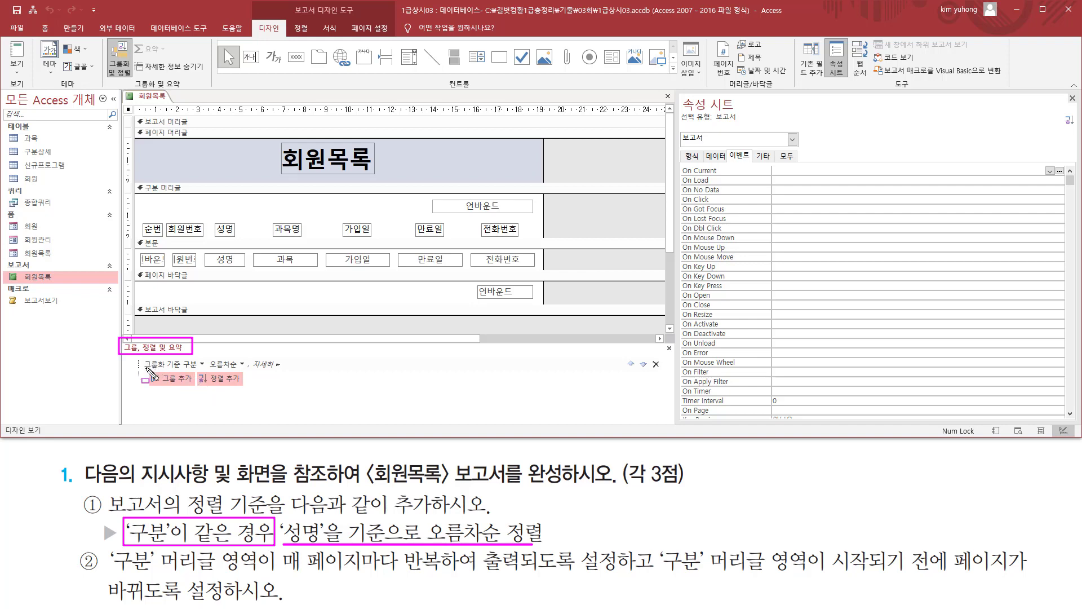
pyautogui.moveTo(148, 369)
pyautogui.mouseDown()
pyautogui.moveTo(248, 358)
pyautogui.moveTo(245, 386)
pyautogui.mouseUp()
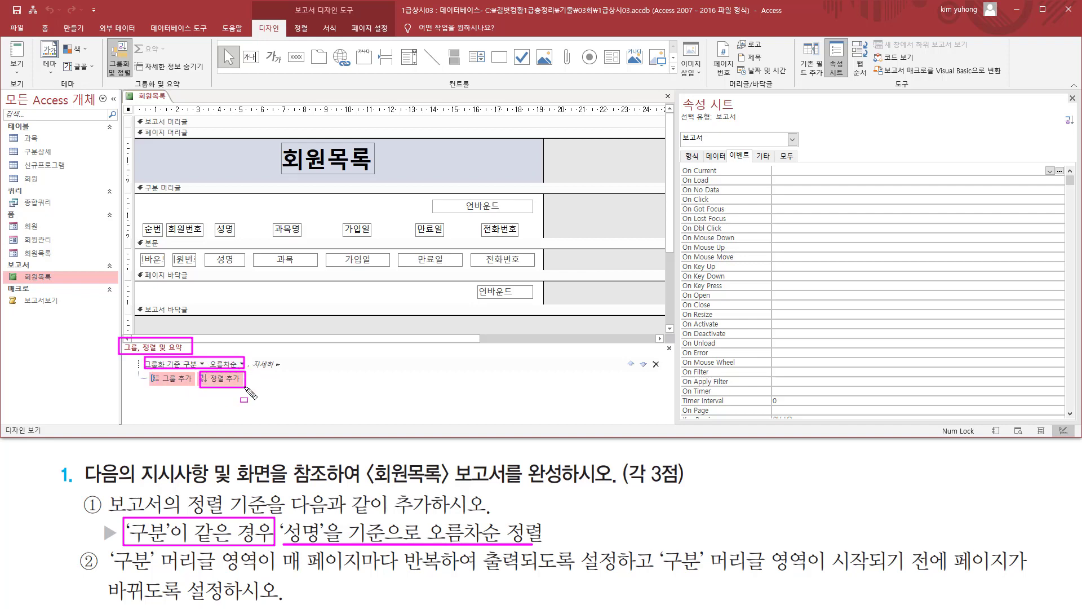
pyautogui.press('Escape')
pyautogui.click(226, 381)
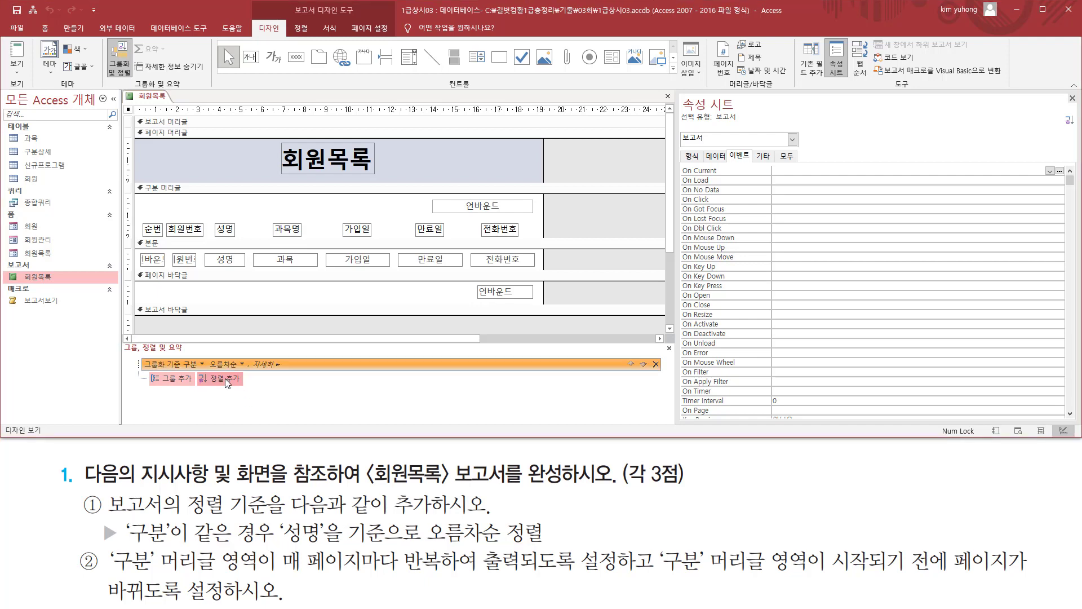
pyautogui.click(225, 380)
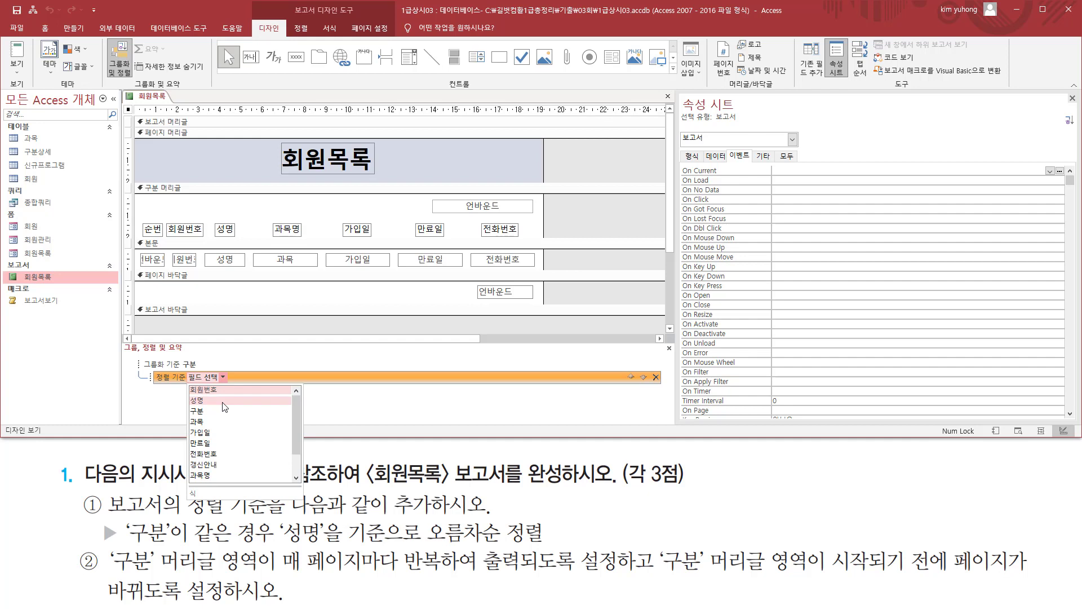
pyautogui.click(223, 401)
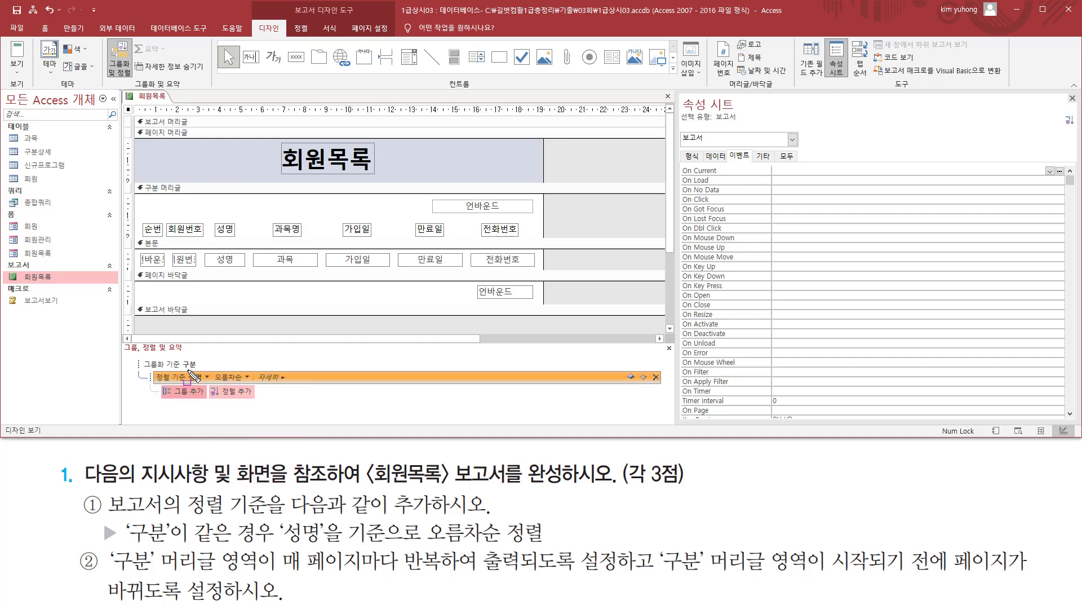
pyautogui.moveTo(188, 369)
pyautogui.mouseDown()
pyautogui.moveTo(202, 387)
pyautogui.moveTo(249, 384)
pyautogui.mouseUp()
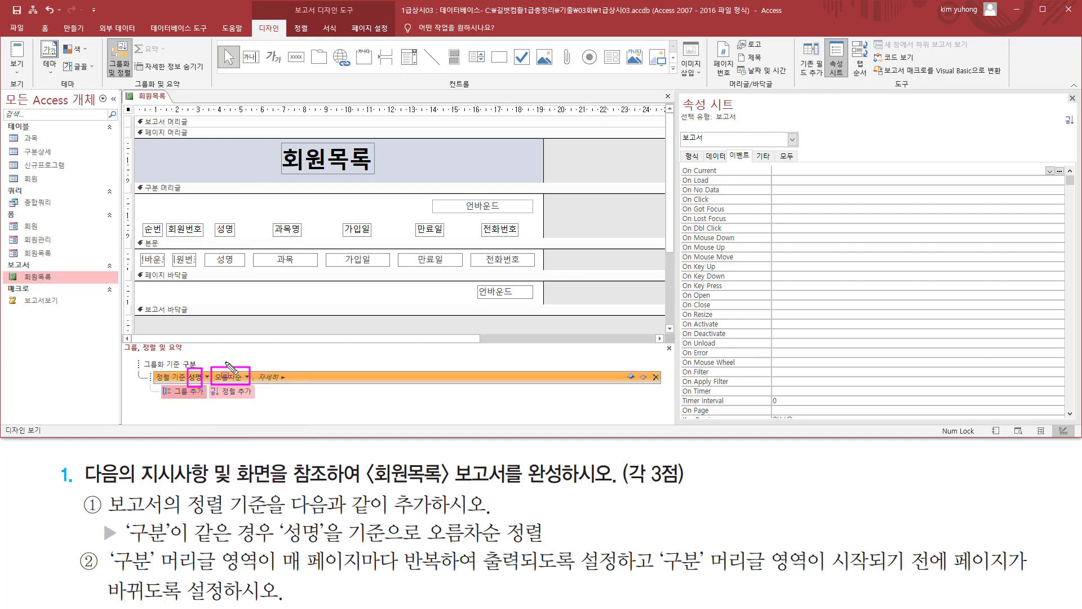
pyautogui.moveTo(662, 340); pyautogui.dragTo(675, 356)
pyautogui.click(669, 348)
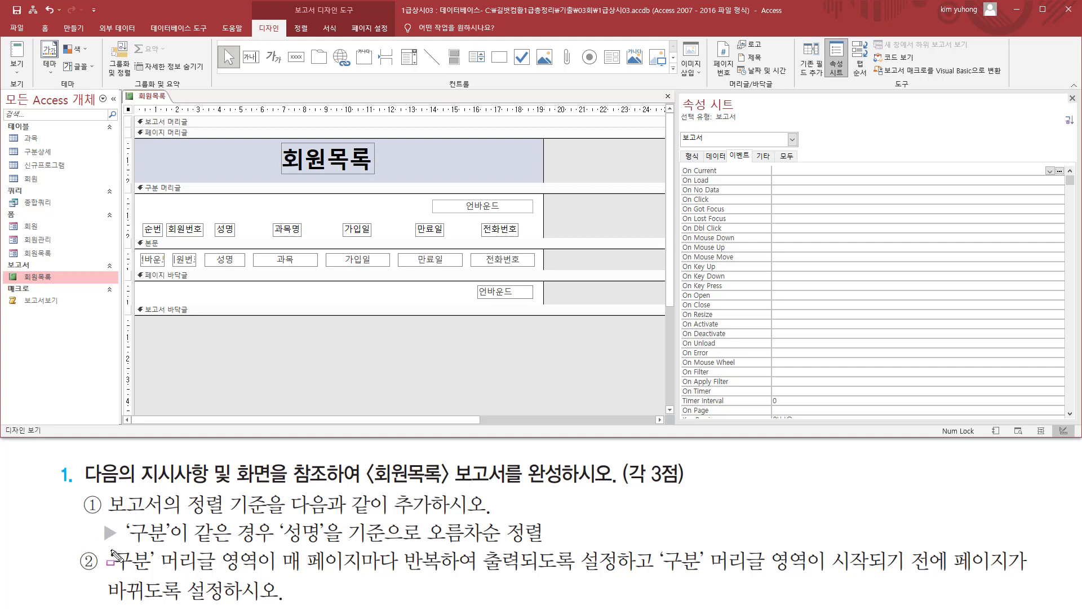
pyautogui.moveTo(108, 546)
pyautogui.mouseDown()
pyautogui.moveTo(154, 575)
pyautogui.moveTo(263, 571)
pyautogui.mouseUp()
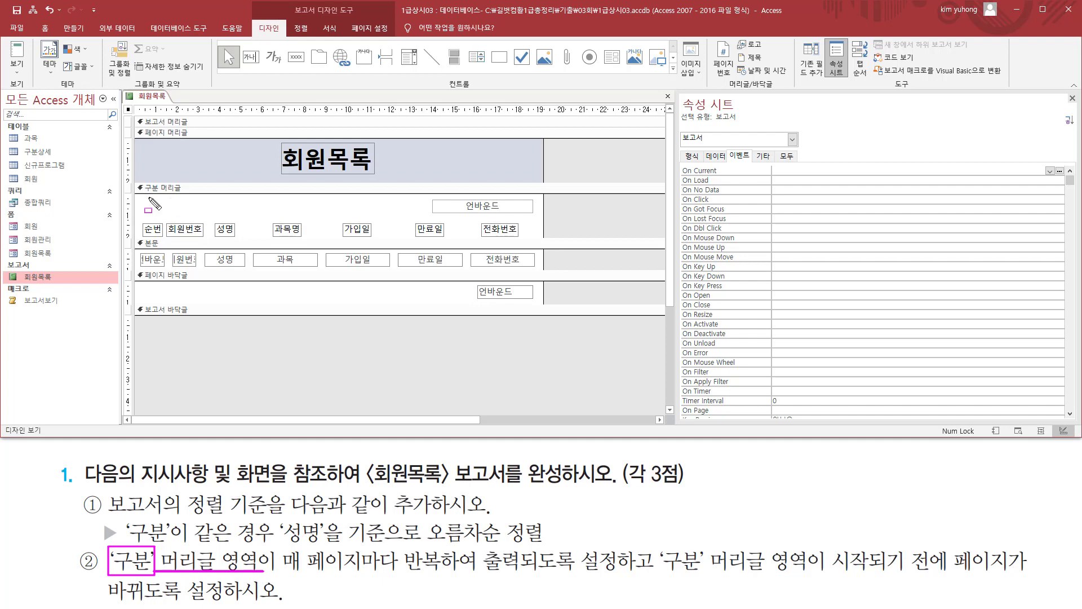
pyautogui.moveTo(135, 181)
pyautogui.mouseDown()
pyautogui.moveTo(296, 238)
pyautogui.moveTo(543, 238)
pyautogui.mouseUp()
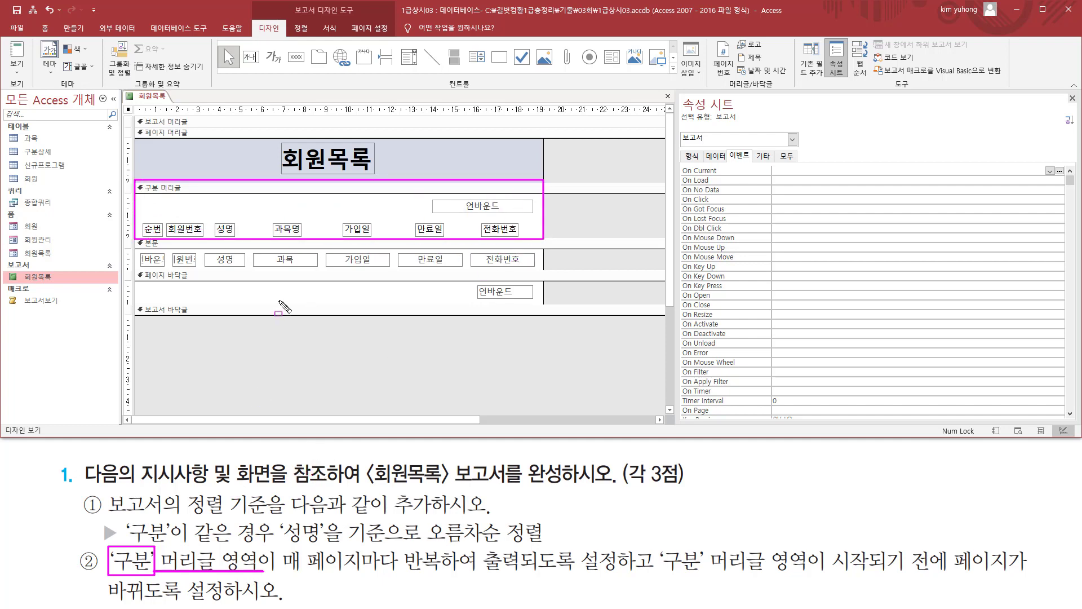
pyautogui.moveTo(279, 568)
pyautogui.mouseDown()
pyautogui.moveTo(613, 570)
pyautogui.moveTo(618, 546)
pyautogui.mouseUp()
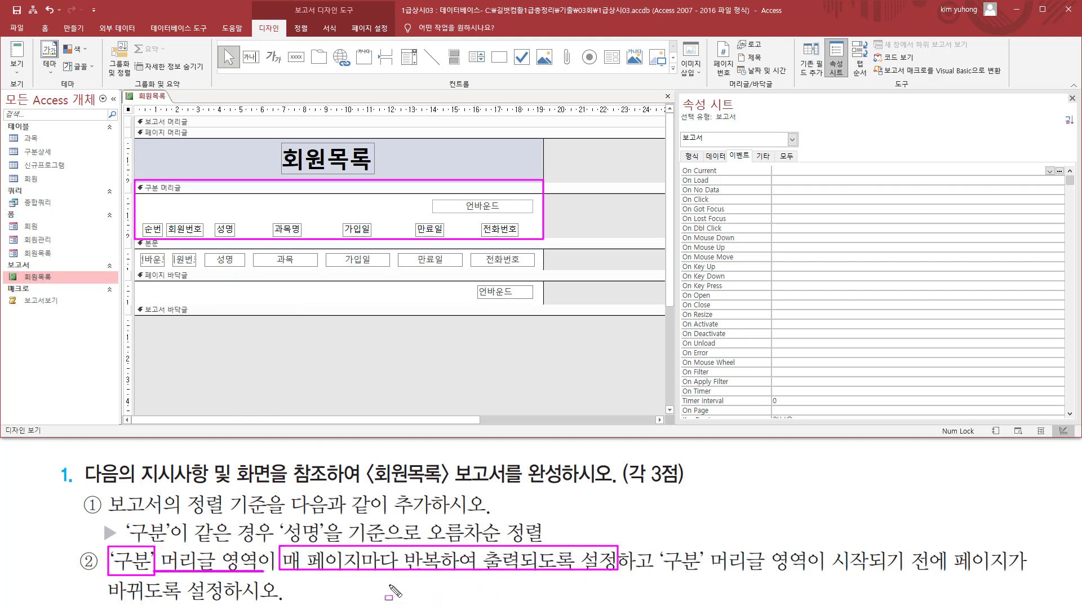
pyautogui.moveTo(280, 574); pyautogui.dragTo(461, 574)
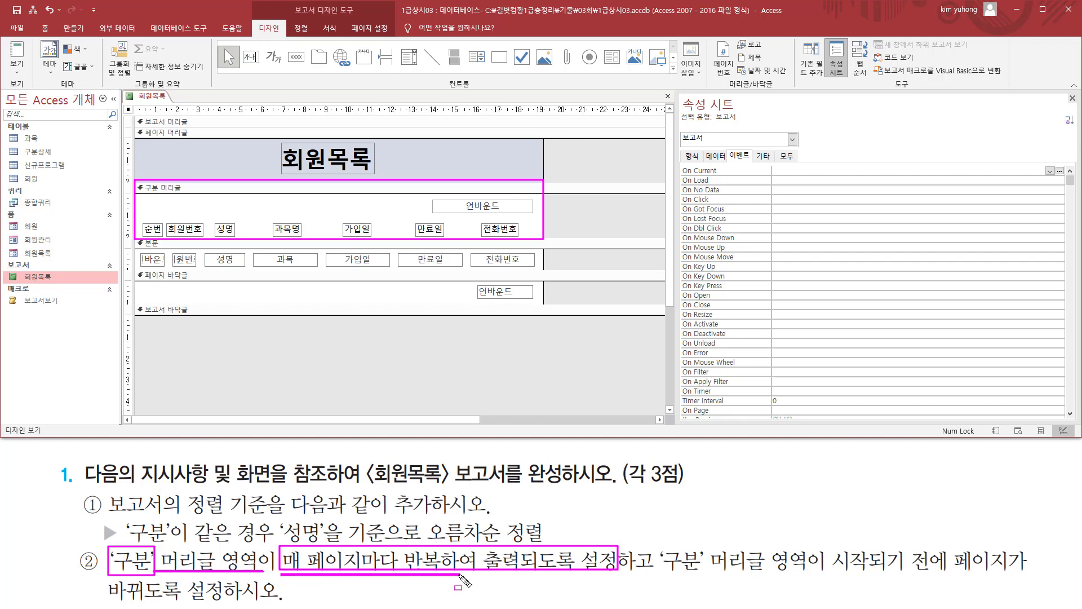
pyautogui.moveTo(655, 538)
pyautogui.mouseDown()
pyautogui.moveTo(704, 575)
pyautogui.moveTo(920, 574)
pyautogui.moveTo(931, 573)
pyautogui.moveTo(933, 544)
pyautogui.moveTo(987, 567)
pyautogui.mouseUp()
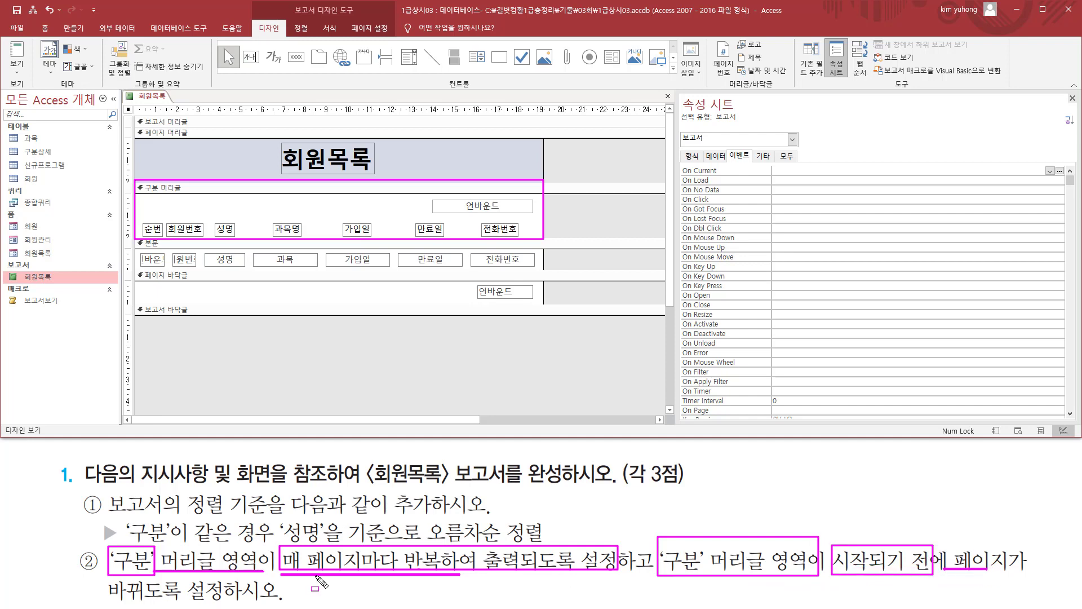
pyautogui.moveTo(104, 598); pyautogui.dragTo(256, 601)
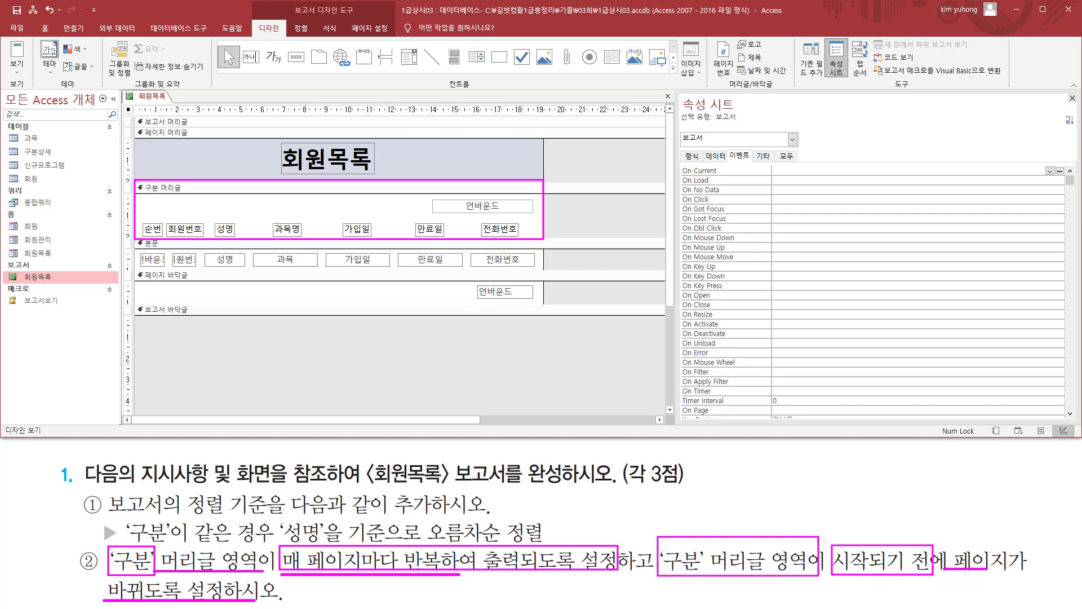
# Set the repeat section property (반복 실행 구역) of the 구분 group header to 예
pyautogui.click(145, 187)
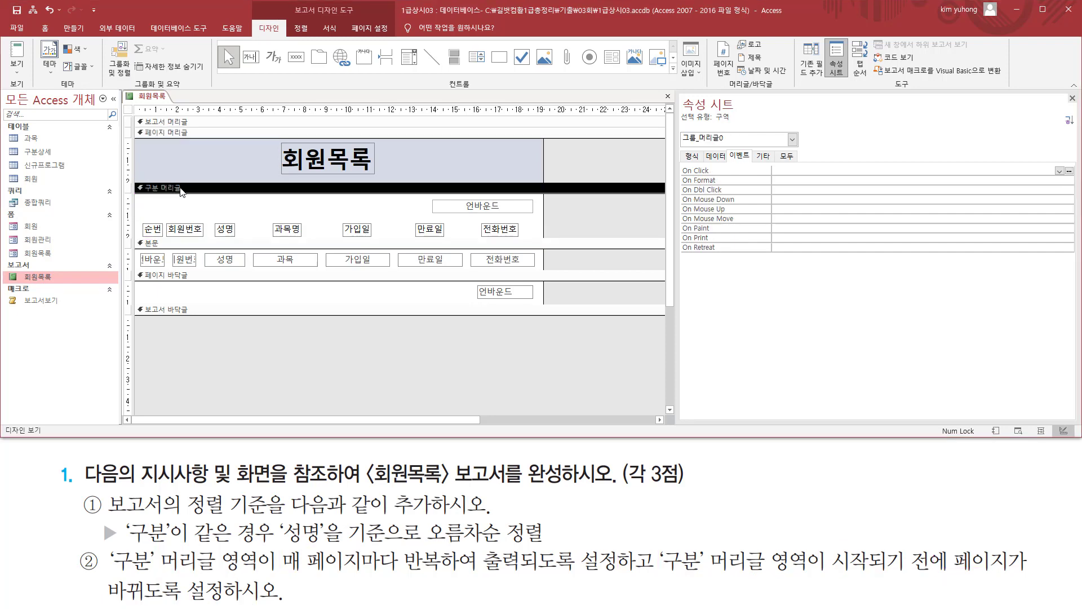
pyautogui.click(695, 159)
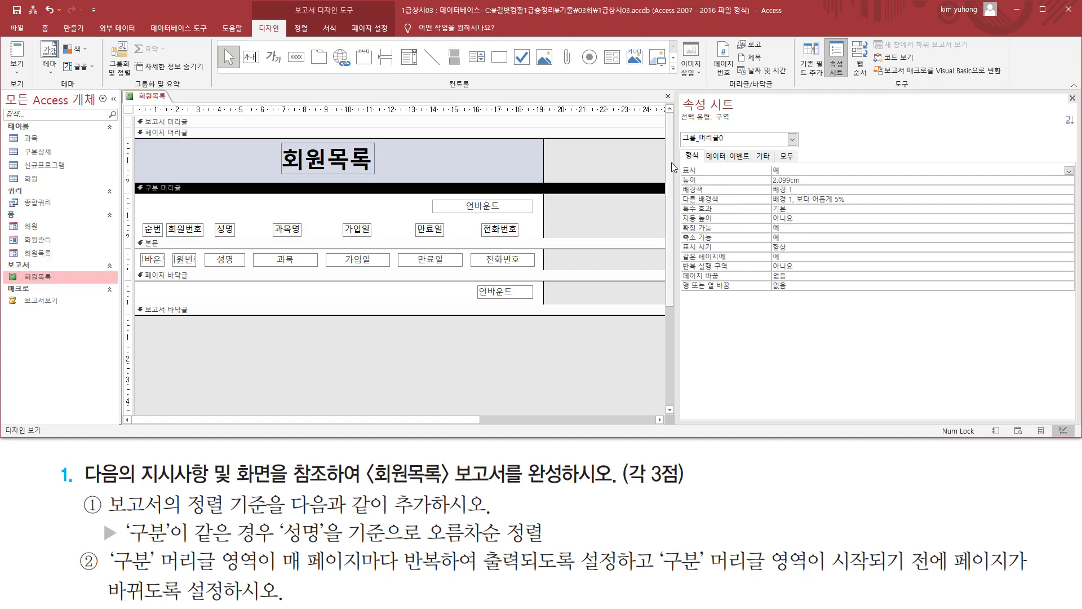
pyautogui.hotkey('ctrl', 'shift', 'd')
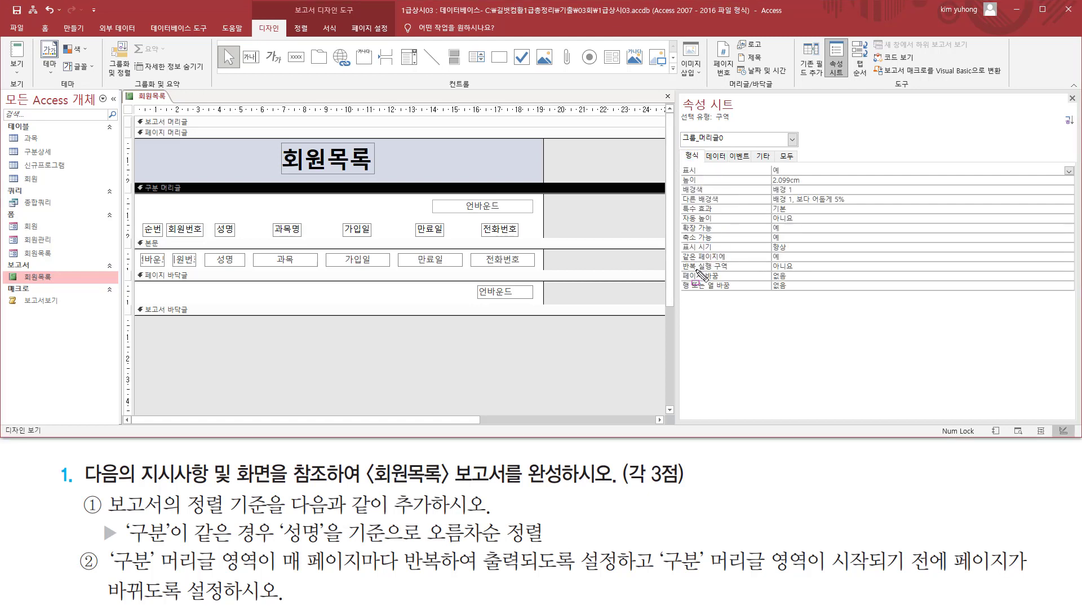
pyautogui.moveTo(680, 259); pyautogui.dragTo(733, 271)
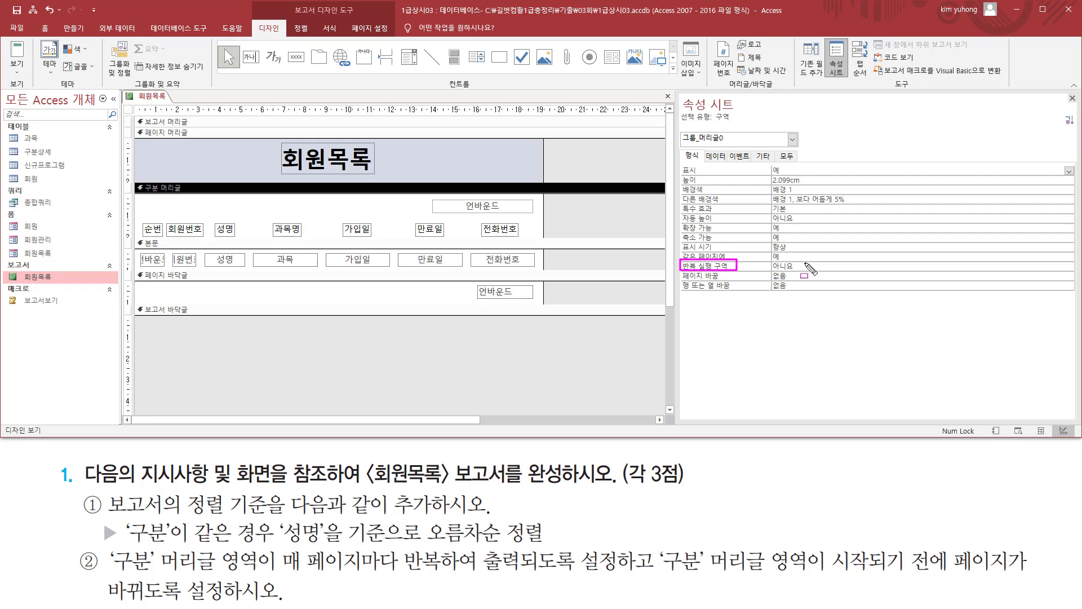
pyautogui.press('Escape')
pyautogui.click(976, 265)
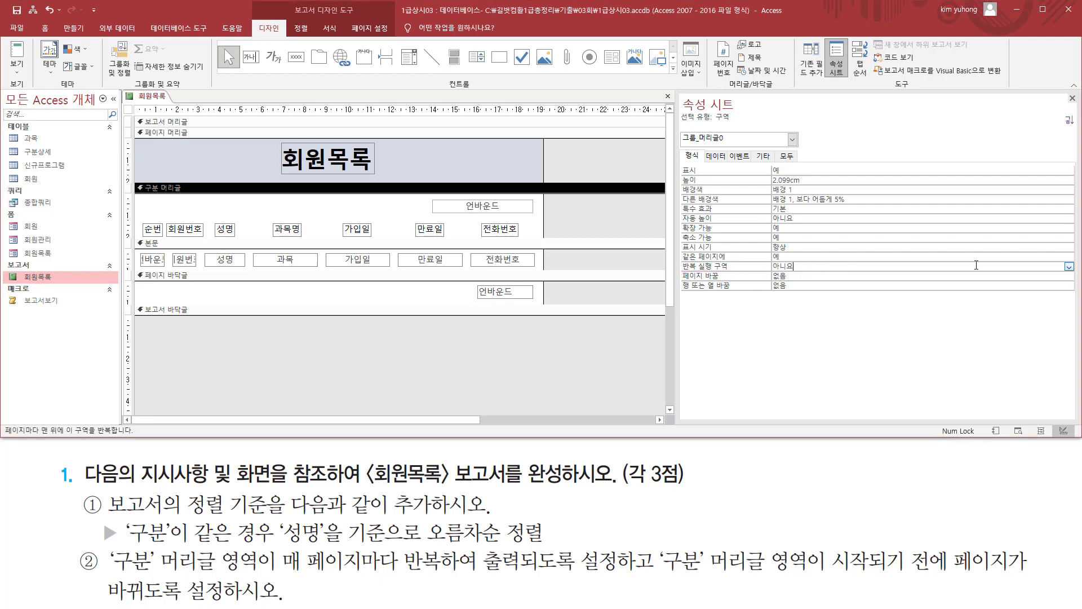
pyautogui.click(1068, 266)
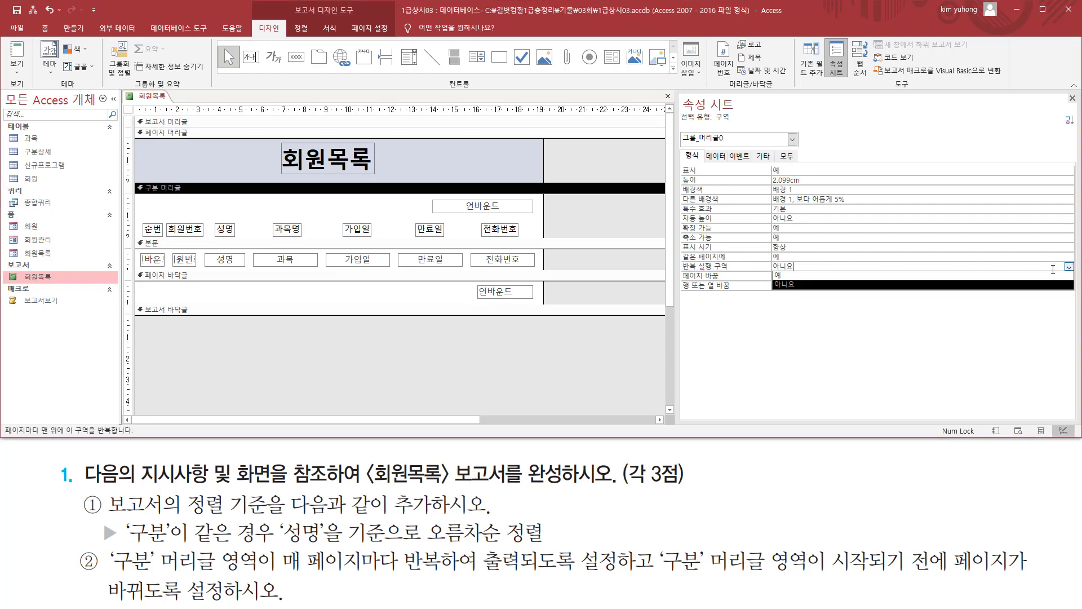
pyautogui.click(856, 275)
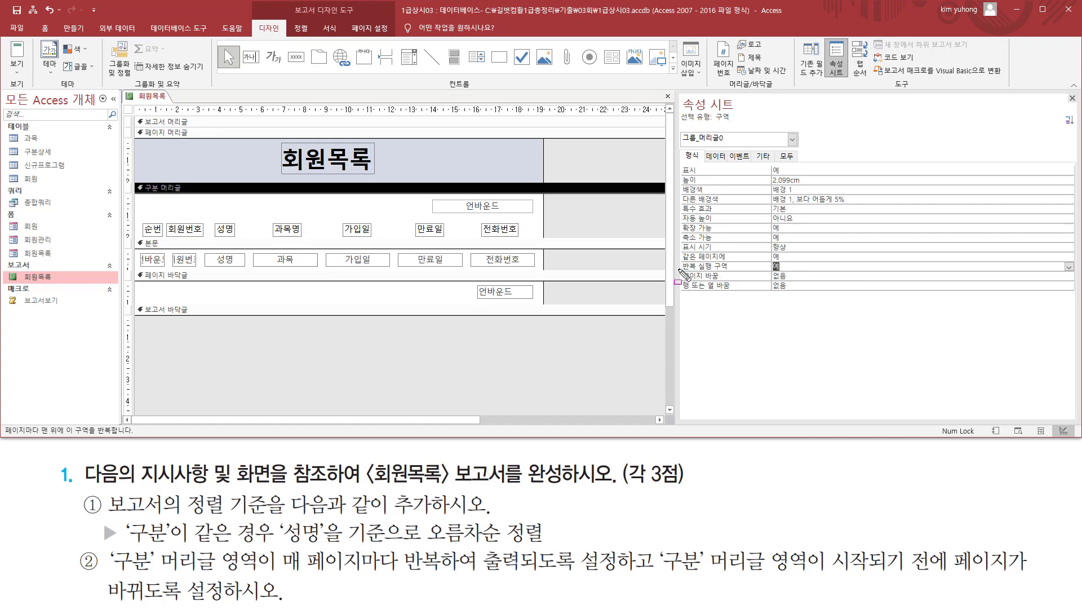
pyautogui.moveTo(680, 269); pyautogui.dragTo(796, 282)
pyautogui.press('Escape')
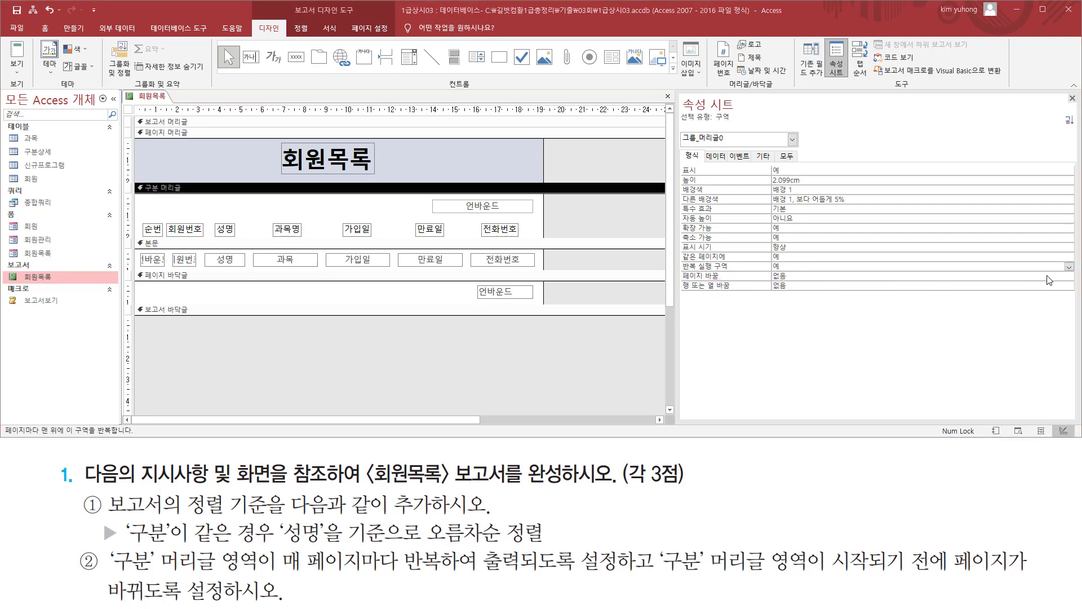
# Set the page break property (페이지 바꿈) of the 구분 group header to 구역 전
pyautogui.click(1049, 276)
pyautogui.click(1068, 276)
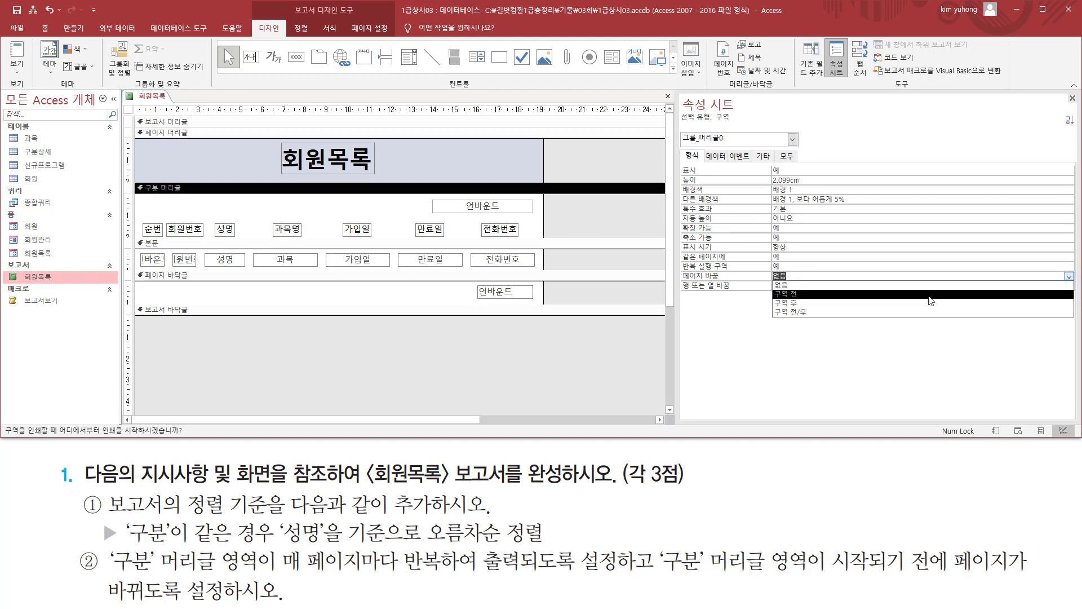
pyautogui.click(878, 294)
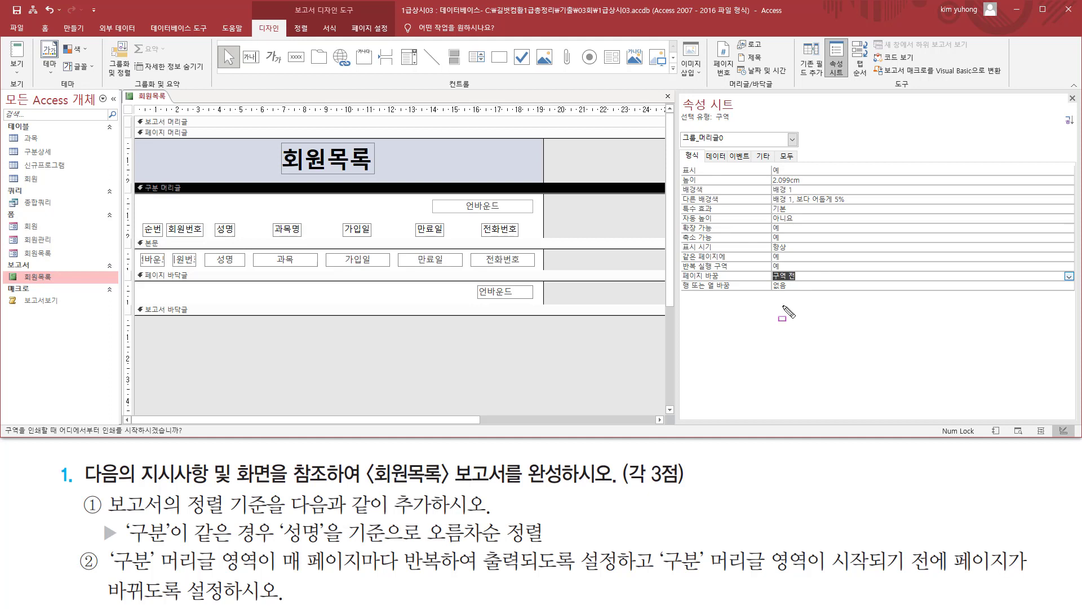
pyautogui.moveTo(767, 283); pyautogui.dragTo(803, 283)
pyautogui.moveTo(658, 573); pyautogui.dragTo(937, 587)
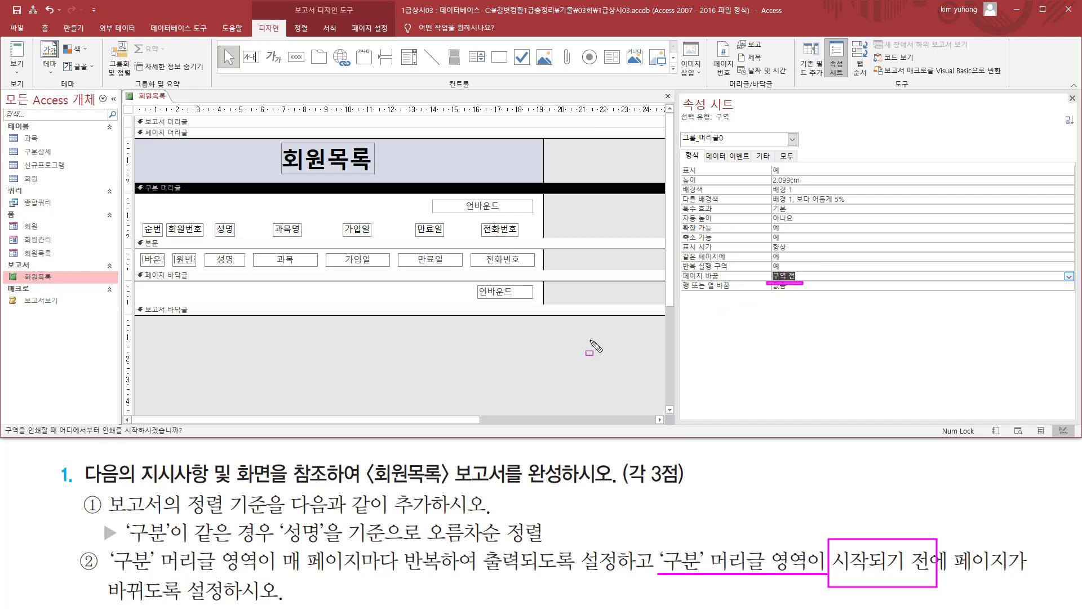
pyautogui.press('Escape')
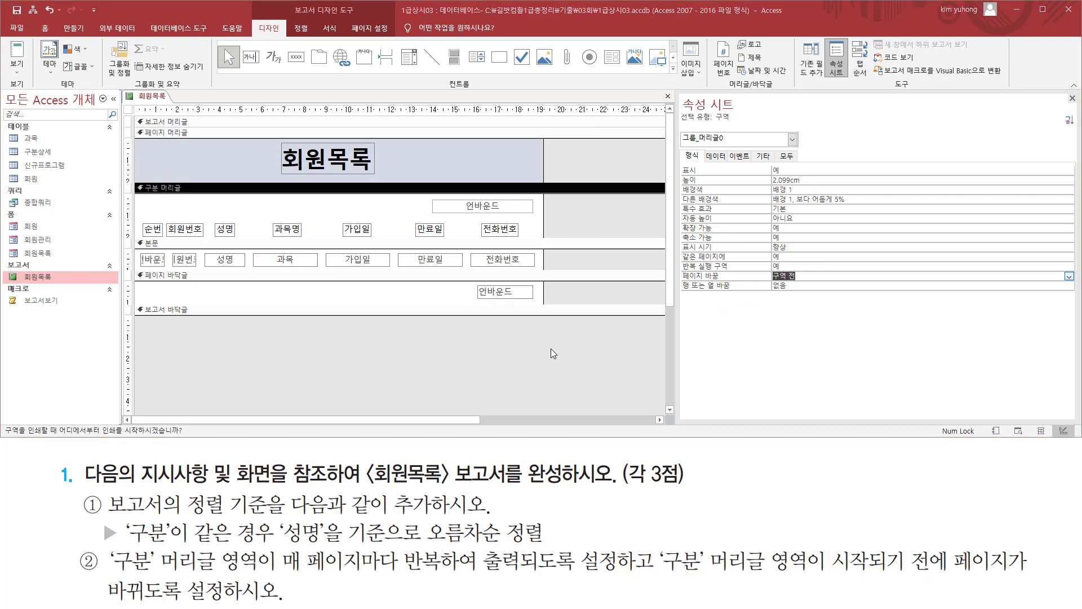
pyautogui.click(539, 350)
pyautogui.scroll(-5, 187, 544)
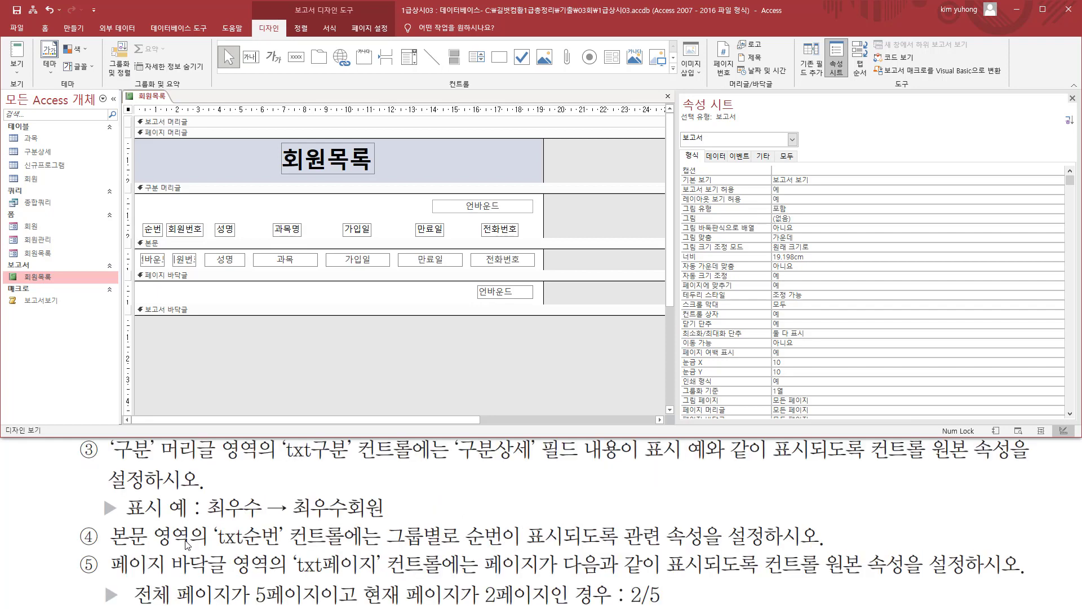
pyautogui.moveTo(110, 463); pyautogui.dragTo(253, 464)
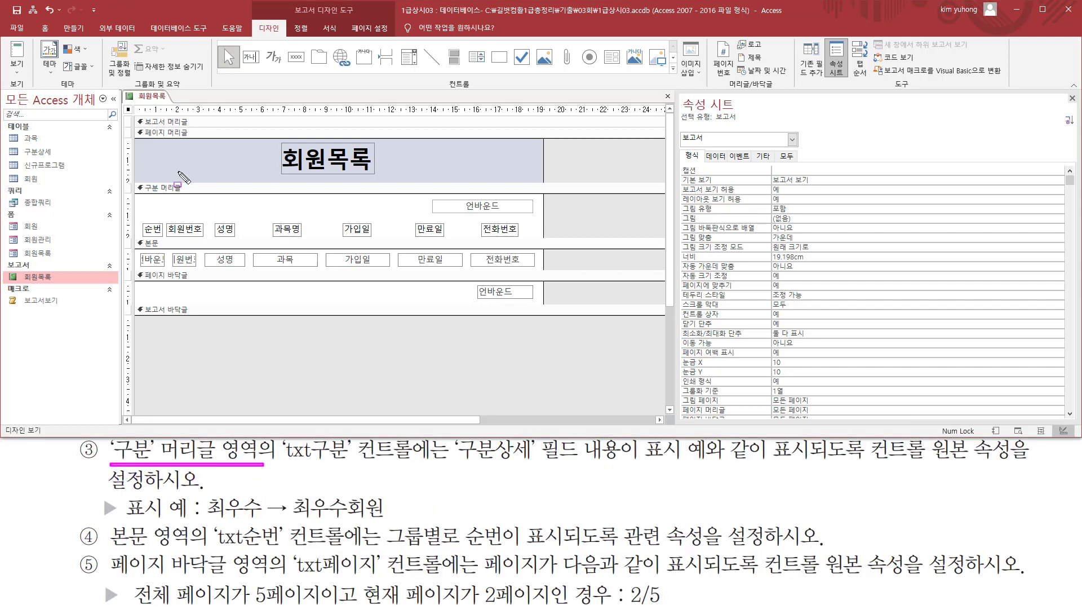
pyautogui.moveTo(134, 179); pyautogui.dragTo(542, 239)
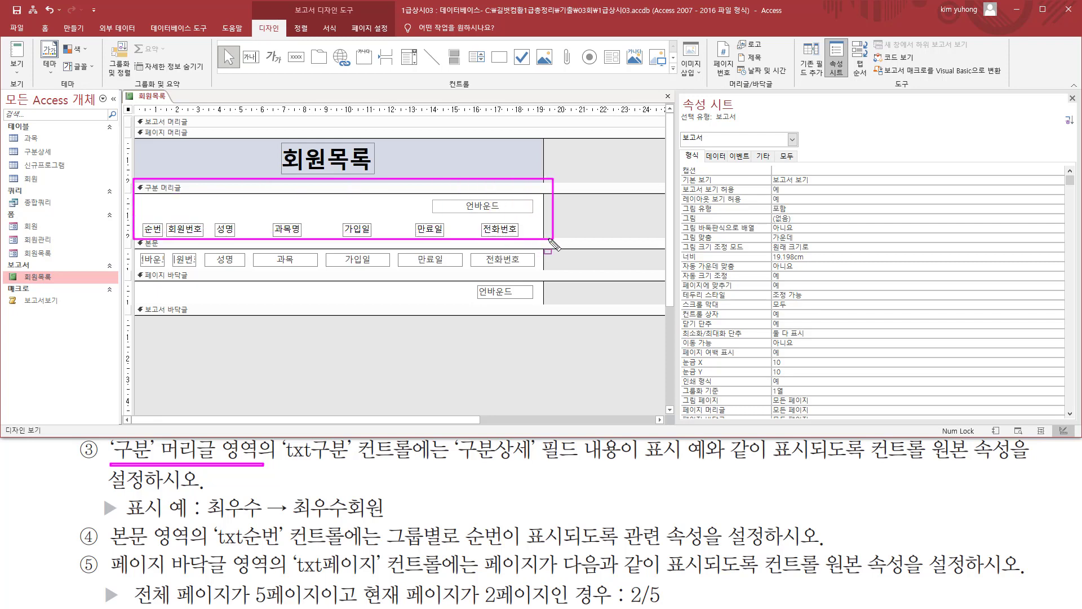
pyautogui.moveTo(282, 461); pyautogui.dragTo(416, 461)
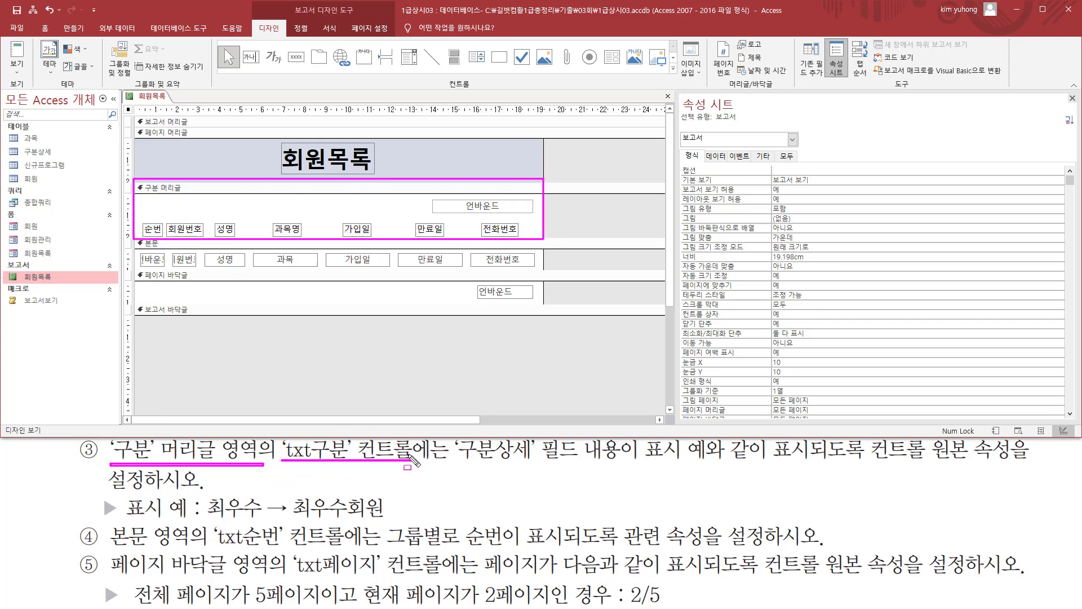
pyautogui.moveTo(142, 215)
pyautogui.mouseDown()
pyautogui.moveTo(157, 228)
pyautogui.moveTo(231, 240)
pyautogui.moveTo(530, 245)
pyautogui.mouseUp()
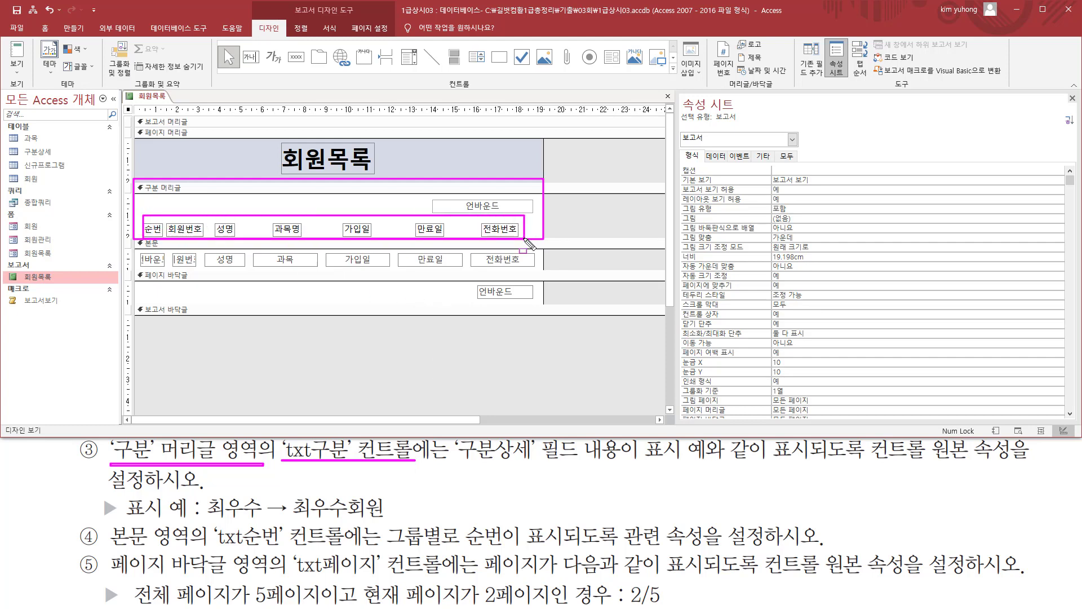
pyautogui.press('Escape')
# Set the control source (컨트롤 원본) of the txt구분 text box in the 구분 header to the 구분상세 field
pyautogui.click(471, 209)
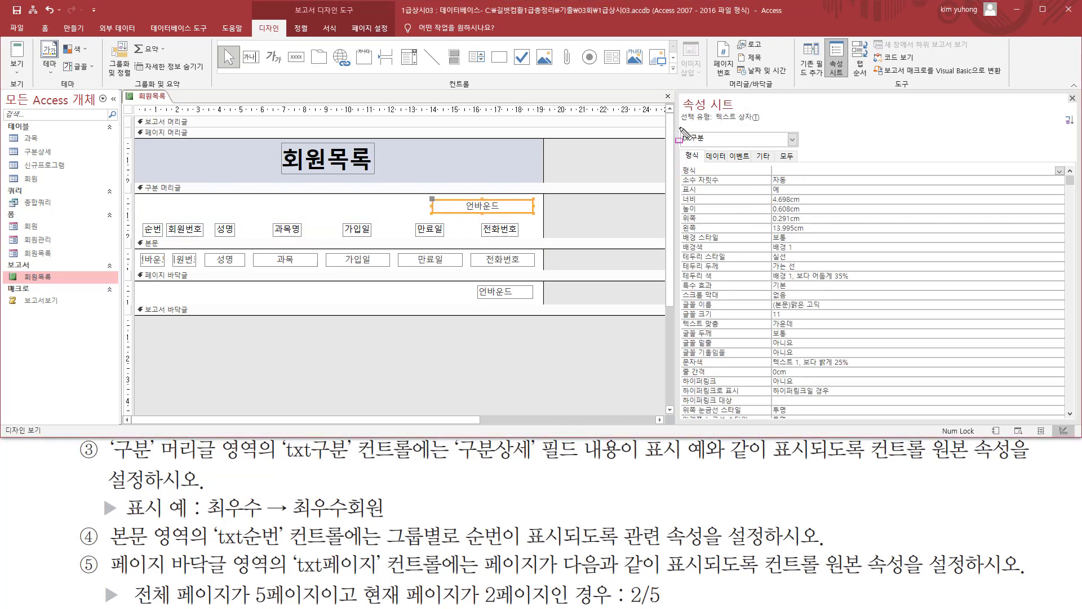
pyautogui.moveTo(680, 128); pyautogui.dragTo(712, 146)
pyautogui.moveTo(279, 462); pyautogui.dragTo(354, 462)
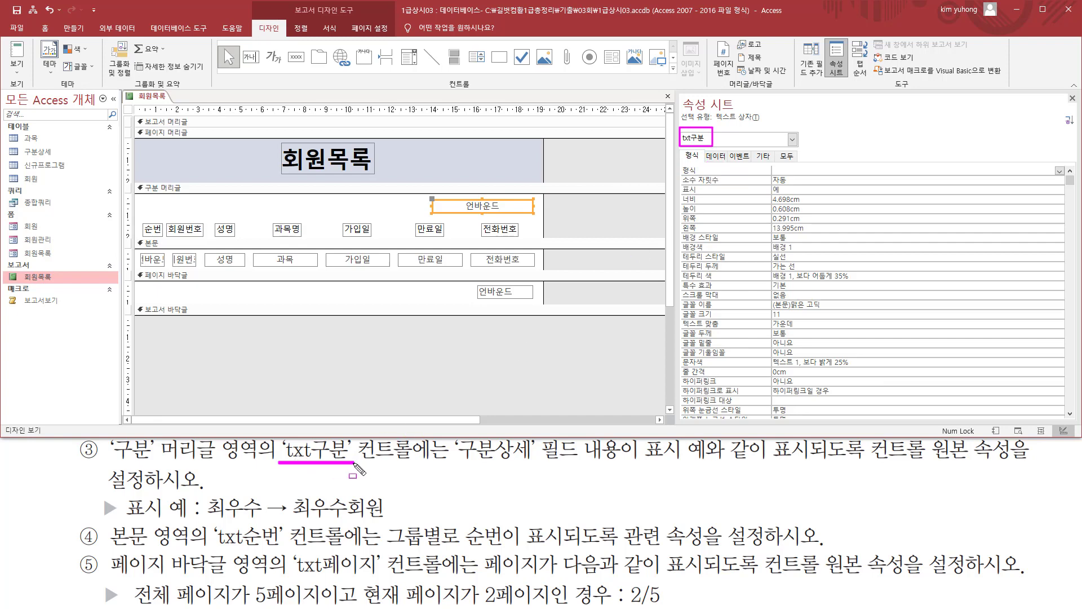
pyautogui.moveTo(456, 462); pyautogui.dragTo(707, 468)
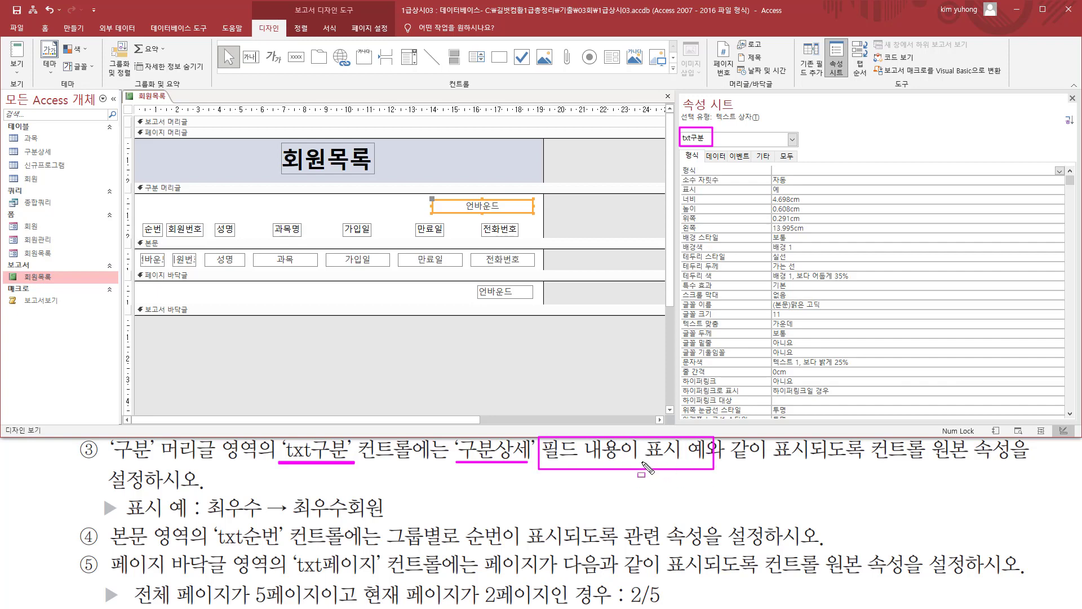
pyautogui.moveTo(642, 462); pyautogui.dragTo(705, 462)
pyautogui.moveTo(868, 461); pyautogui.dragTo(1021, 462)
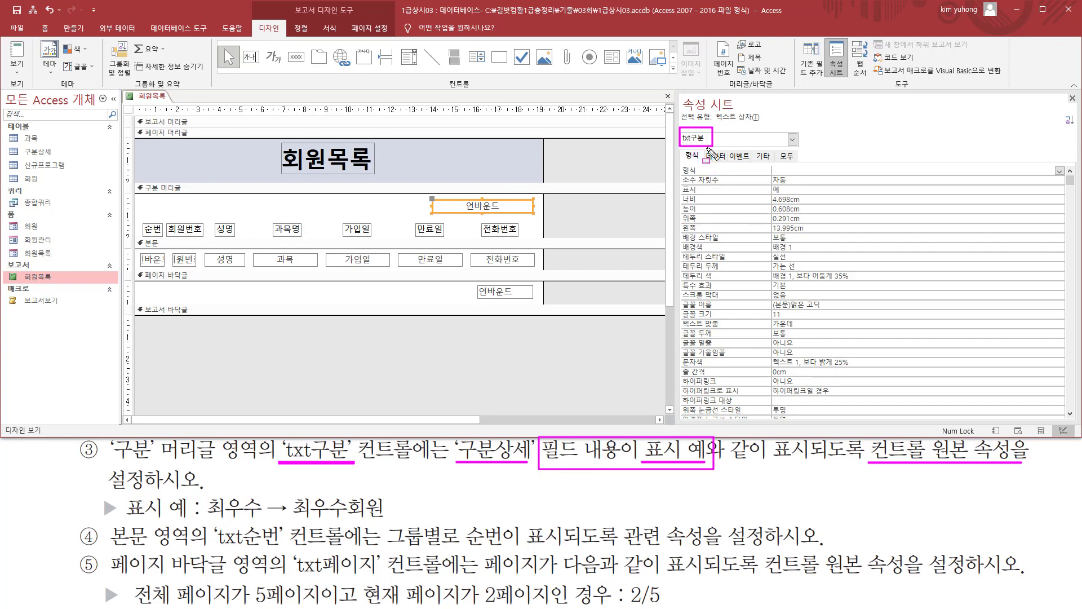
pyautogui.press('Escape')
pyautogui.hotkey('ctrl', '2')
pyautogui.moveTo(705, 148); pyautogui.dragTo(728, 161)
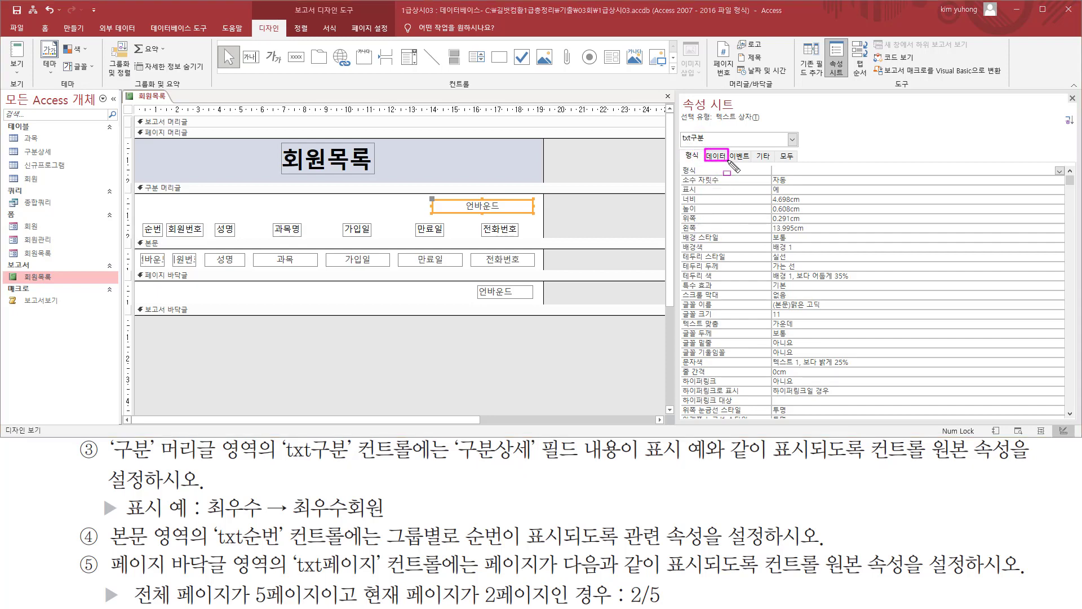
pyautogui.press('Escape')
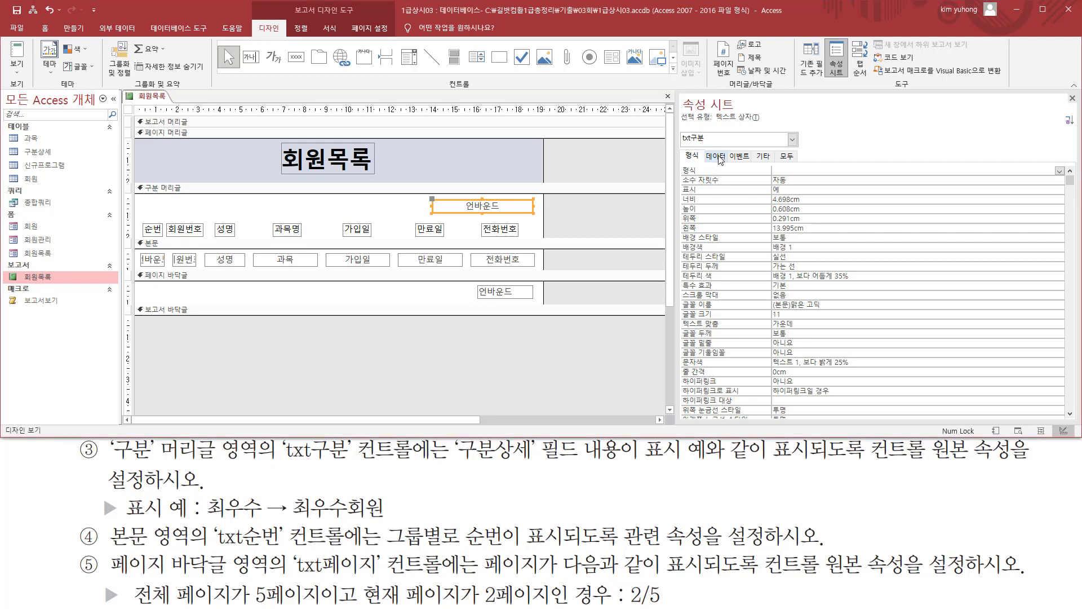
pyautogui.click(717, 157)
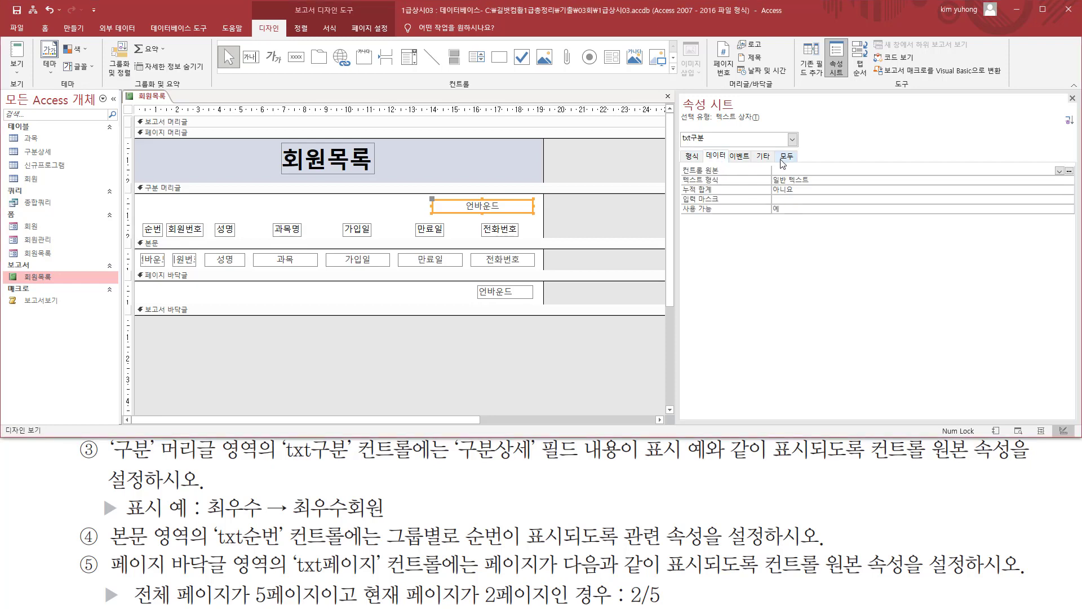
pyautogui.click(1058, 172)
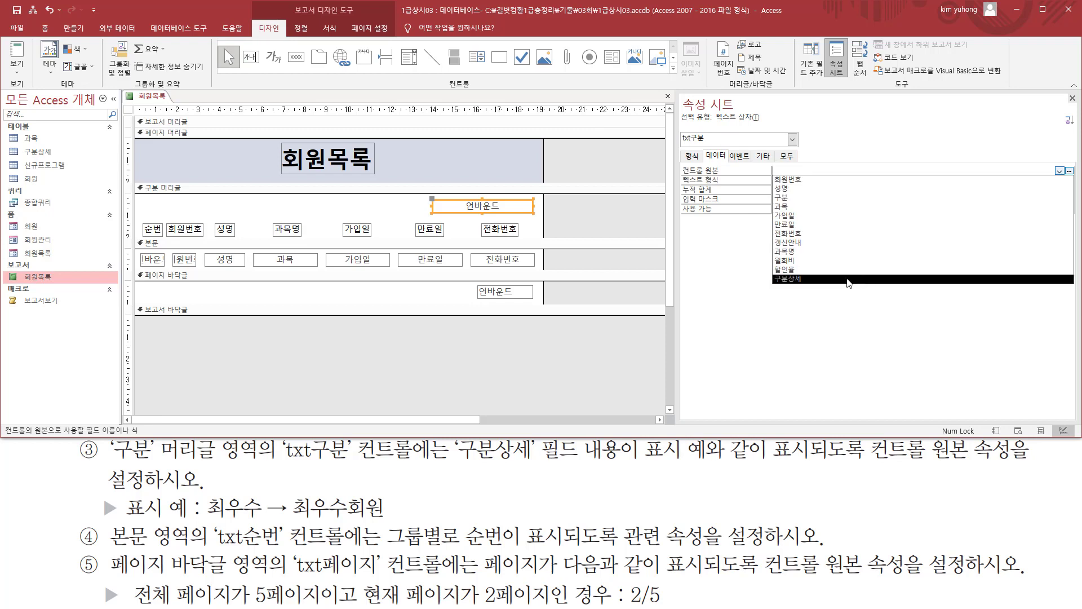
pyautogui.click(796, 279)
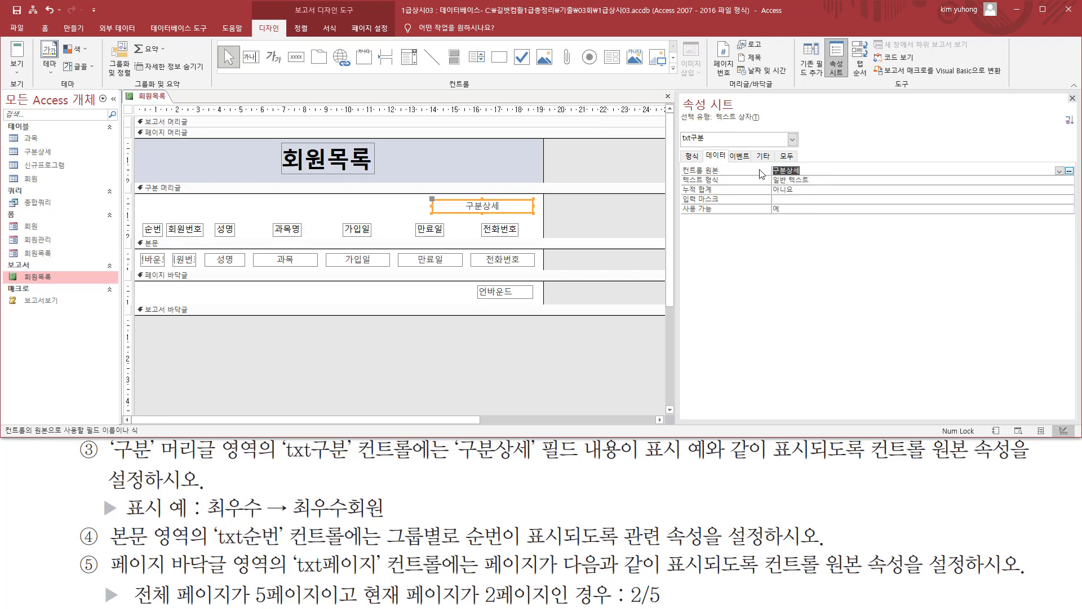
pyautogui.click(494, 190)
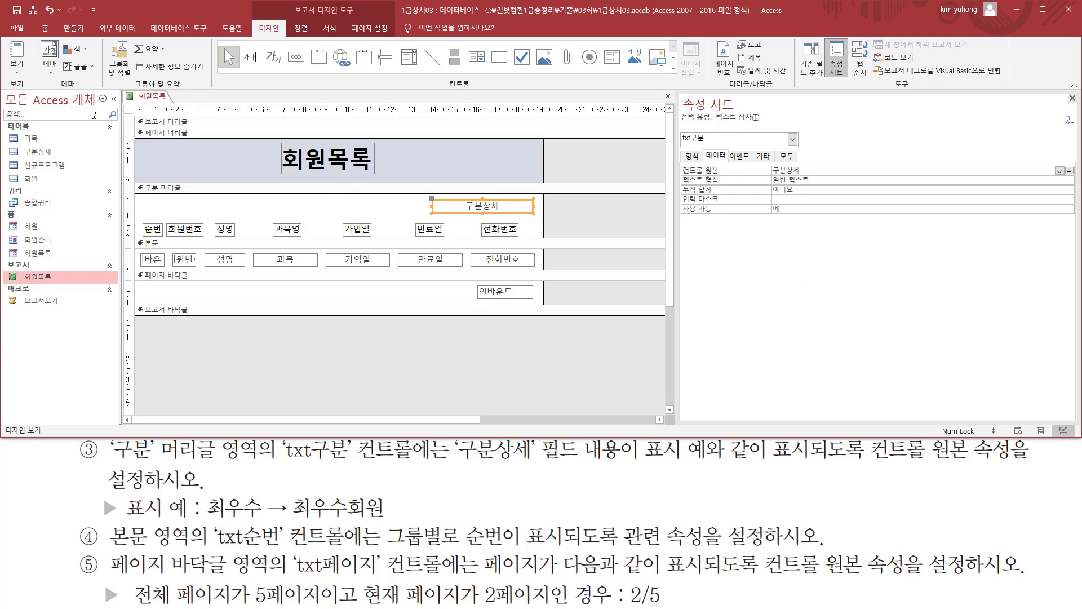
# Preview the report in Report View and compare the txt구분 text with the exercise's display example
pyautogui.click(17, 50)
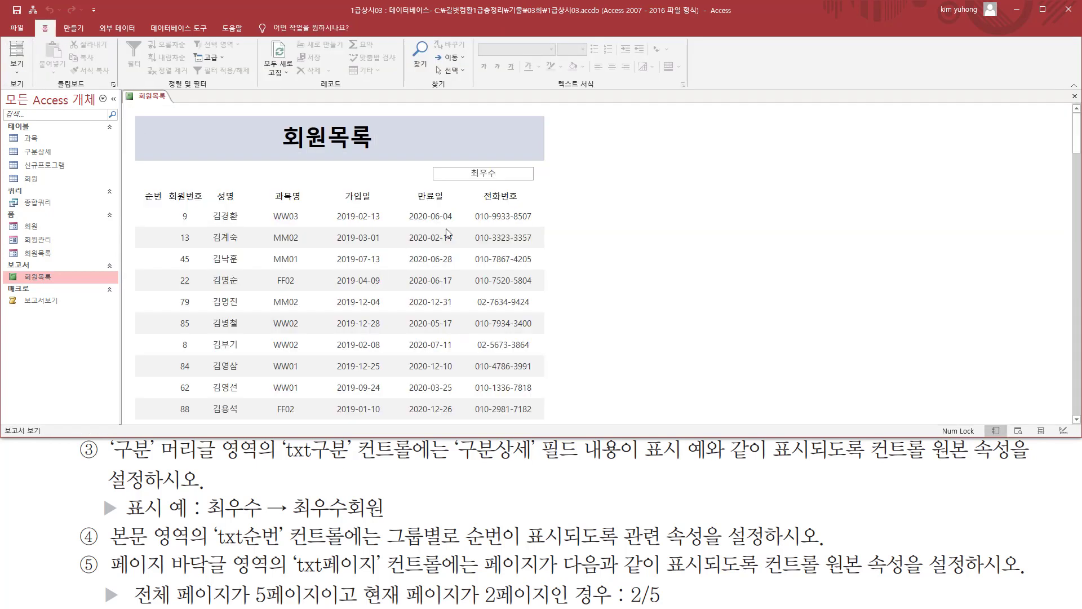
pyautogui.click(468, 169)
pyautogui.moveTo(203, 517); pyautogui.dragTo(390, 523)
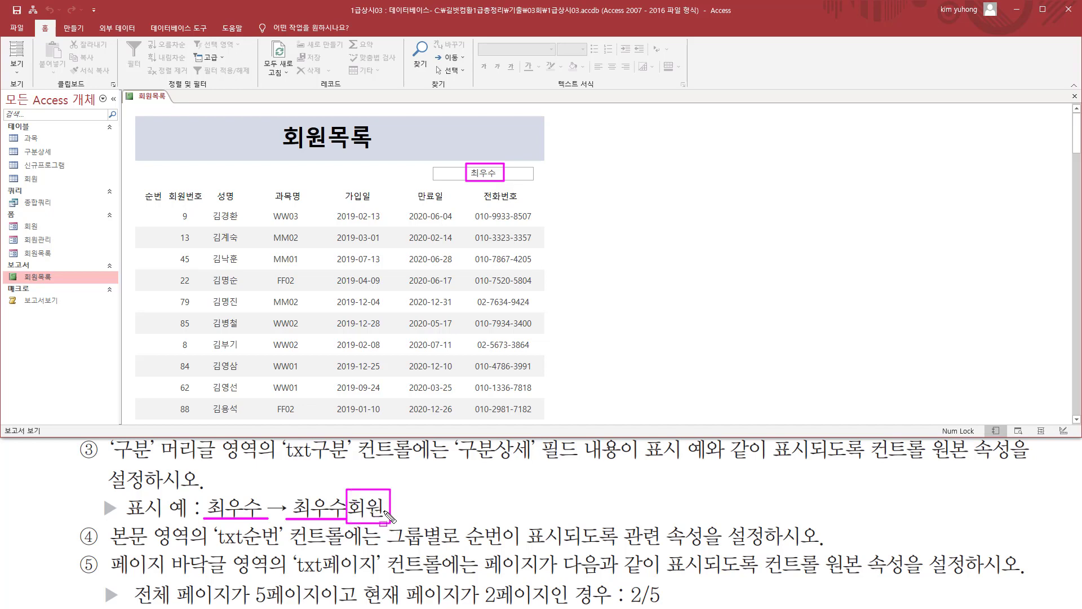
pyautogui.press('Escape')
# Return to Design View and change the txt구분 control source to the expression =[구분상세] & "회원"
pyautogui.click(20, 71)
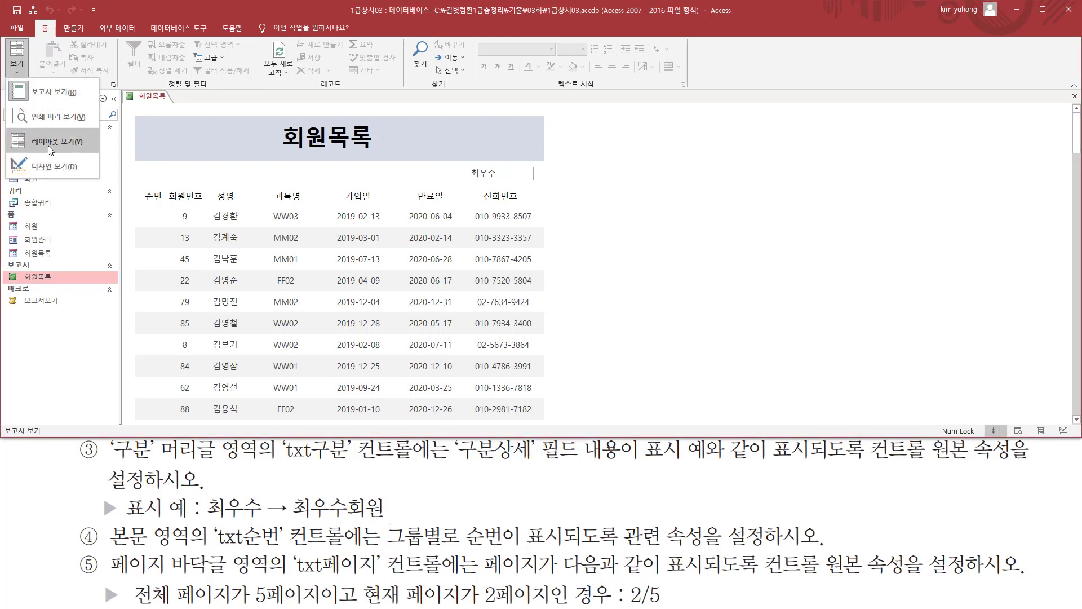
pyautogui.click(50, 166)
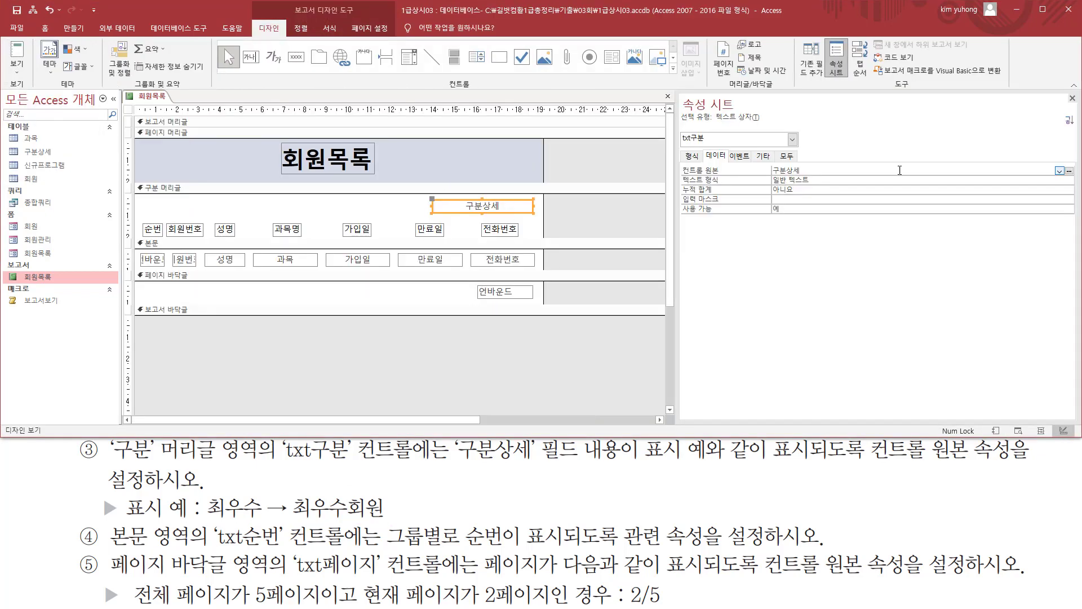
pyautogui.click(840, 171)
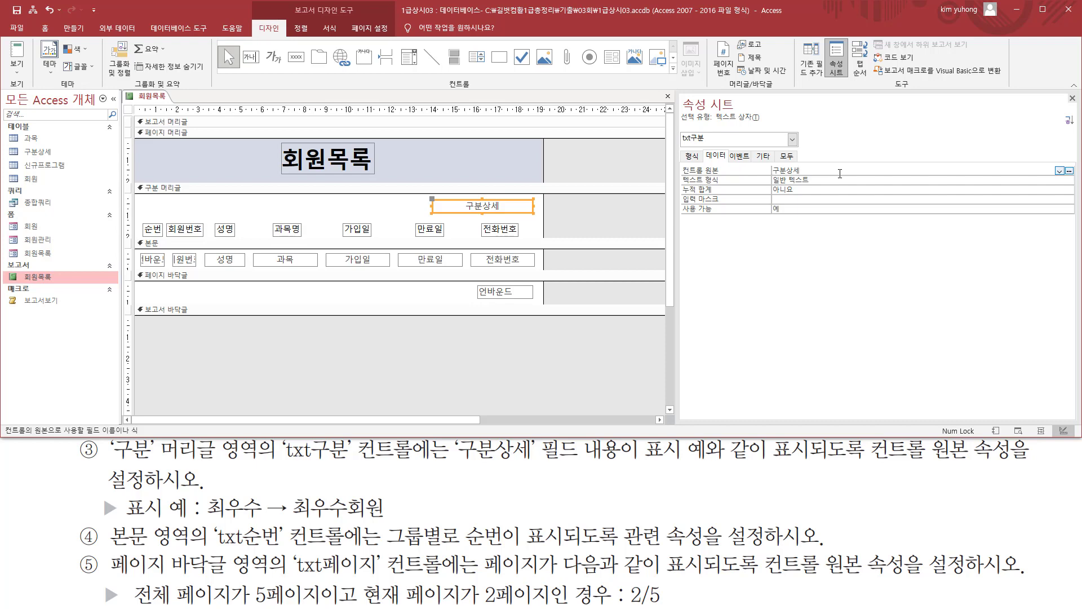
pyautogui.write('=')
pyautogui.write('[')
pyautogui.write('워')
pyautogui.moveTo(777, 175); pyautogui.dragTo(805, 175)
pyautogui.moveTo(822, 176); pyautogui.dragTo(836, 176)
pyautogui.press('Escape')
pyautogui.click(369, 212)
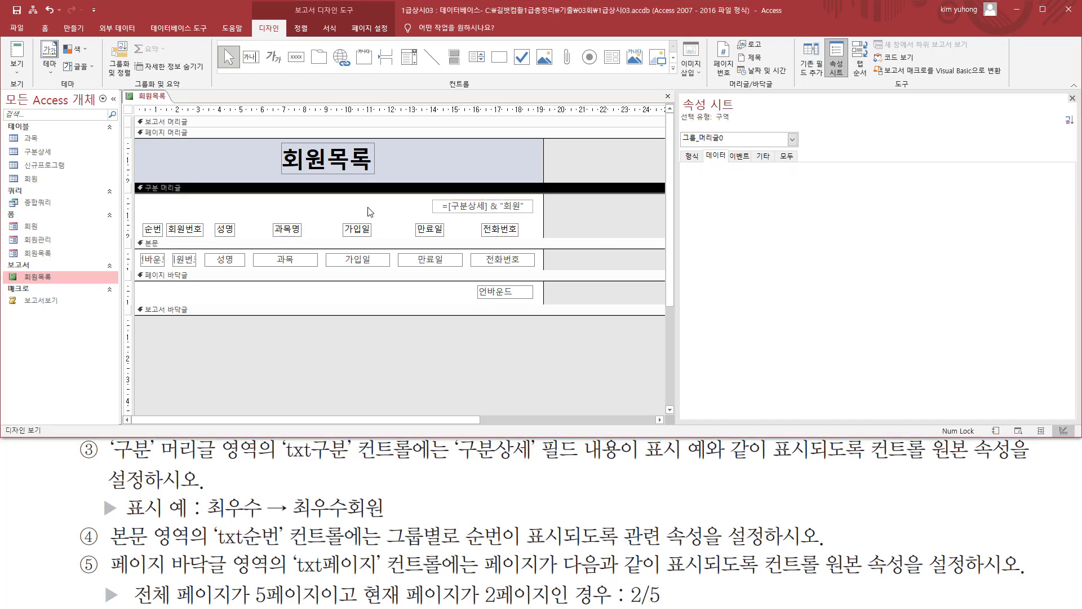
# Check the txt구분 text against the display example in Report View, and return to Design View
pyautogui.click(17, 52)
pyautogui.hotkey('ctrl', '2')
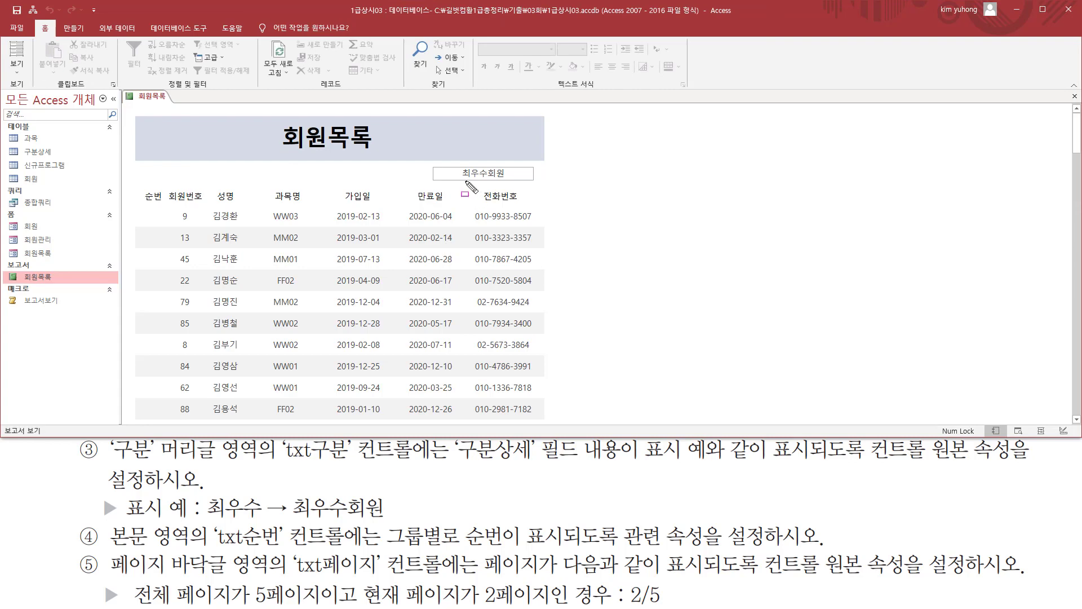
pyautogui.moveTo(461, 181)
pyautogui.mouseDown()
pyautogui.moveTo(530, 194)
pyautogui.moveTo(514, 167)
pyautogui.mouseUp()
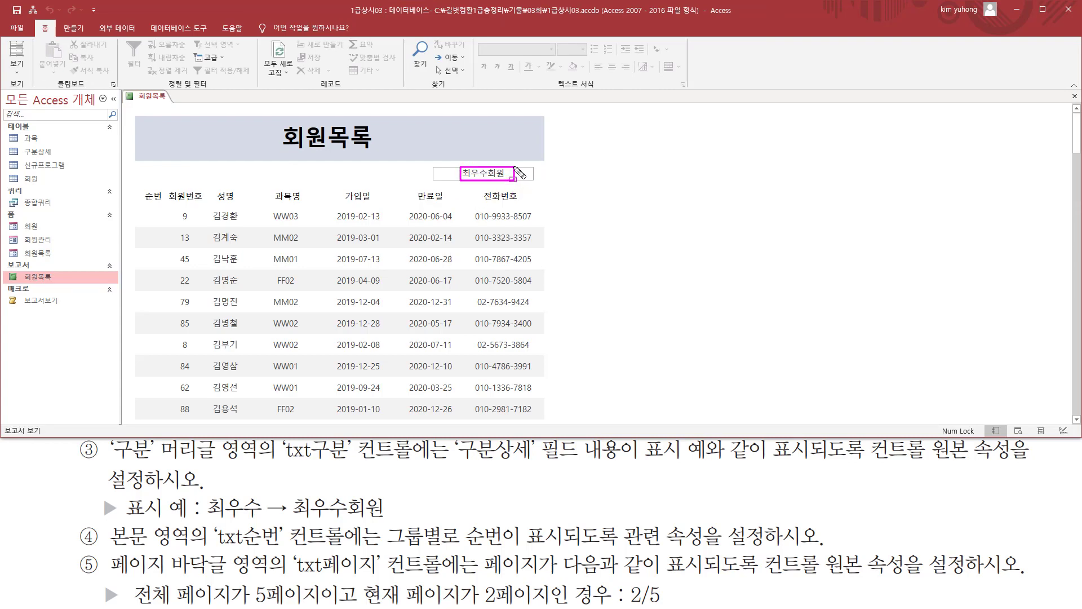
pyautogui.moveTo(120, 516); pyautogui.dragTo(191, 516)
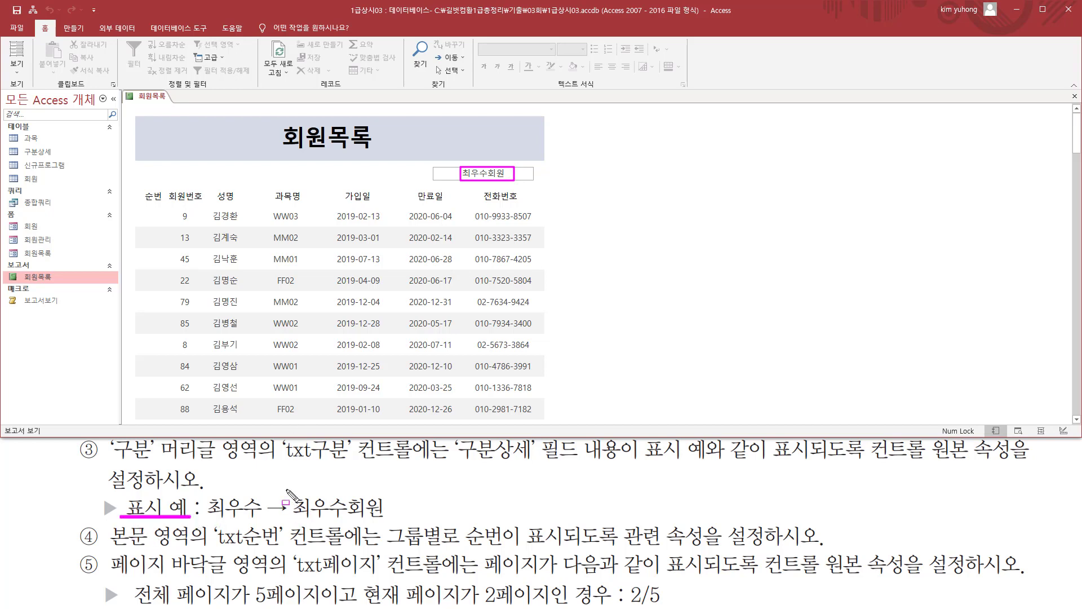
pyautogui.moveTo(287, 489)
pyautogui.mouseDown()
pyautogui.moveTo(391, 530)
pyautogui.moveTo(391, 519)
pyautogui.mouseUp()
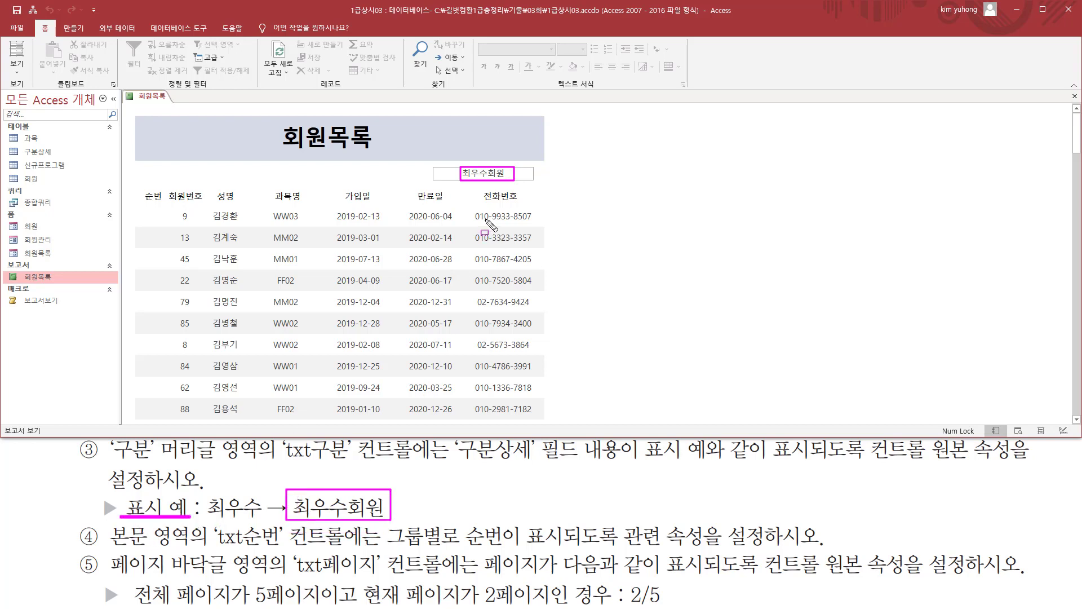
pyautogui.press('Escape')
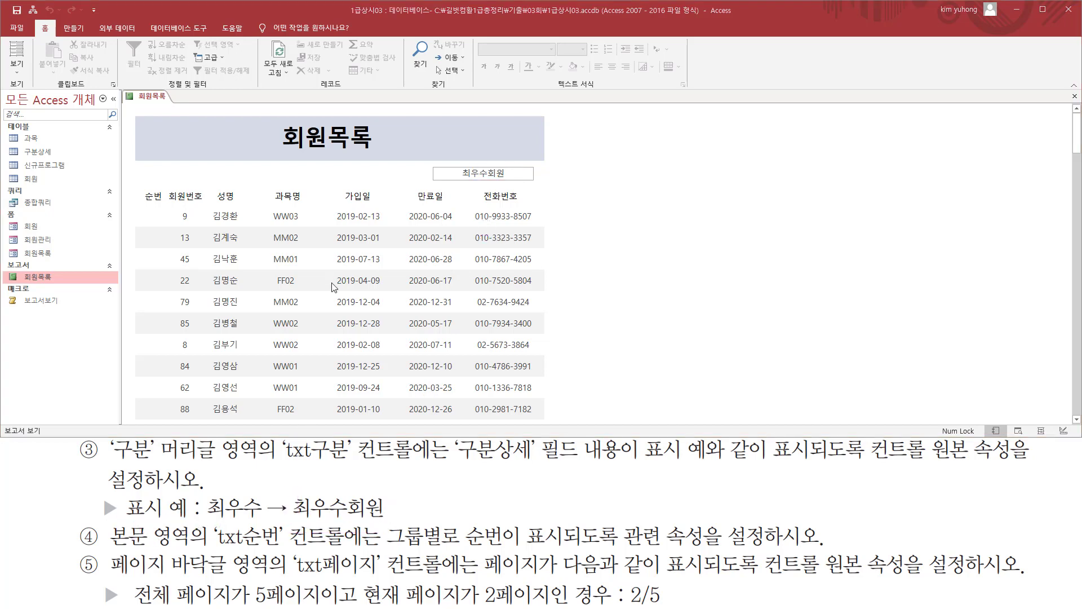
pyautogui.click(17, 73)
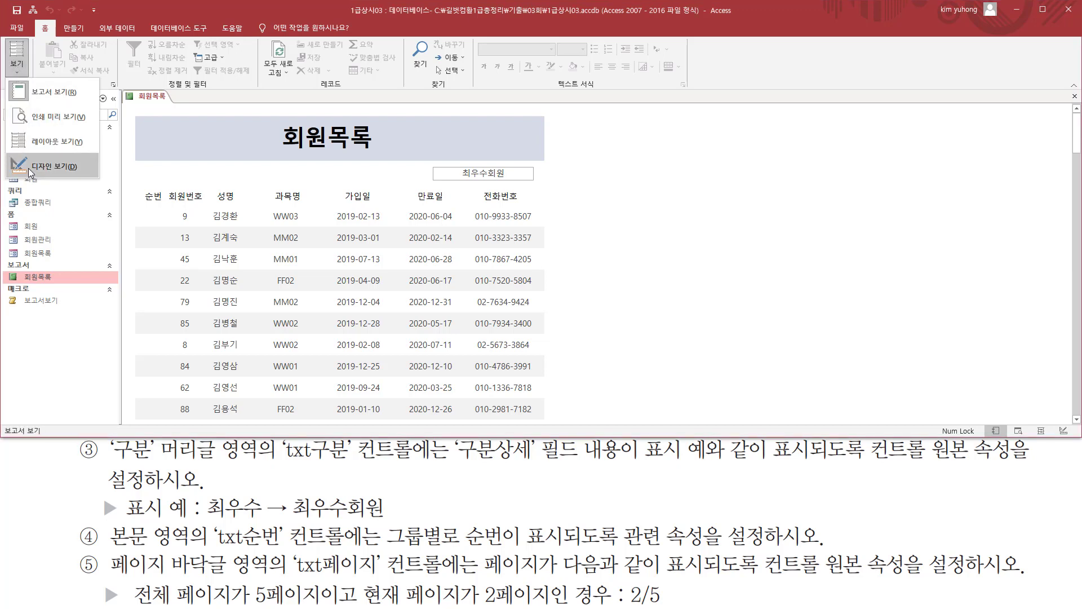
pyautogui.click(28, 166)
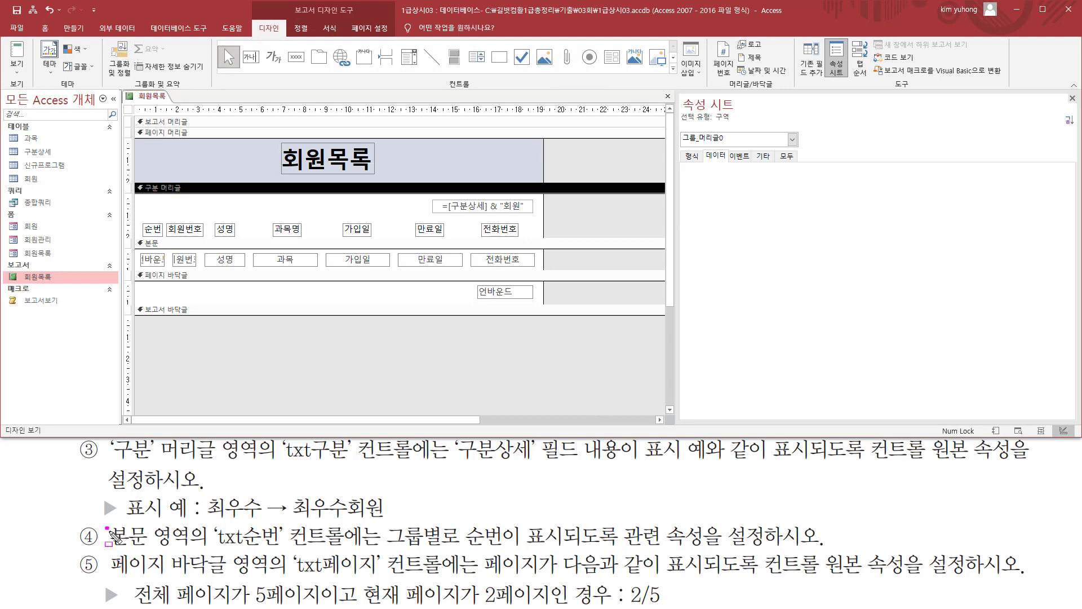
pyautogui.moveTo(105, 527); pyautogui.dragTo(195, 549)
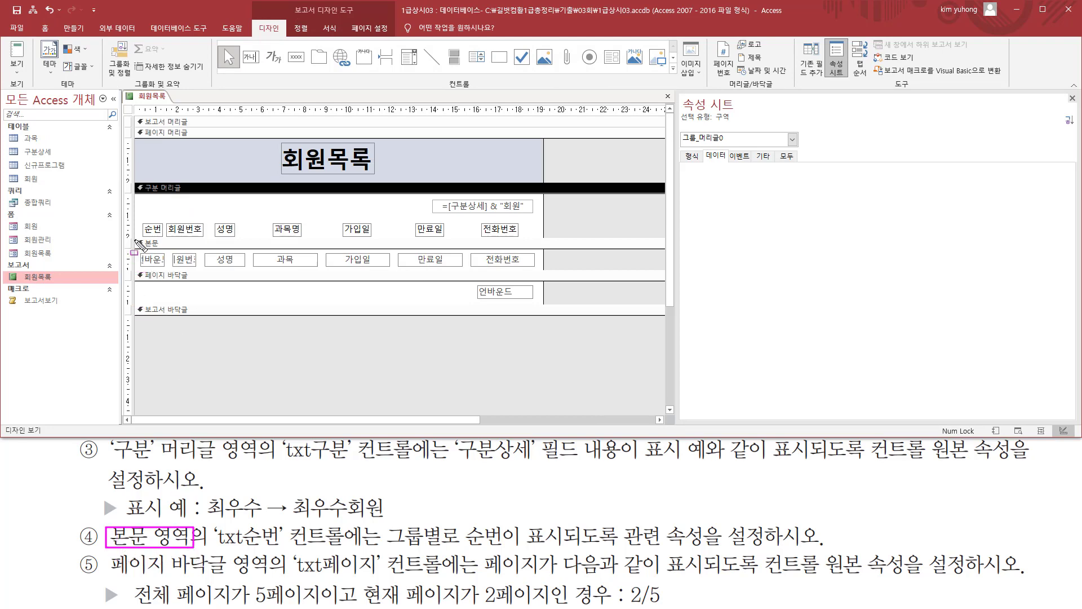
pyautogui.moveTo(134, 235)
pyautogui.mouseDown()
pyautogui.moveTo(197, 251)
pyautogui.moveTo(553, 271)
pyautogui.mouseUp()
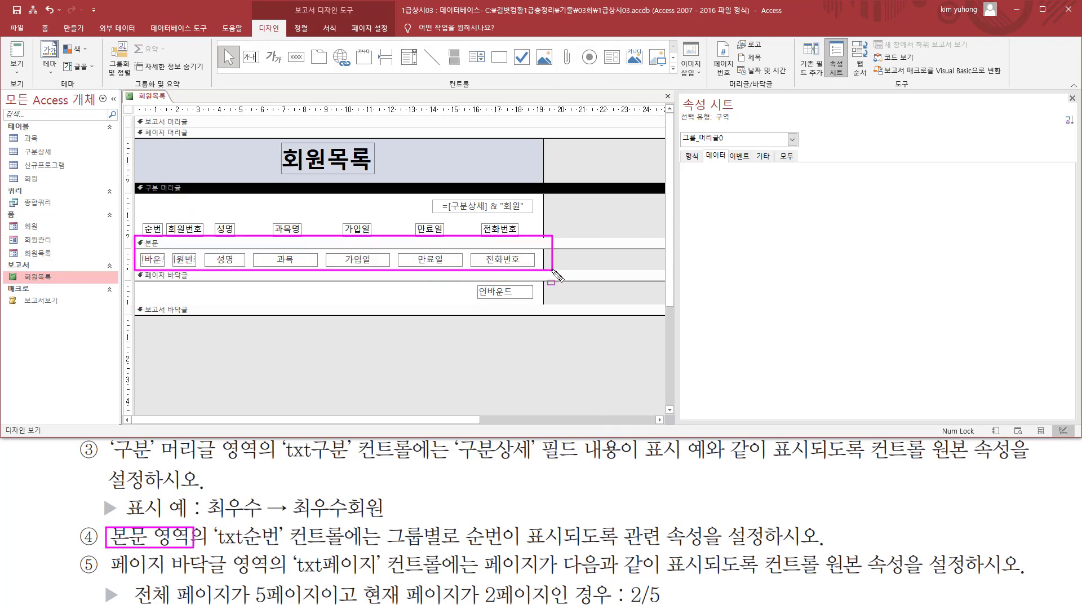
pyautogui.moveTo(213, 547)
pyautogui.mouseDown()
pyautogui.moveTo(280, 547)
pyautogui.moveTo(214, 547)
pyautogui.mouseUp()
pyautogui.moveTo(283, 546)
pyautogui.mouseDown()
pyautogui.moveTo(352, 548)
pyautogui.moveTo(387, 529)
pyautogui.moveTo(442, 549)
pyautogui.moveTo(496, 548)
pyautogui.mouseUp()
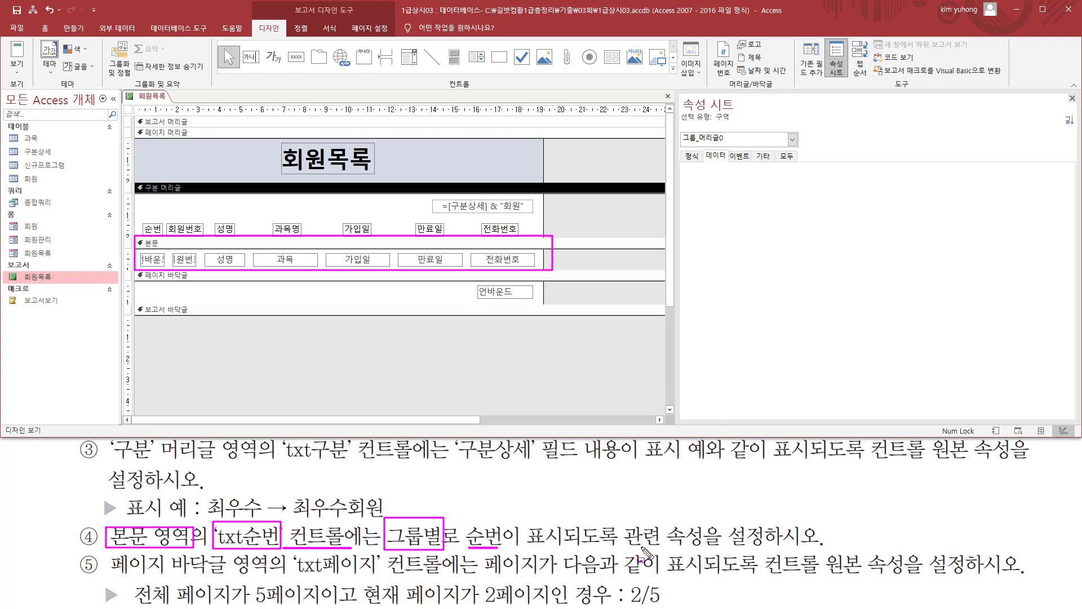
pyautogui.moveTo(620, 546); pyautogui.dragTo(707, 547)
pyautogui.press('Escape')
pyautogui.hotkey('ctrl', '2')
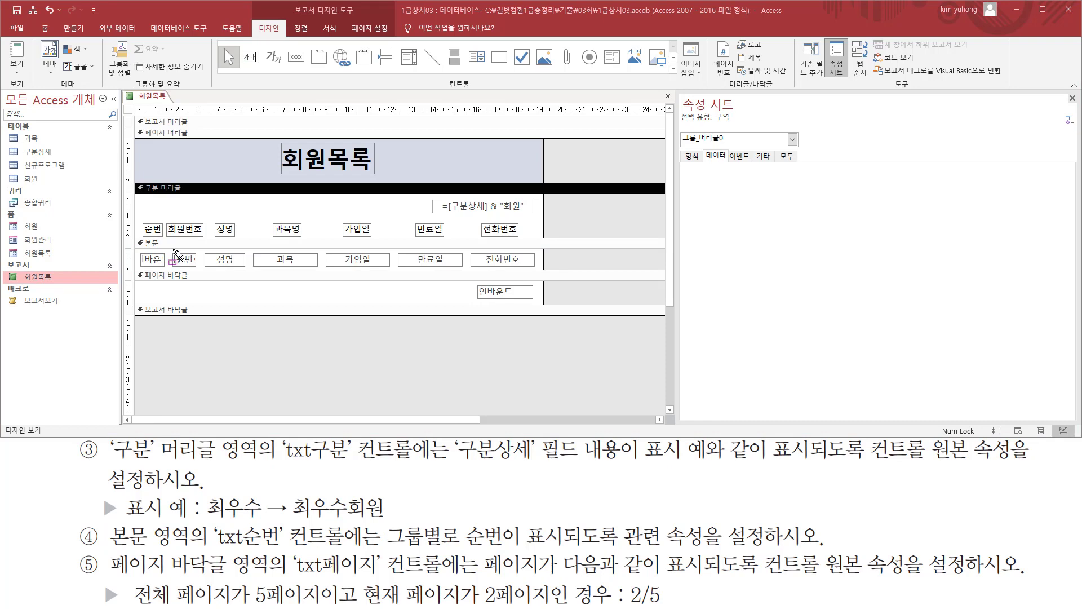
pyautogui.moveTo(172, 250)
pyautogui.mouseDown()
pyautogui.moveTo(242, 267)
pyautogui.moveTo(535, 267)
pyautogui.mouseUp()
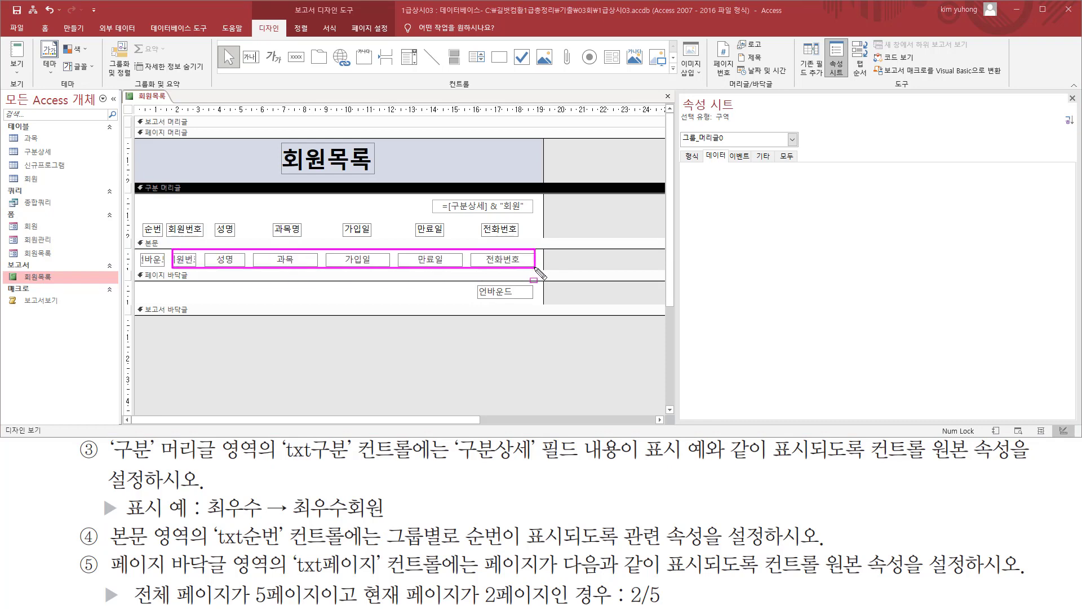
pyautogui.moveTo(138, 249); pyautogui.dragTo(140, 271)
pyautogui.press('Escape')
# Set the control source (컨트롤 원본) of the txt순번 text box in the 본문 section to =1
pyautogui.click(156, 260)
pyautogui.hotkey('ctrl', '2')
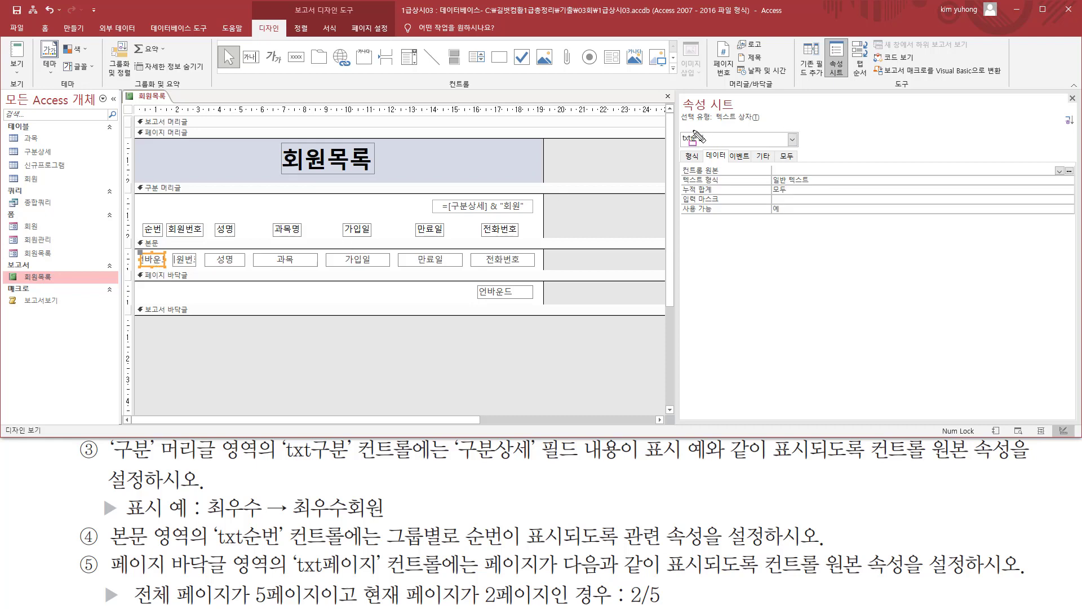
pyautogui.moveTo(676, 129); pyautogui.dragTo(713, 147)
pyautogui.press('Escape')
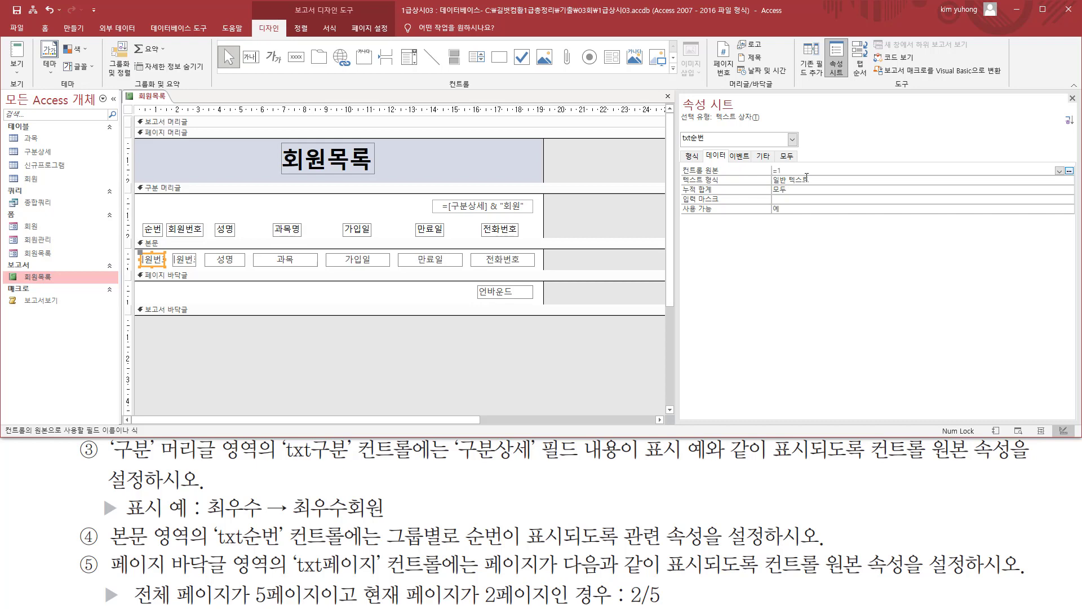
# Set the running sum (누적 합계) property of the txt순번 text box to 그룹 so numbering runs per group
pyautogui.hotkey('ctrl', '2')
pyautogui.moveTo(390, 517)
pyautogui.mouseDown()
pyautogui.moveTo(451, 545)
pyautogui.moveTo(545, 545)
pyautogui.mouseUp()
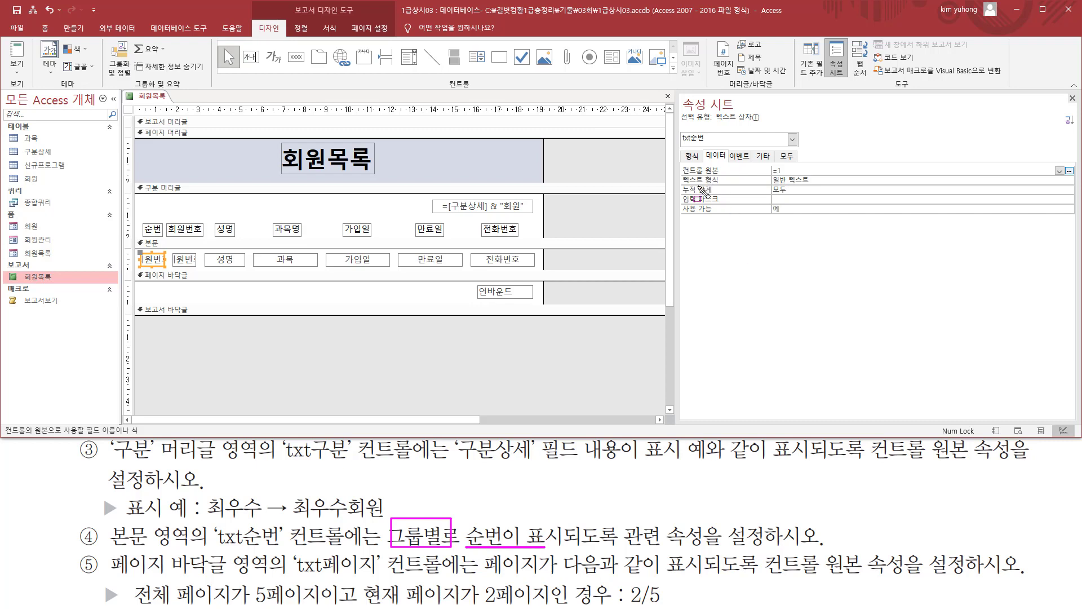
pyautogui.moveTo(681, 183); pyautogui.dragTo(809, 210)
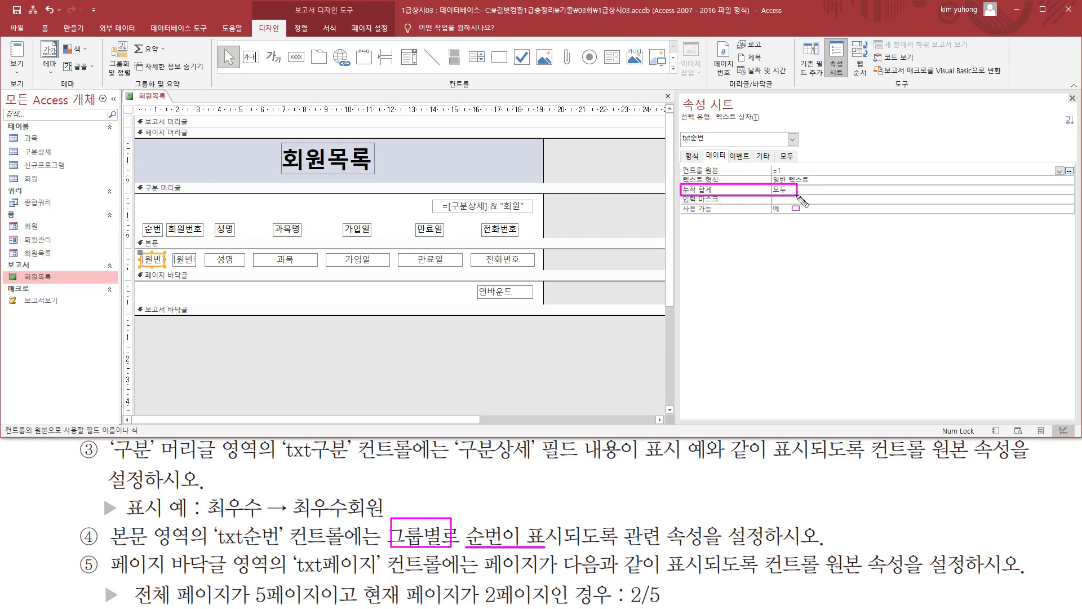
pyautogui.press('Escape')
pyautogui.click(945, 188)
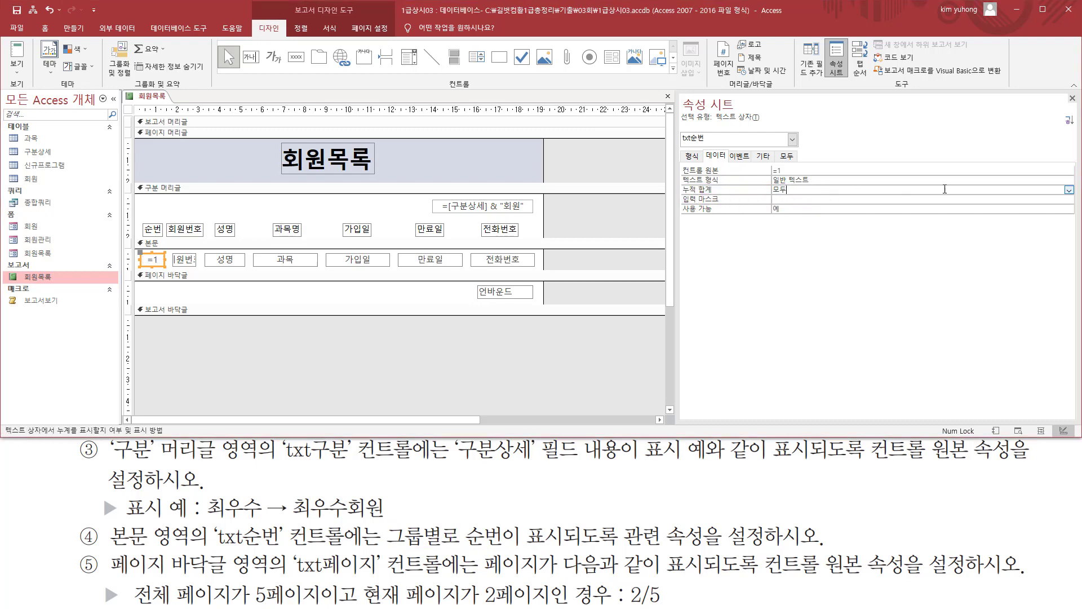
pyautogui.click(1069, 190)
pyautogui.click(917, 208)
# Check in Report View that the 순번 numbering restarts for each member group, and return to Design View
pyautogui.click(17, 52)
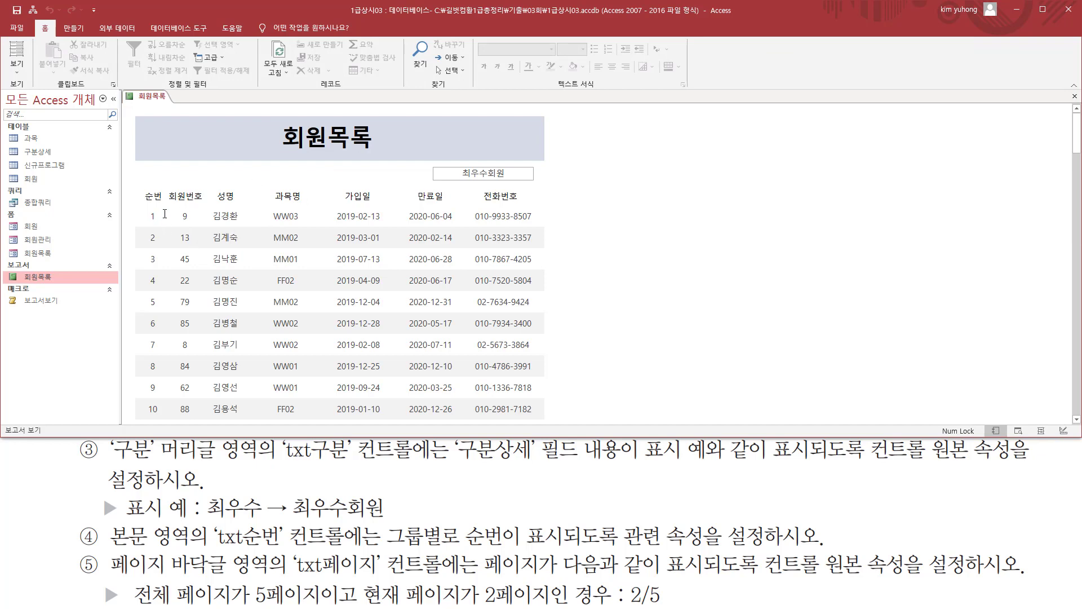
pyautogui.scroll(-5, 164, 214)
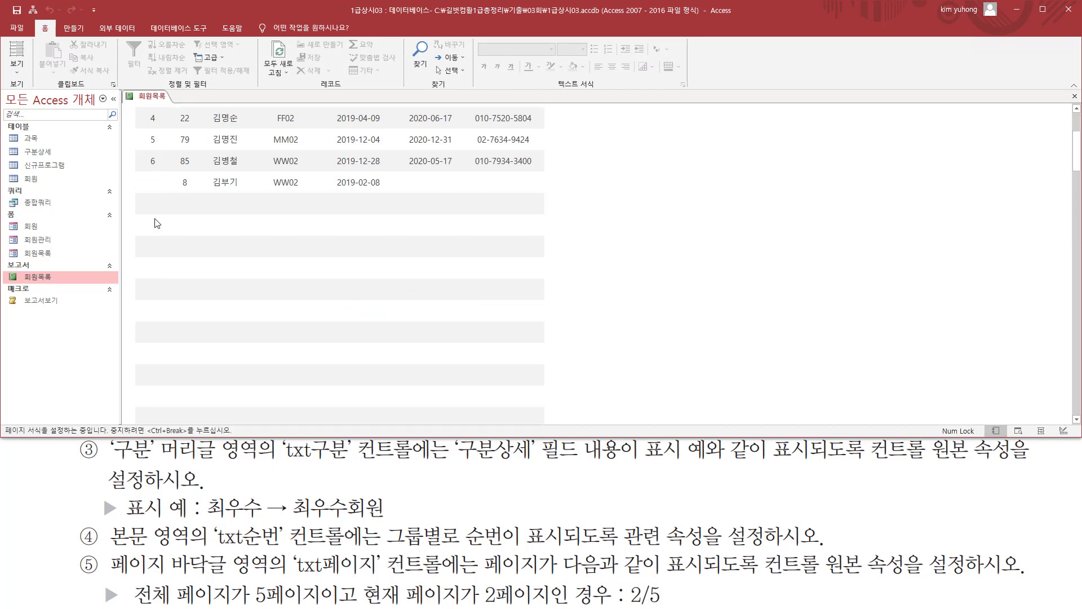
pyautogui.scroll(-3, 157, 224)
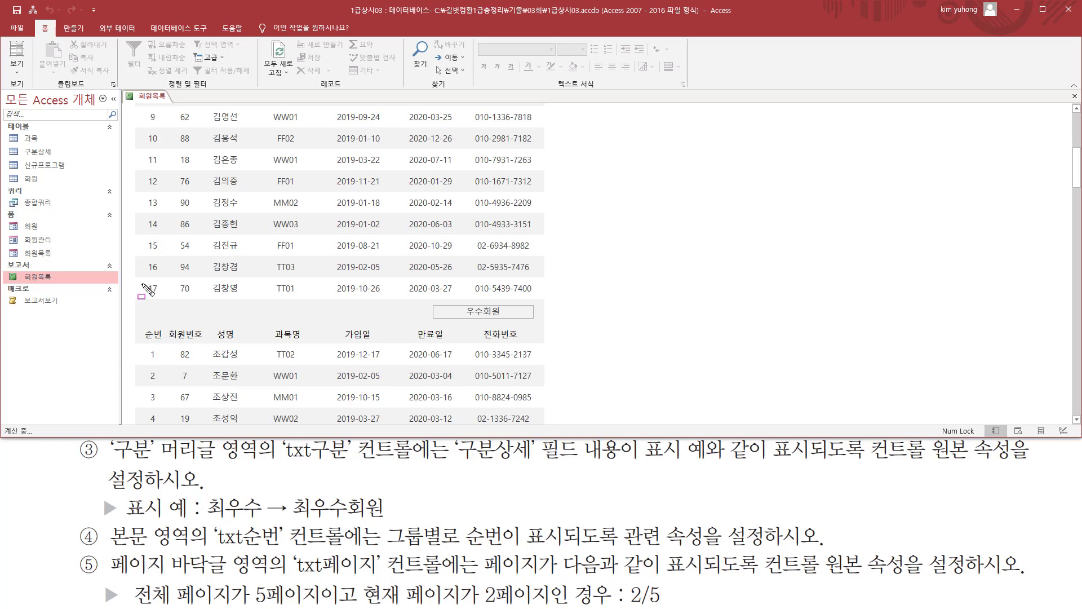
pyautogui.moveTo(142, 279); pyautogui.dragTo(172, 299)
pyautogui.moveTo(141, 345); pyautogui.dragTo(162, 367)
pyautogui.press('Escape')
pyautogui.click(18, 68)
pyautogui.click(48, 165)
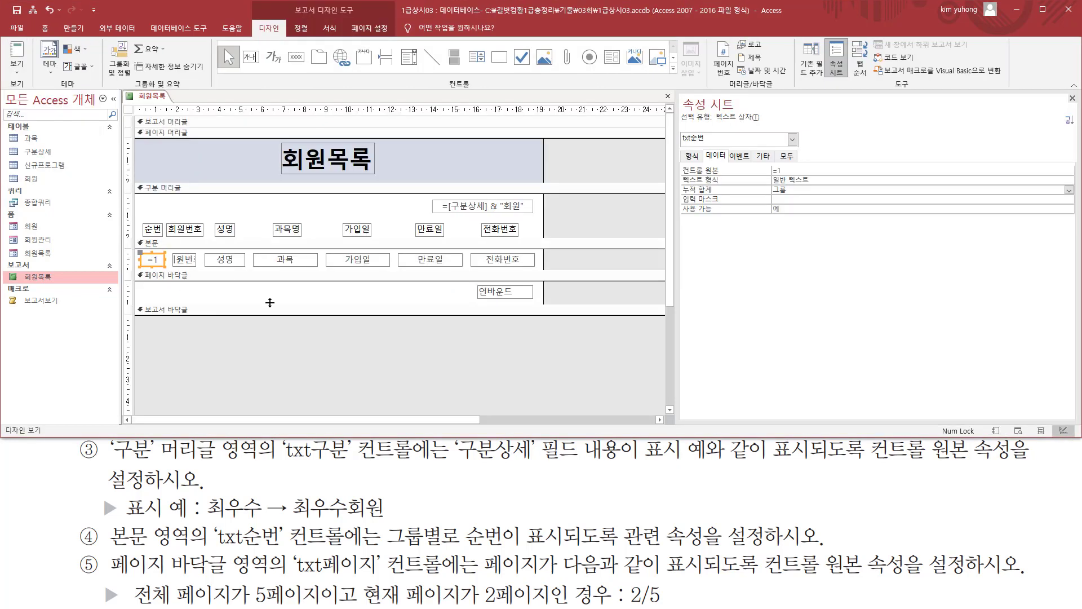
# Set the control source (컨트롤 원본) of the txt페이지 text box in the 페이지 바닥글 section to =[page] & "/" & [pages]
pyautogui.click(234, 353)
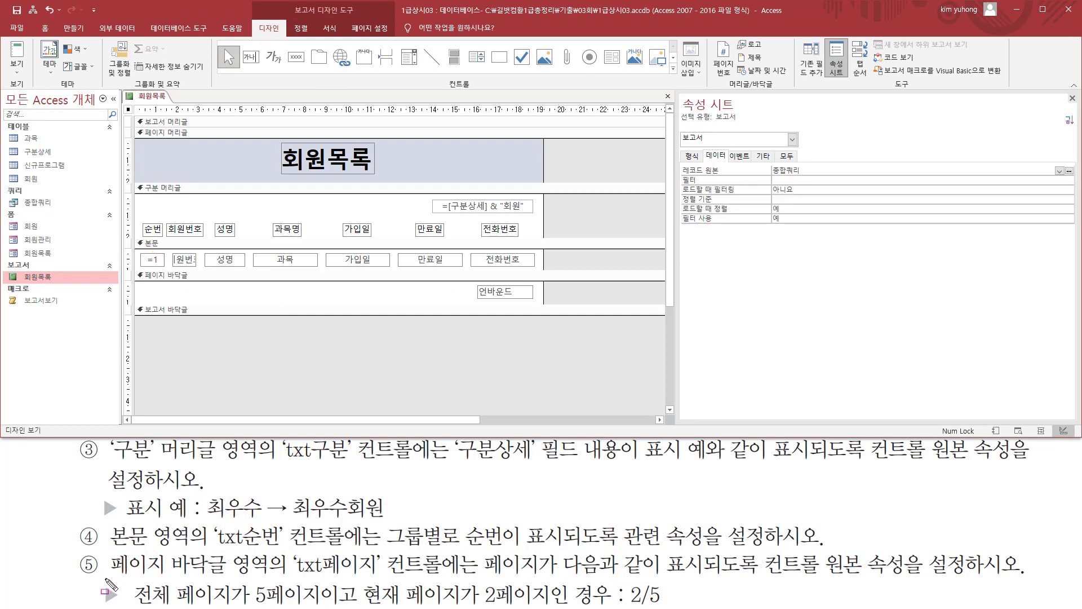
pyautogui.moveTo(106, 578); pyautogui.dragTo(268, 577)
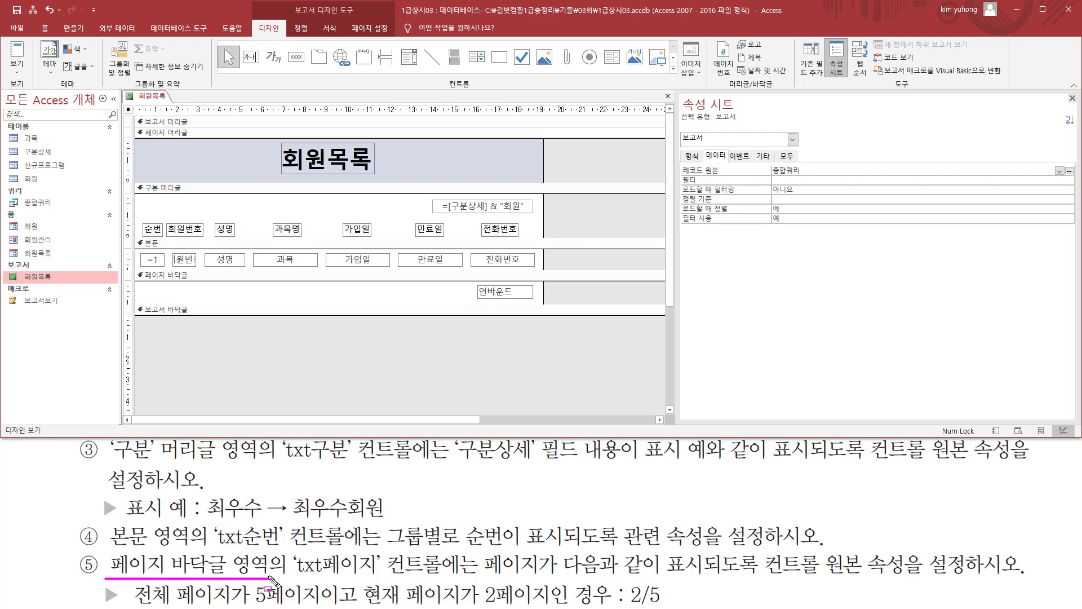
pyautogui.moveTo(135, 269); pyautogui.dragTo(545, 299)
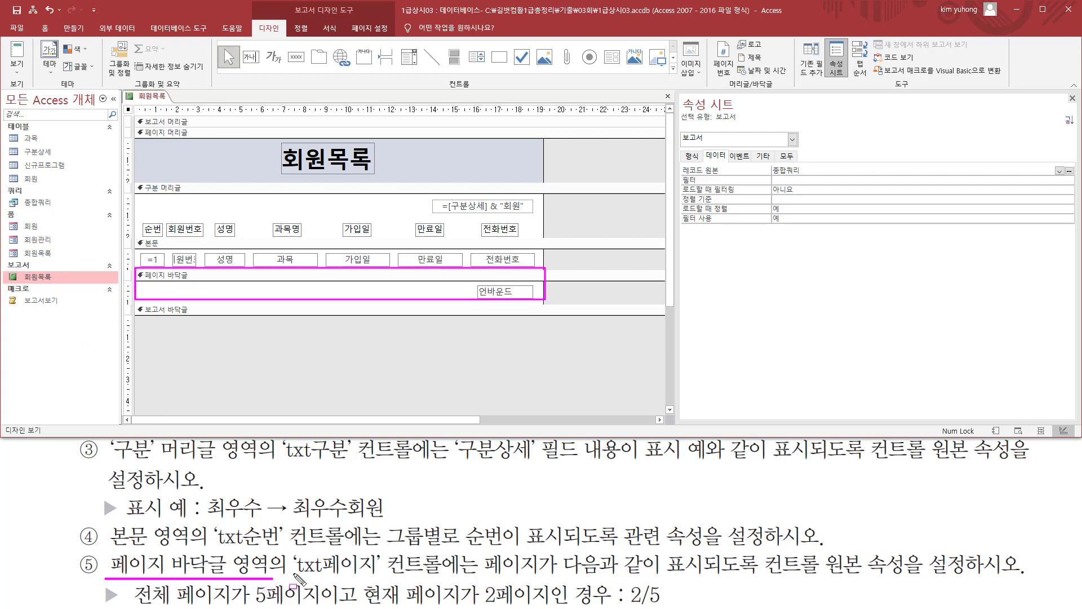
pyautogui.moveTo(293, 575); pyautogui.dragTo(463, 576)
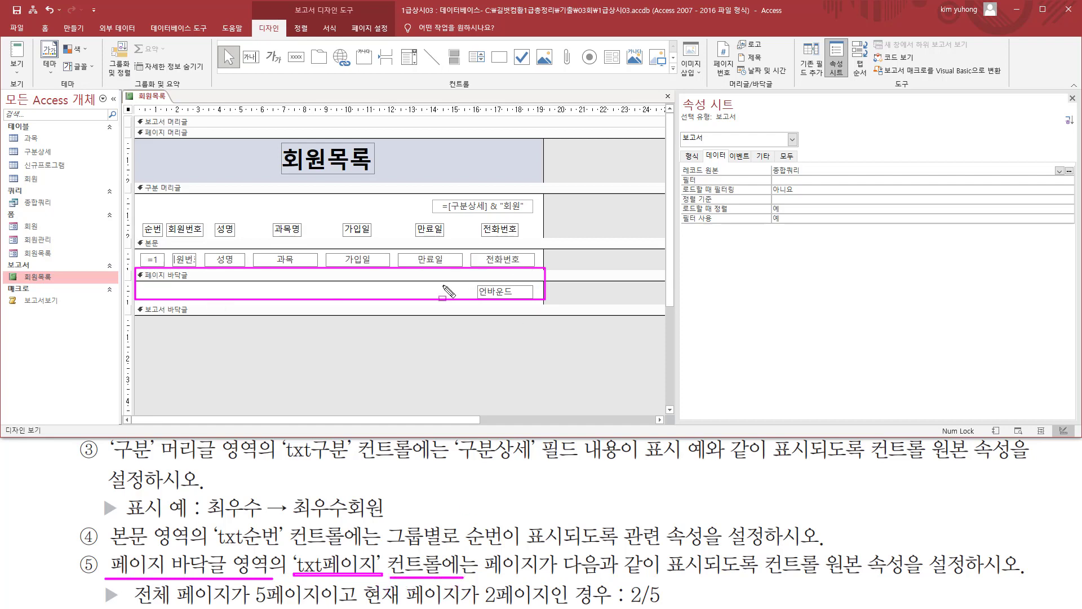
pyautogui.moveTo(474, 283); pyautogui.dragTo(535, 300)
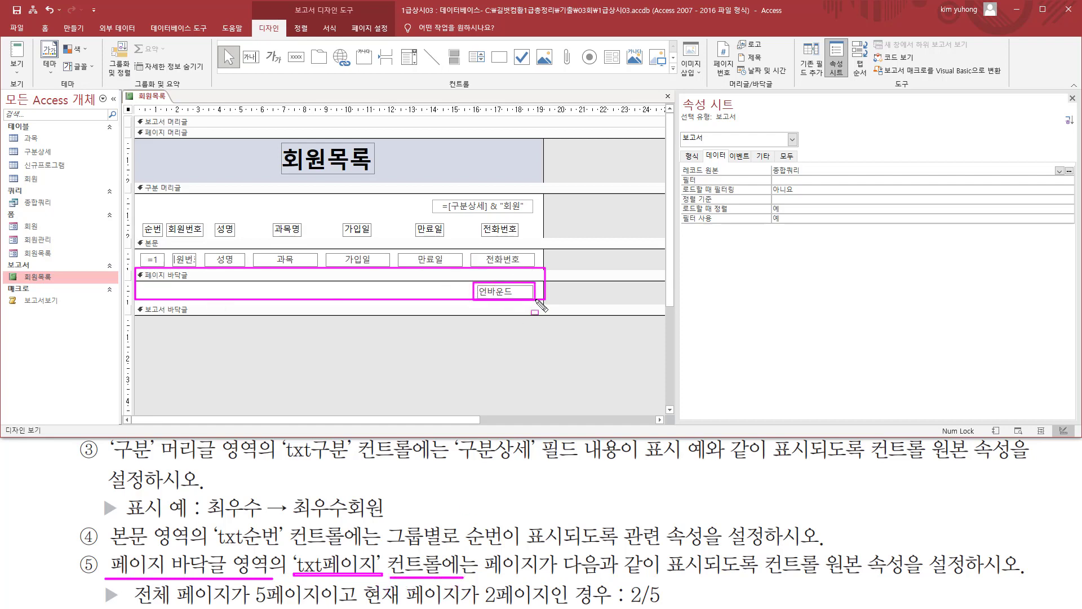
pyautogui.click(504, 291)
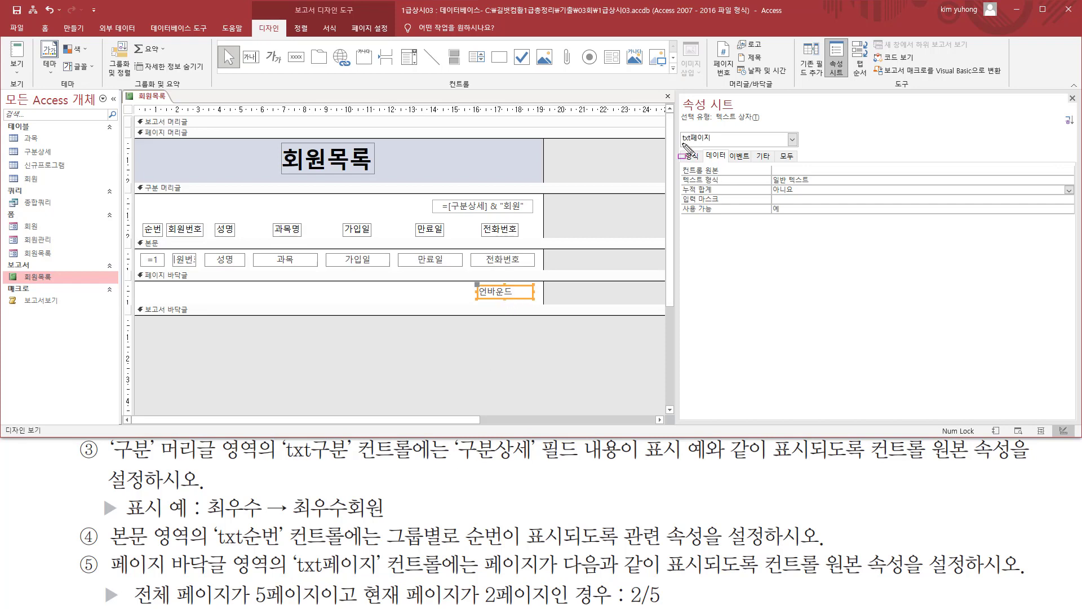
pyautogui.moveTo(682, 143); pyautogui.dragTo(713, 143)
pyautogui.moveTo(481, 551)
pyautogui.mouseDown()
pyautogui.moveTo(523, 579)
pyautogui.moveTo(756, 576)
pyautogui.moveTo(781, 561)
pyautogui.moveTo(966, 586)
pyautogui.mouseUp()
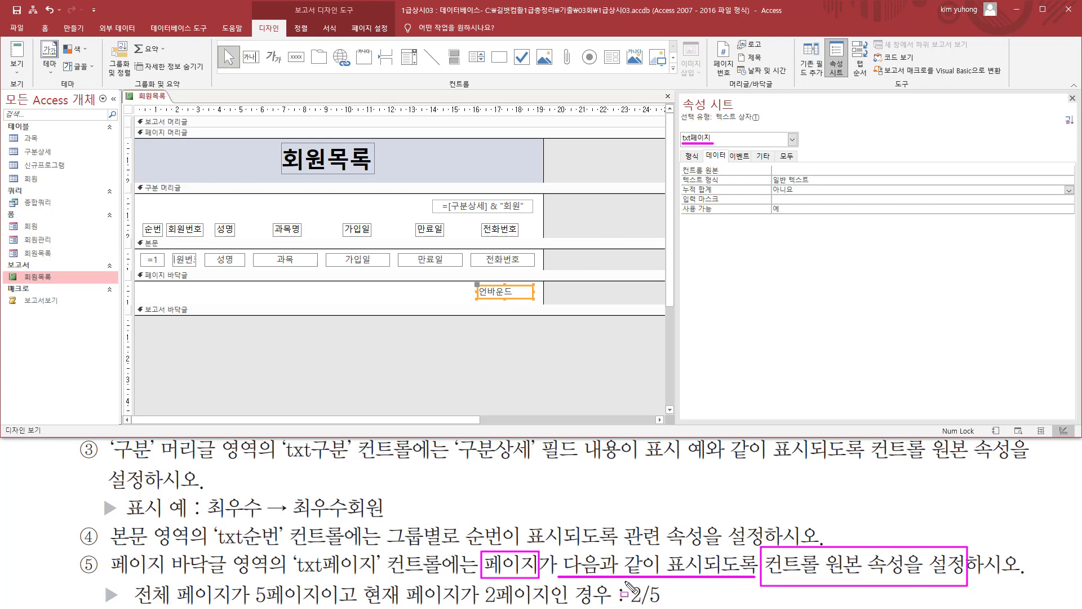
pyautogui.moveTo(624, 580); pyautogui.dragTo(668, 605)
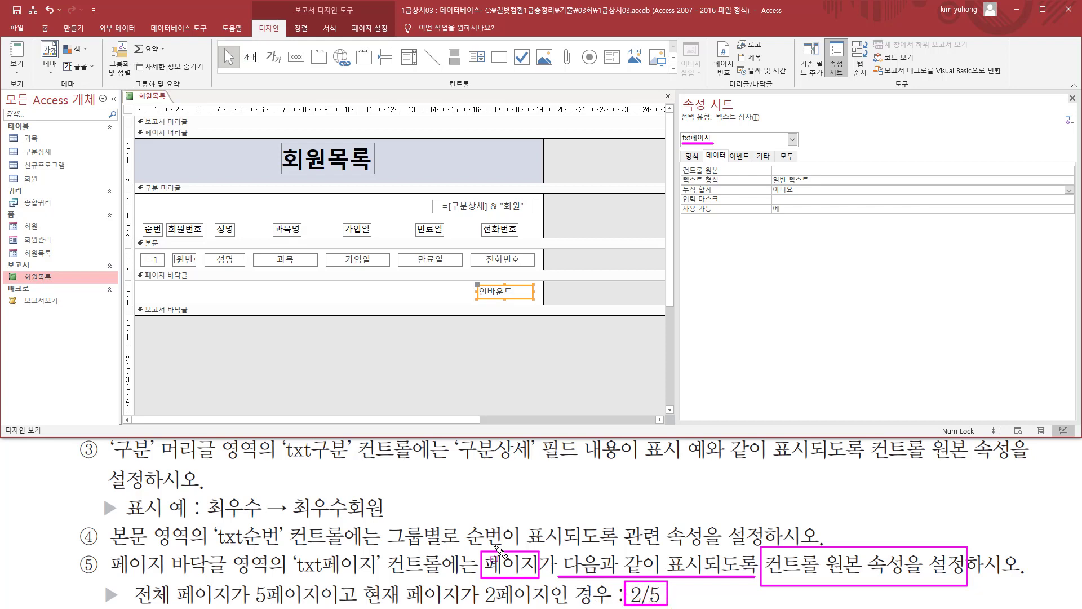
pyautogui.moveTo(679, 165); pyautogui.dragTo(727, 174)
pyautogui.press('Escape')
pyautogui.click(785, 169)
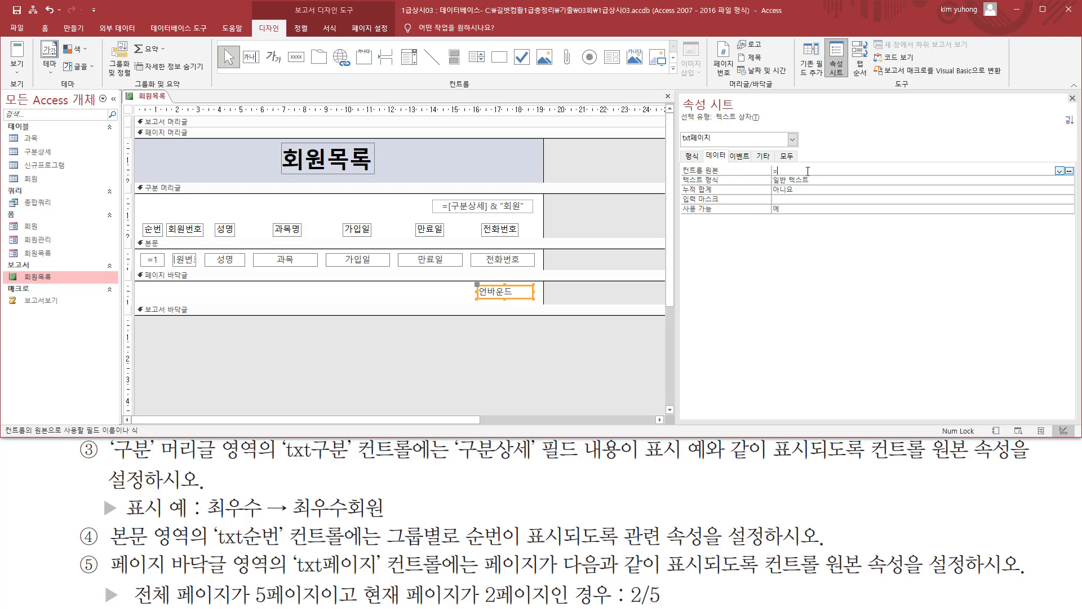
pyautogui.write('=[page] & "/" & [p')
pyautogui.write('age')
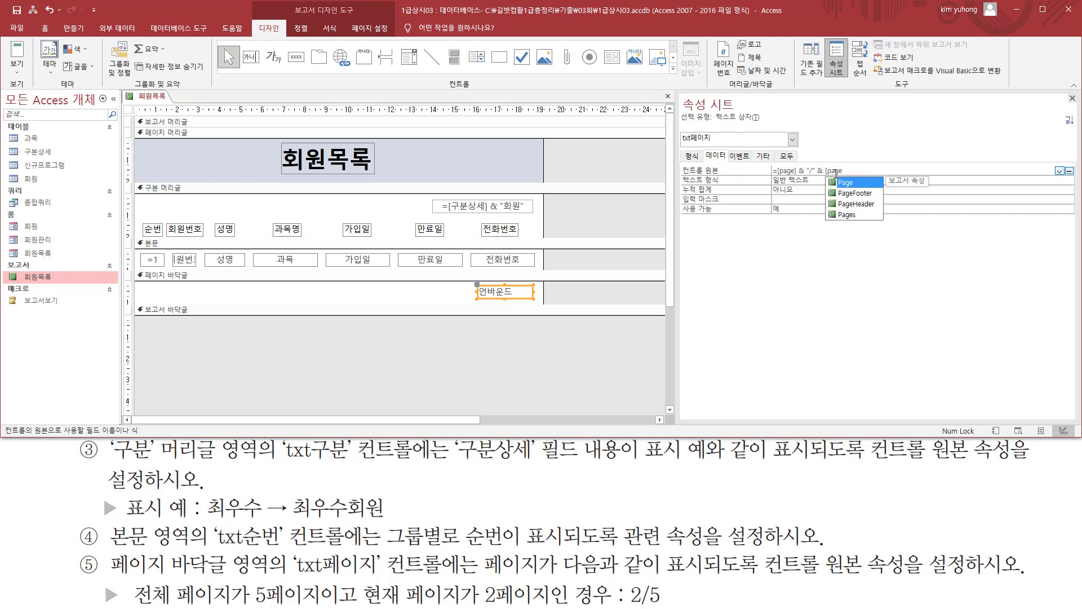
pyautogui.write('s')
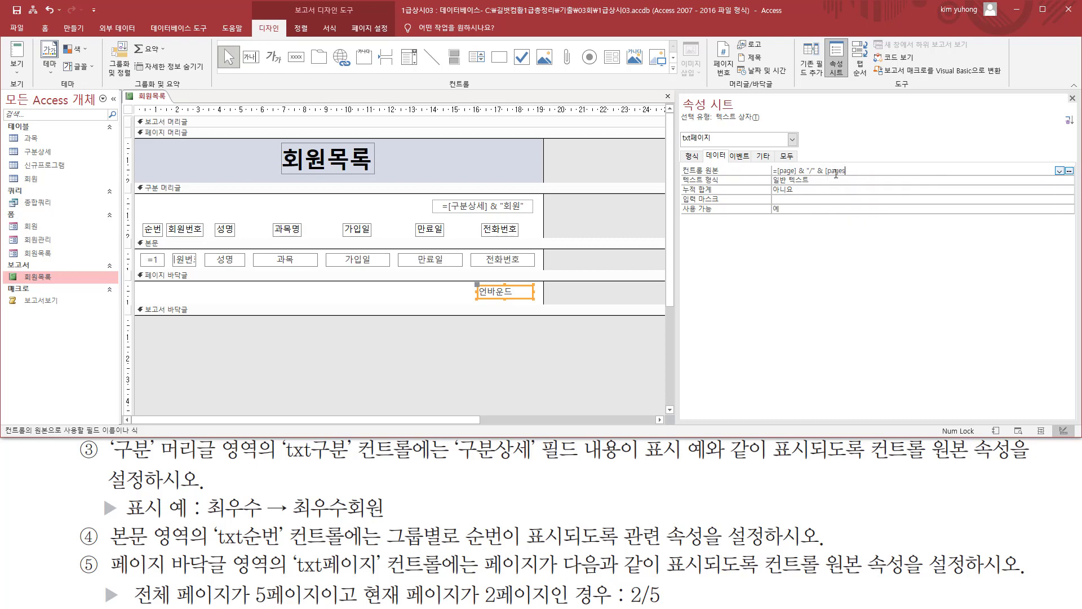
pyautogui.write(']')
pyautogui.click(415, 299)
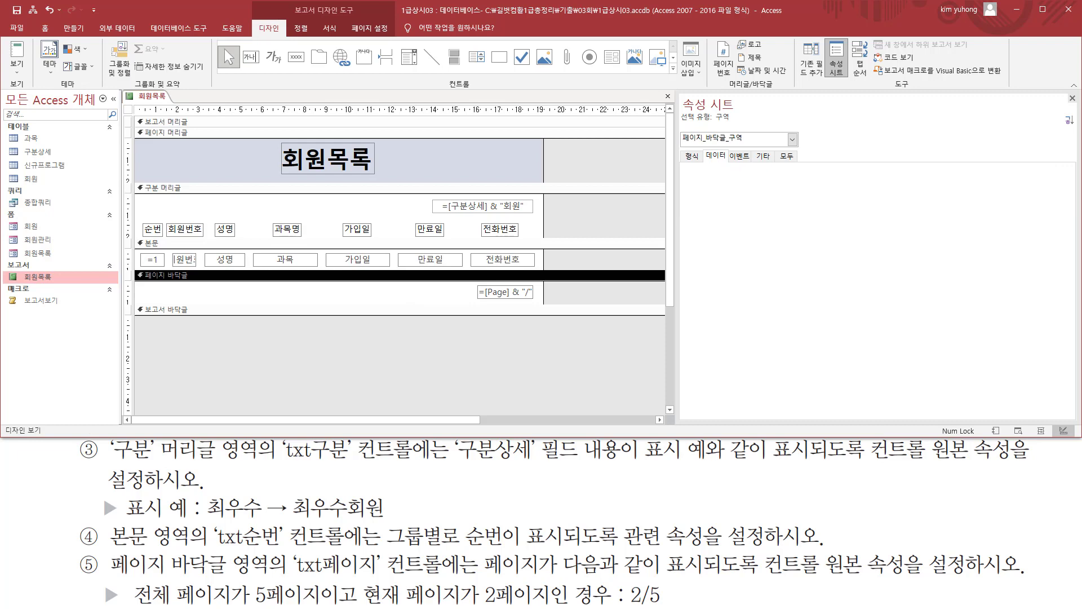
# Open the report in Print Preview and compare the page number in its footer with the exercise's display example
pyautogui.click(15, 70)
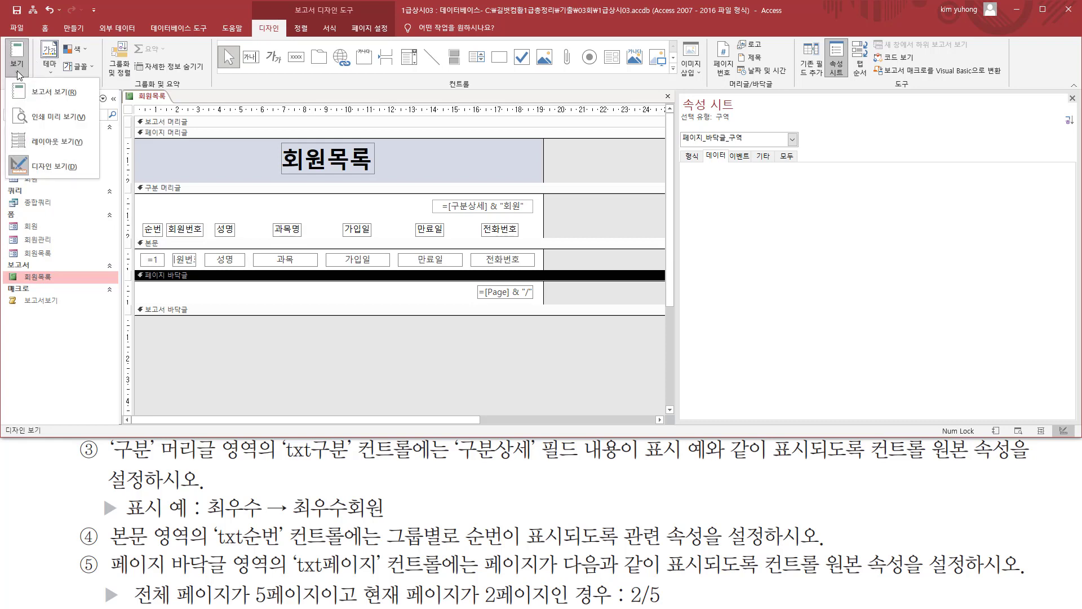
pyautogui.click(53, 117)
pyautogui.scroll(-10, 500, 228)
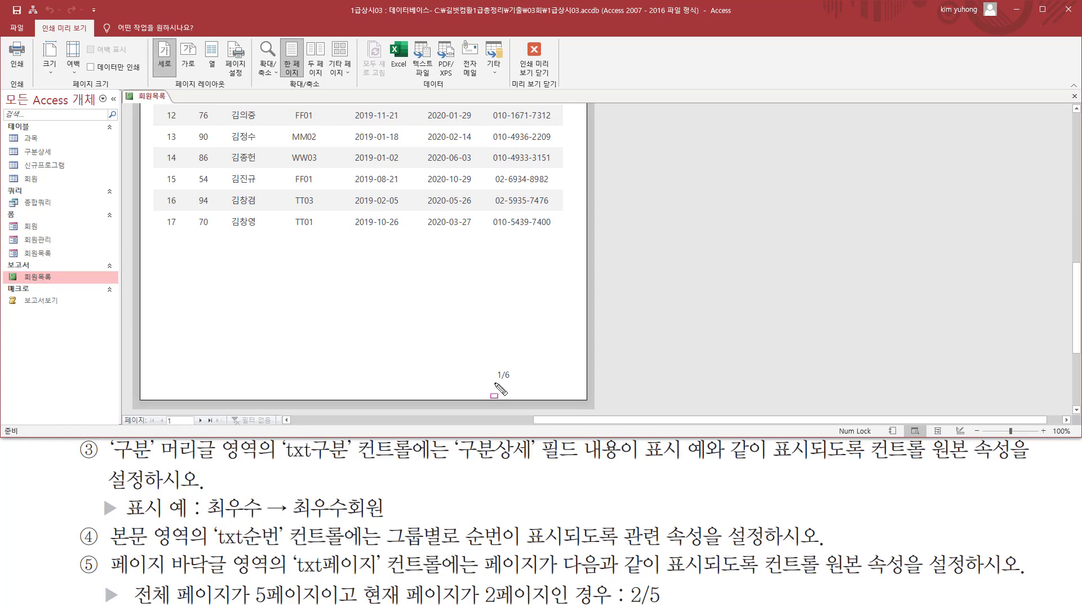
pyautogui.moveTo(495, 383)
pyautogui.mouseDown()
pyautogui.moveTo(514, 382)
pyautogui.moveTo(516, 365)
pyautogui.mouseUp()
pyautogui.moveTo(624, 575)
pyautogui.mouseDown()
pyautogui.moveTo(642, 606)
pyautogui.moveTo(665, 607)
pyautogui.mouseUp()
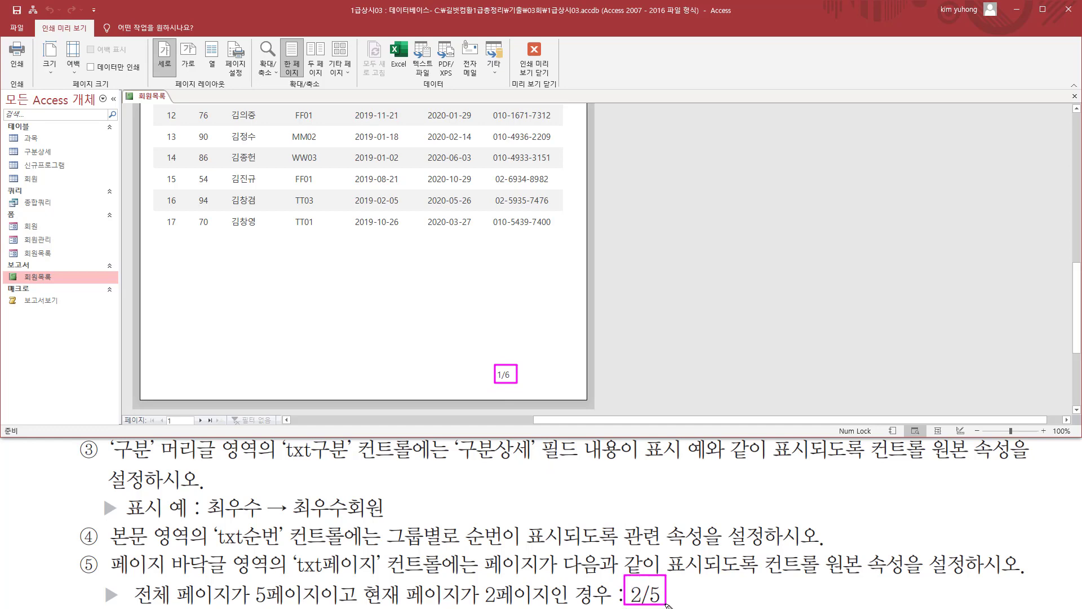
pyautogui.moveTo(485, 387); pyautogui.dragTo(522, 389)
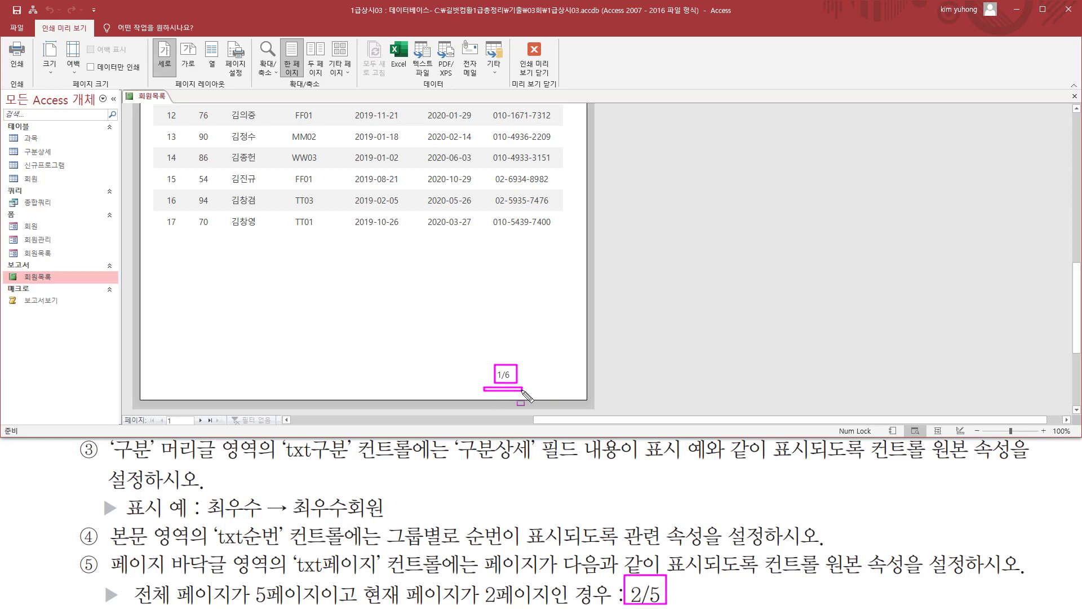
pyautogui.press('Escape')
pyautogui.click(412, 344)
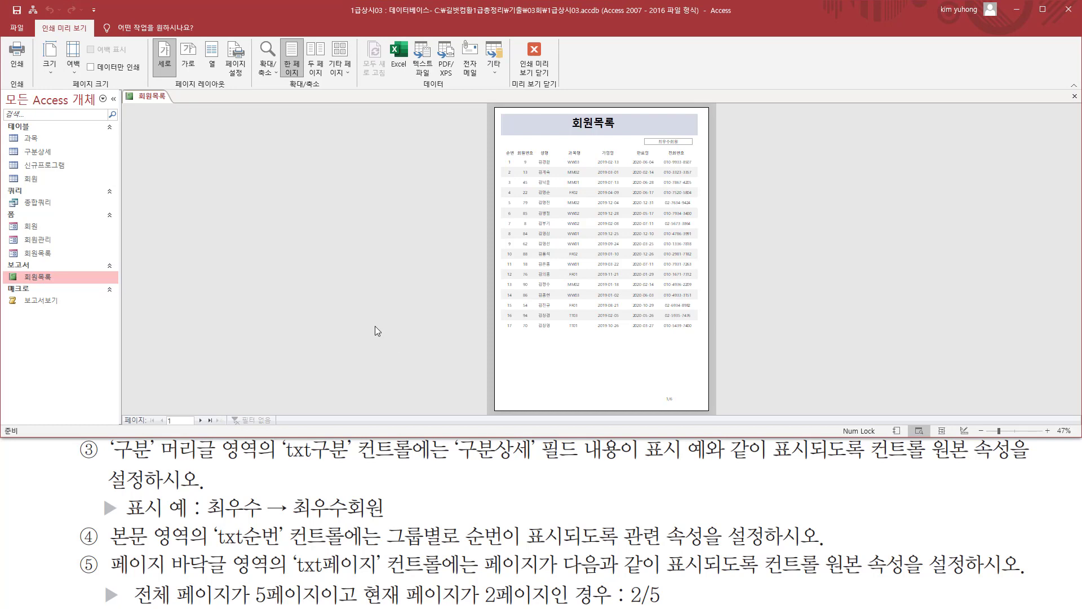
# Leave the print preview and close the 회원목록 report, saving its design changes
pyautogui.click(533, 66)
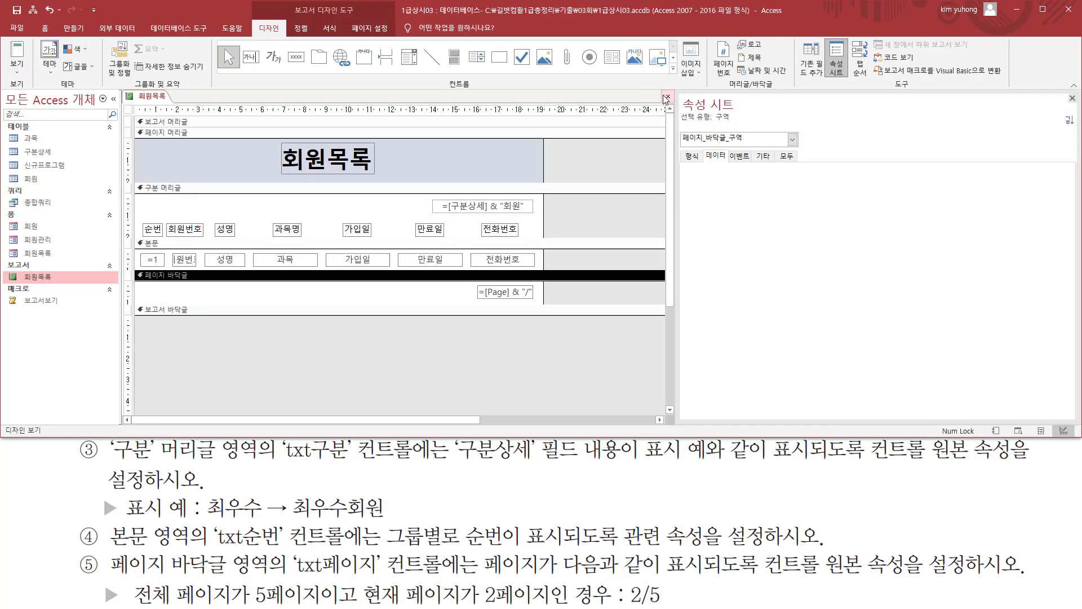
pyautogui.click(668, 98)
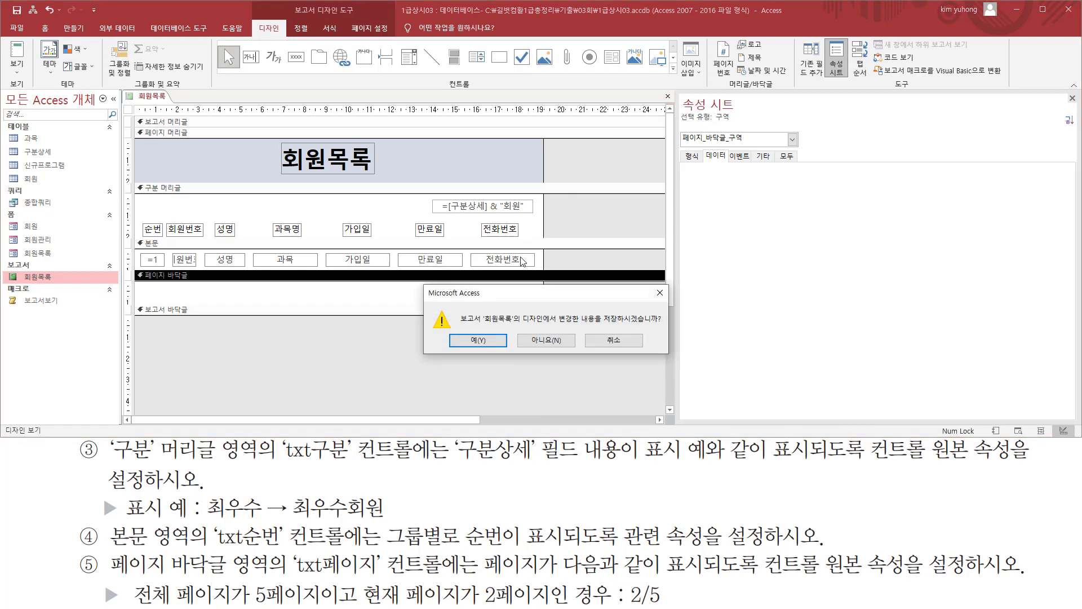
pyautogui.click(477, 342)
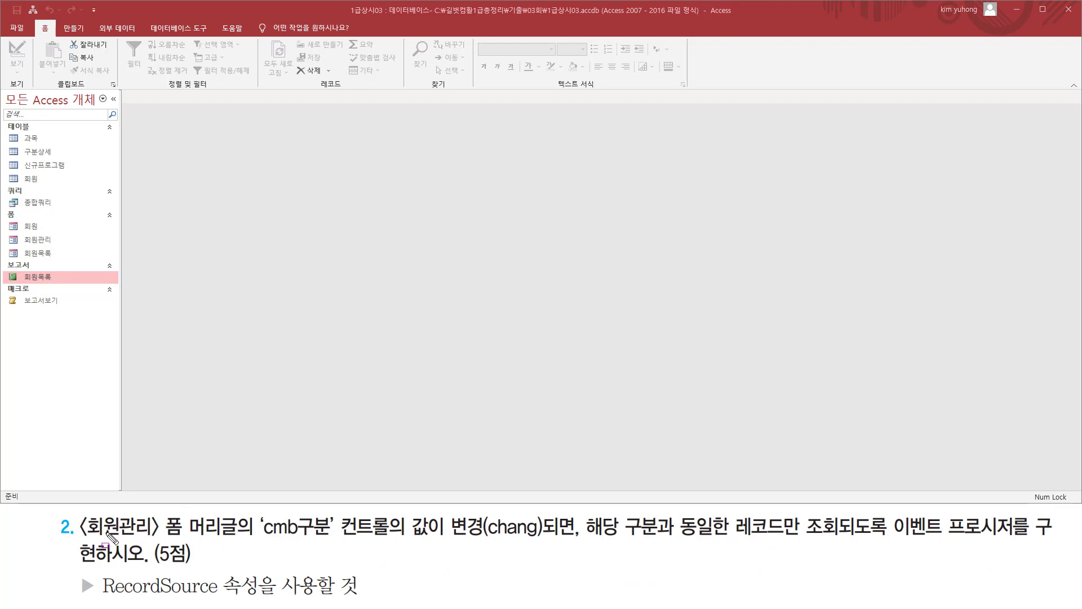
# Open the 회원관리 form named in exercise item 2
pyautogui.moveTo(77, 538)
pyautogui.mouseDown()
pyautogui.moveTo(169, 538)
pyautogui.moveTo(159, 514)
pyautogui.moveTo(184, 513)
pyautogui.mouseUp()
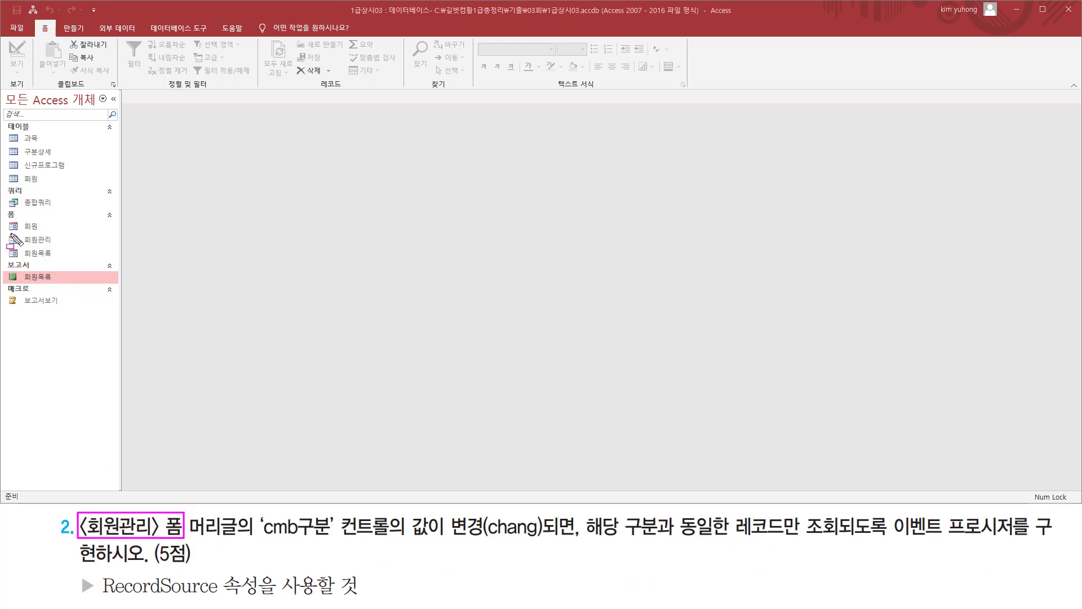
pyautogui.moveTo(8, 232); pyautogui.dragTo(58, 246)
pyautogui.press('Escape')
pyautogui.doubleClick(38, 241)
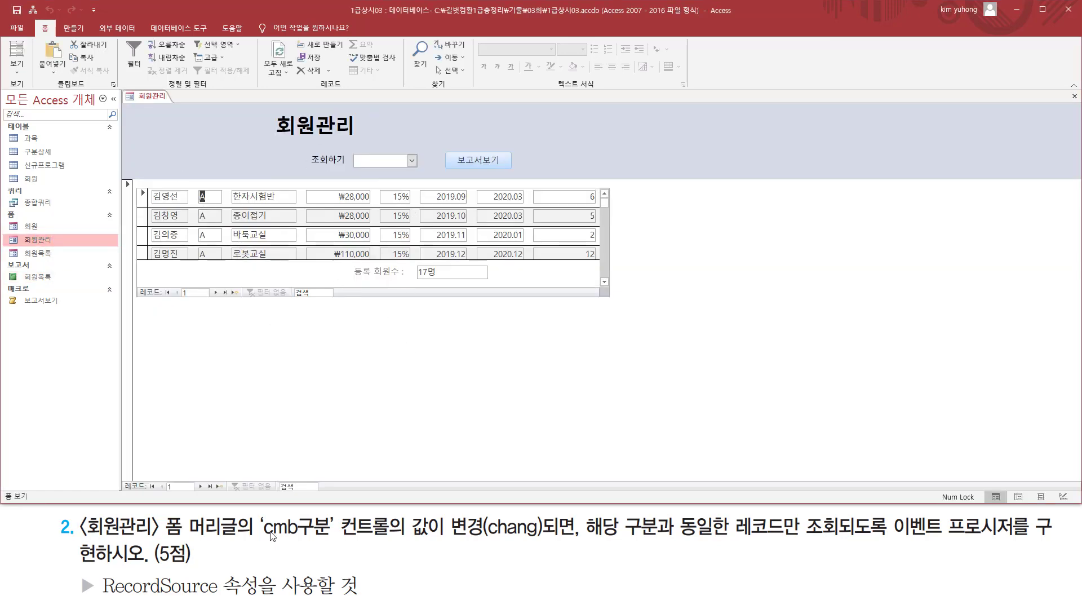
# Examine the choices of the cmb구분 combo box in the form header against the exercise's change-event and RecordSource requirements
pyautogui.moveTo(165, 510)
pyautogui.mouseDown()
pyautogui.moveTo(239, 536)
pyautogui.moveTo(332, 538)
pyautogui.mouseUp()
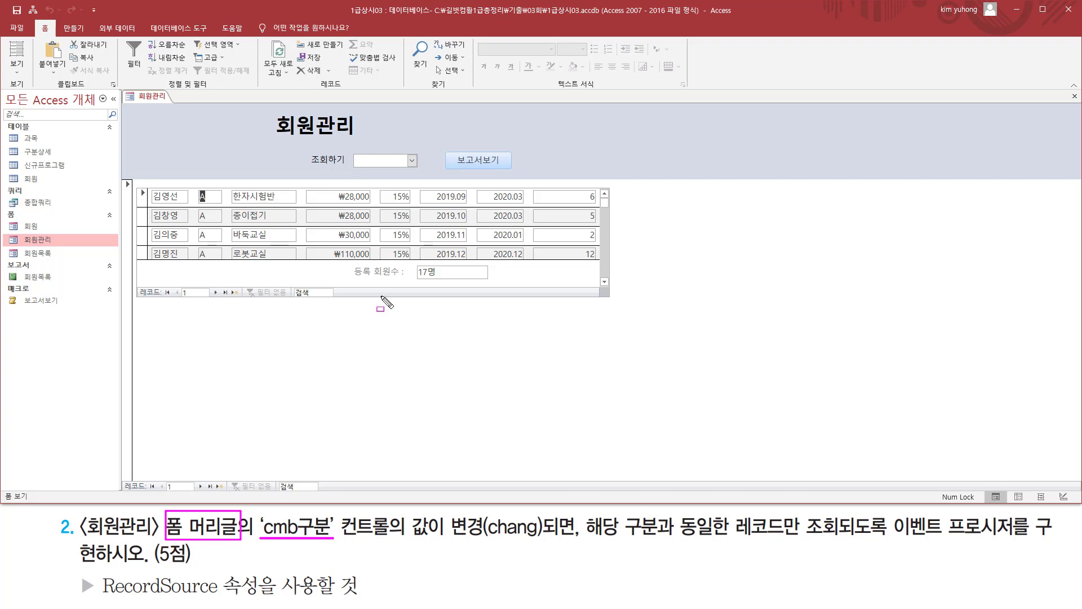
pyautogui.moveTo(350, 148)
pyautogui.mouseDown()
pyautogui.moveTo(425, 176)
pyautogui.moveTo(411, 160)
pyautogui.mouseUp()
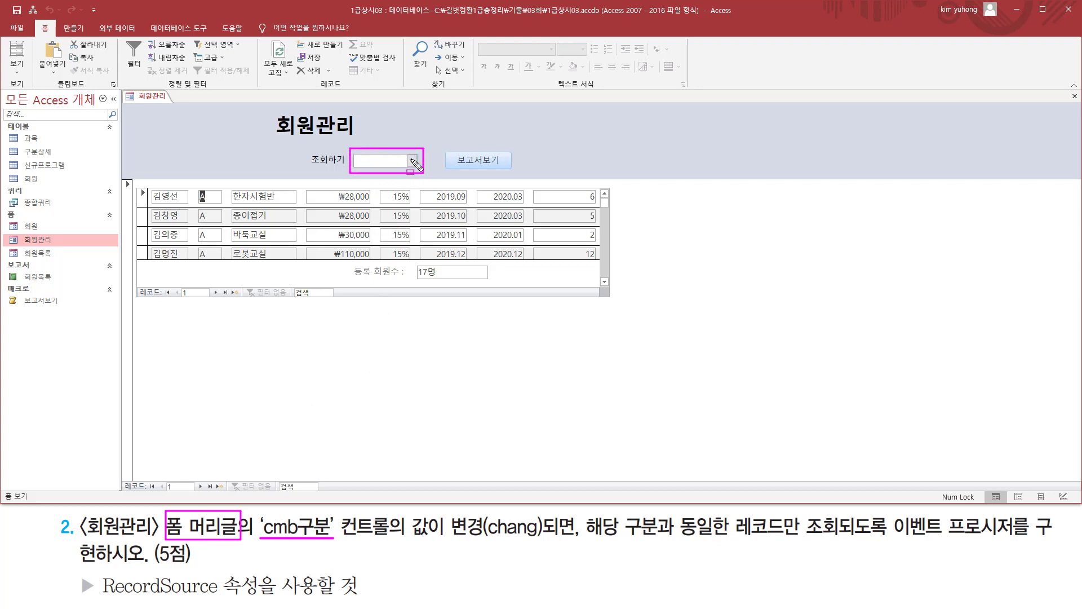
pyautogui.click(412, 161)
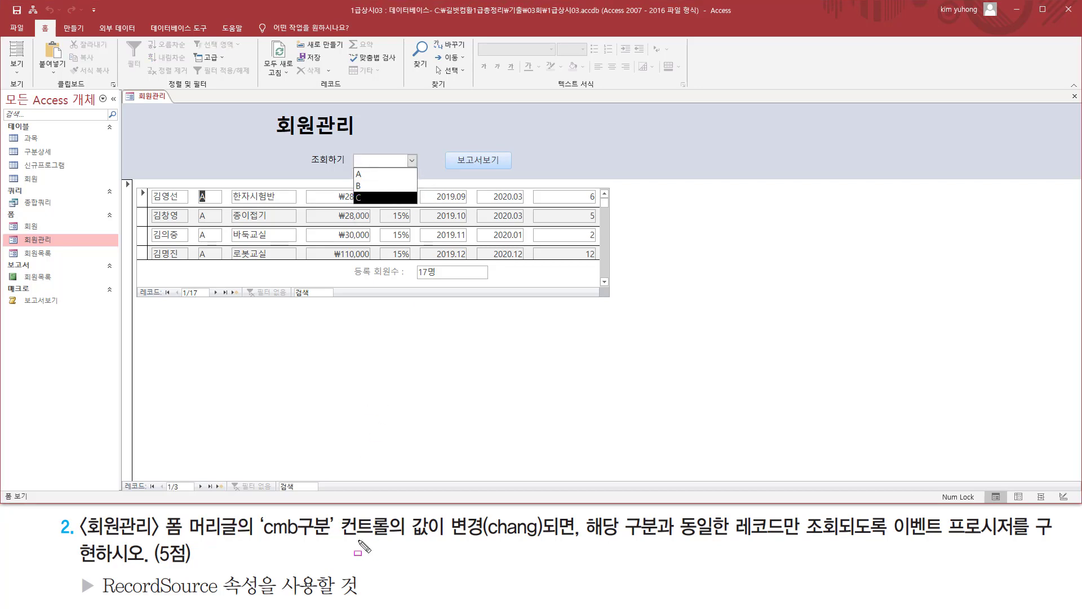
pyautogui.moveTo(340, 536)
pyautogui.mouseDown()
pyautogui.moveTo(802, 542)
pyautogui.moveTo(845, 533)
pyautogui.moveTo(895, 545)
pyautogui.mouseUp()
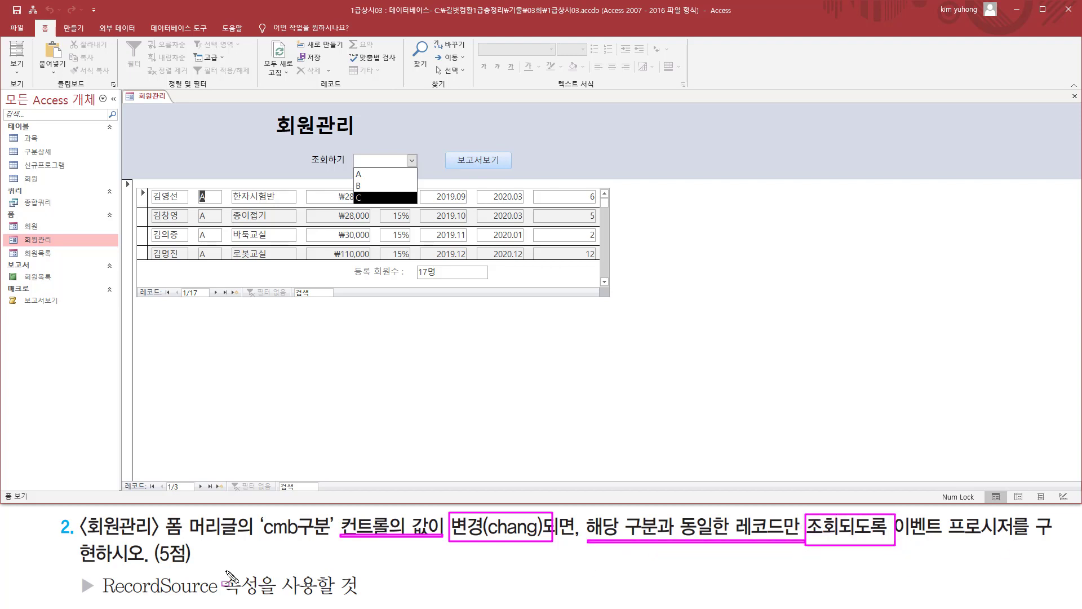
pyautogui.moveTo(104, 596); pyautogui.dragTo(257, 599)
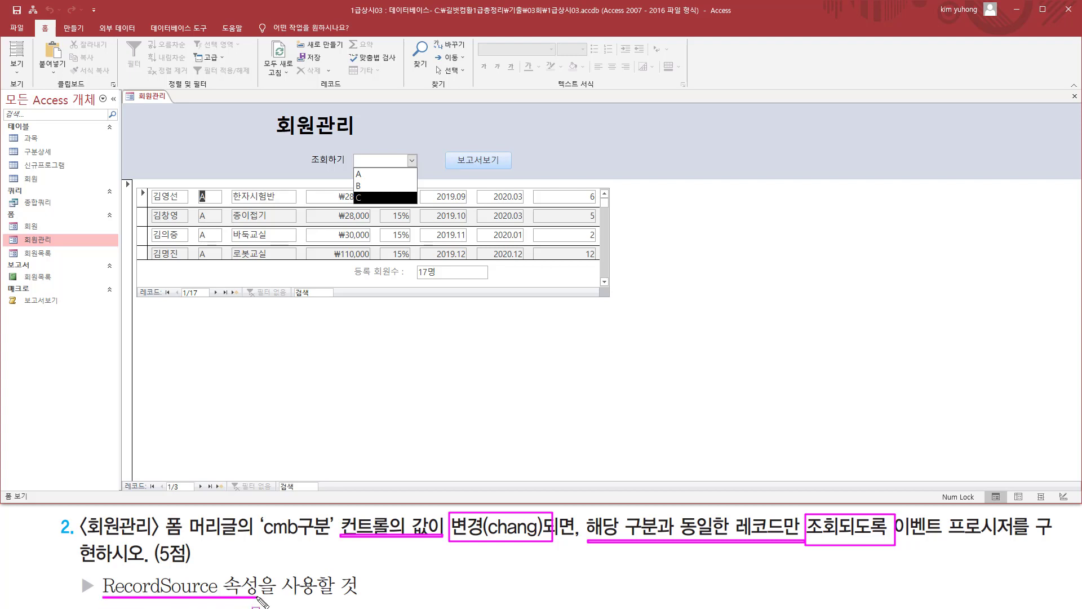
pyautogui.press('Escape')
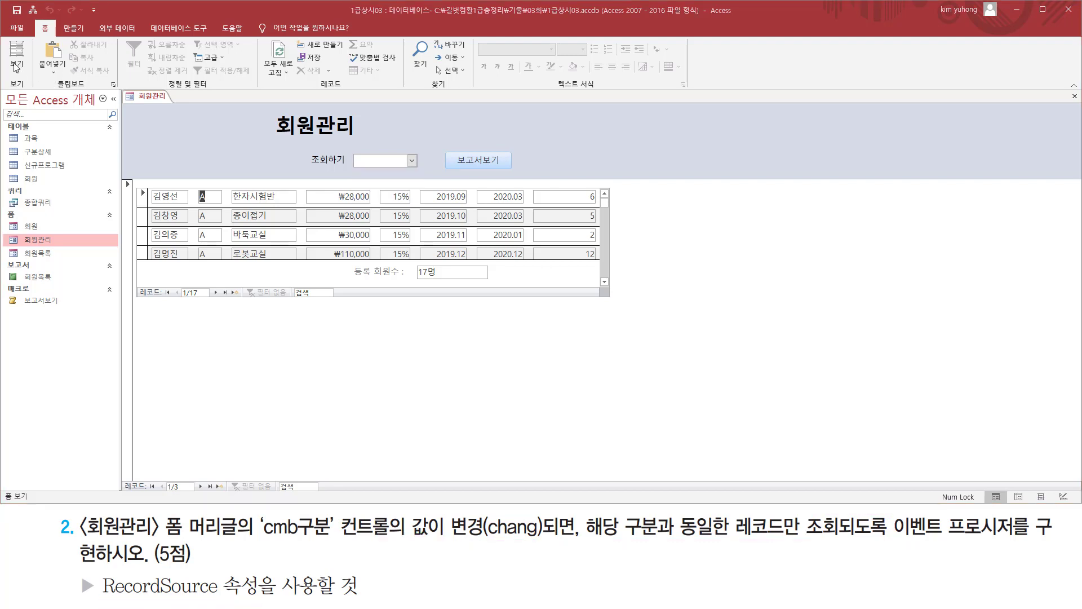
# Switch the 회원관리 form to Design View and select the cmb구분 combo box in the form header
pyautogui.click(16, 70)
pyautogui.click(55, 166)
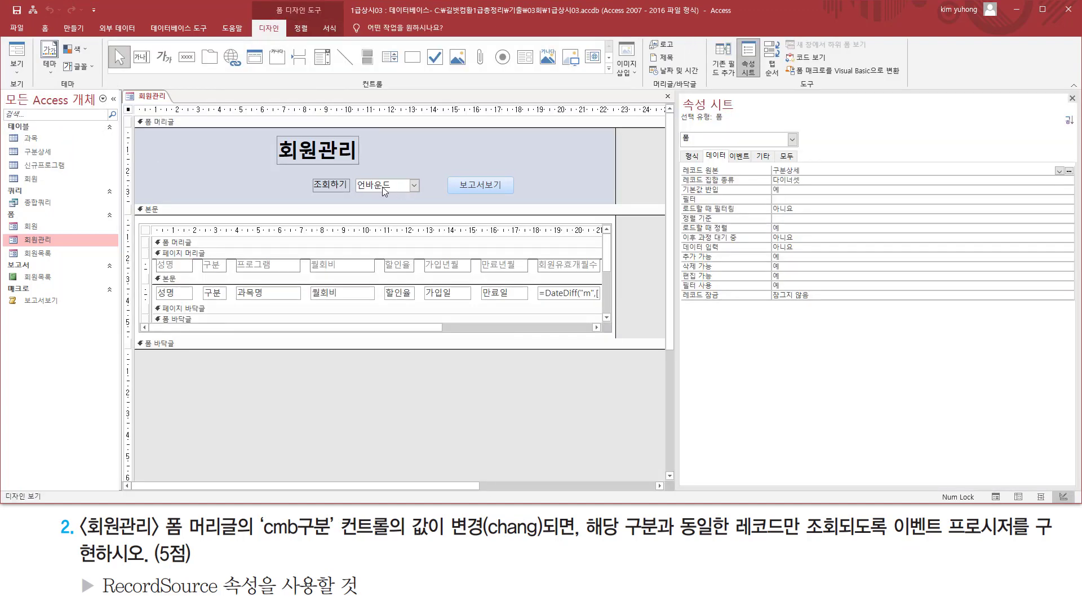
pyautogui.click(382, 187)
pyautogui.moveTo(354, 172); pyautogui.dragTo(430, 199)
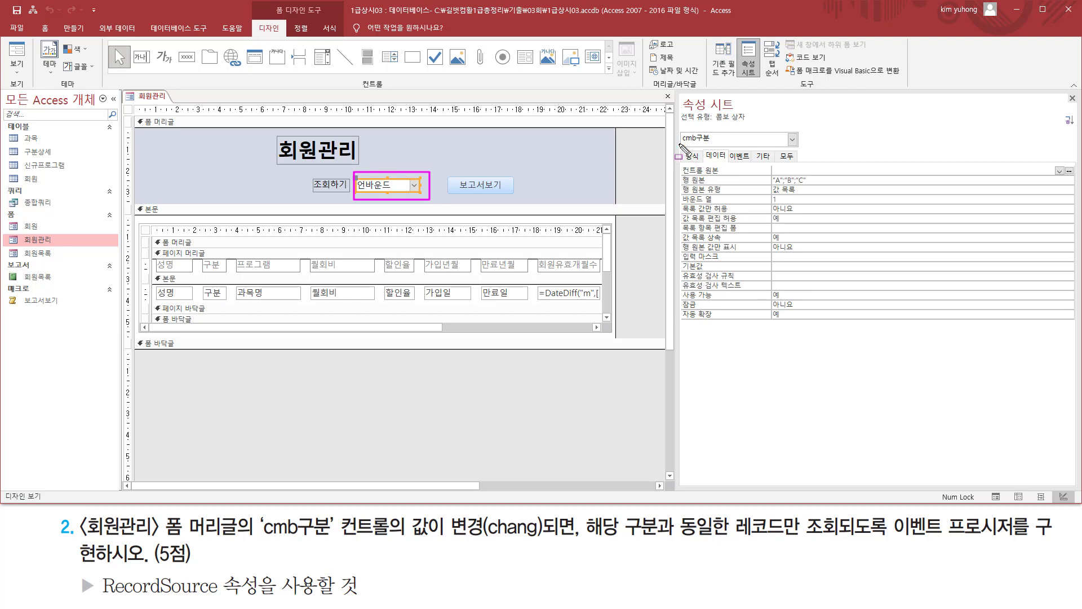
pyautogui.moveTo(681, 144); pyautogui.dragTo(716, 131)
pyautogui.moveTo(139, 221)
pyautogui.mouseDown()
pyautogui.moveTo(294, 294)
pyautogui.moveTo(612, 336)
pyautogui.mouseUp()
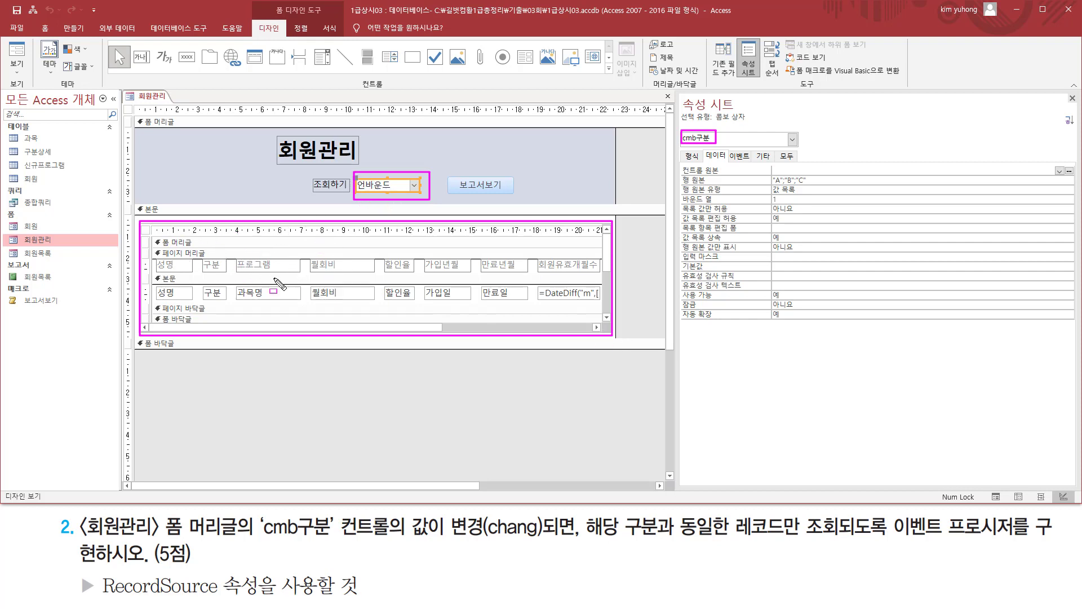
pyautogui.press('Escape')
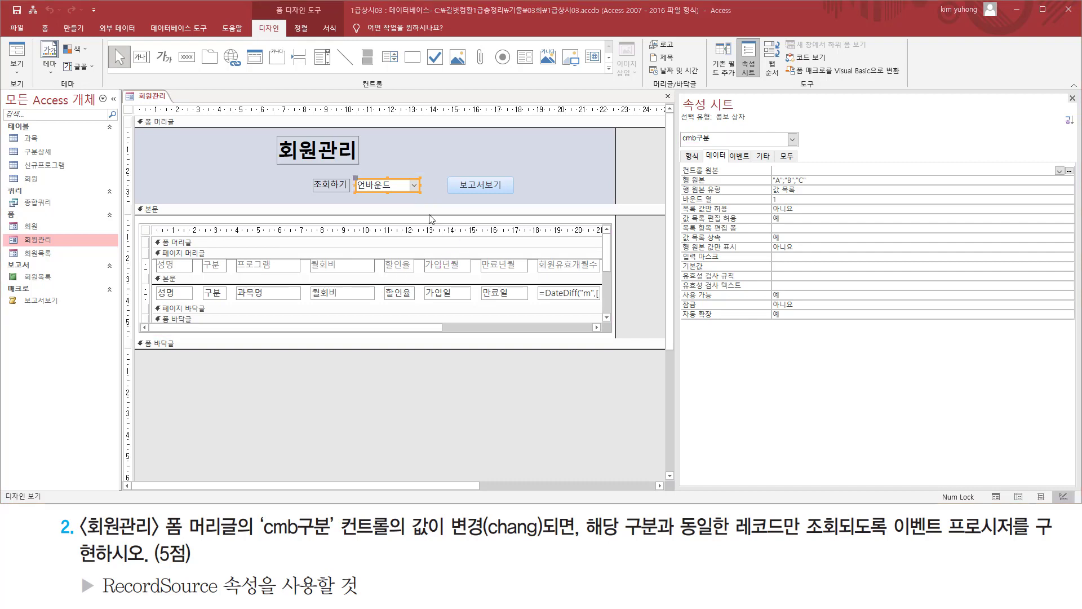
# Create an On Change event procedure for the cmb구분 combo box with the Code Builder
pyautogui.moveTo(728, 150); pyautogui.dragTo(751, 161)
pyautogui.press('Escape')
pyautogui.click(738, 156)
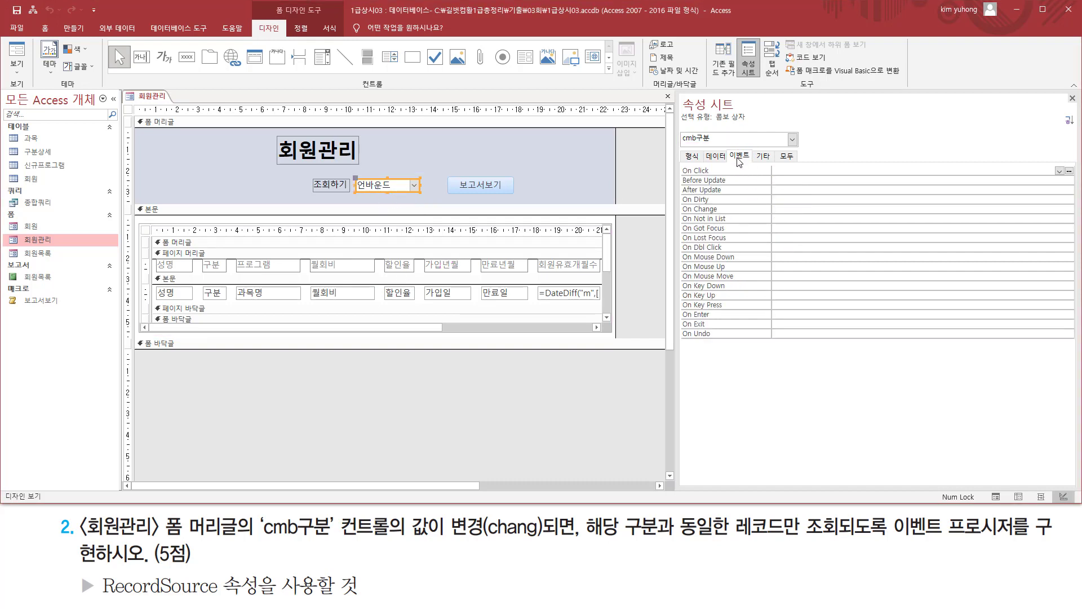
pyautogui.hotkey('ctrl', '2')
pyautogui.moveTo(449, 513); pyautogui.dragTo(544, 544)
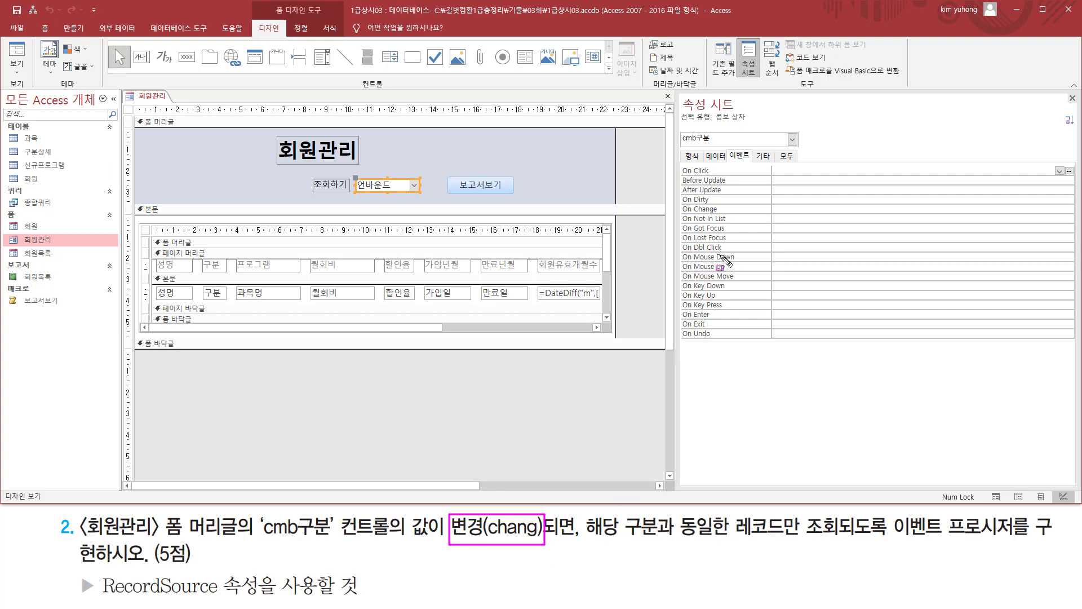
pyautogui.moveTo(680, 216); pyautogui.dragTo(744, 205)
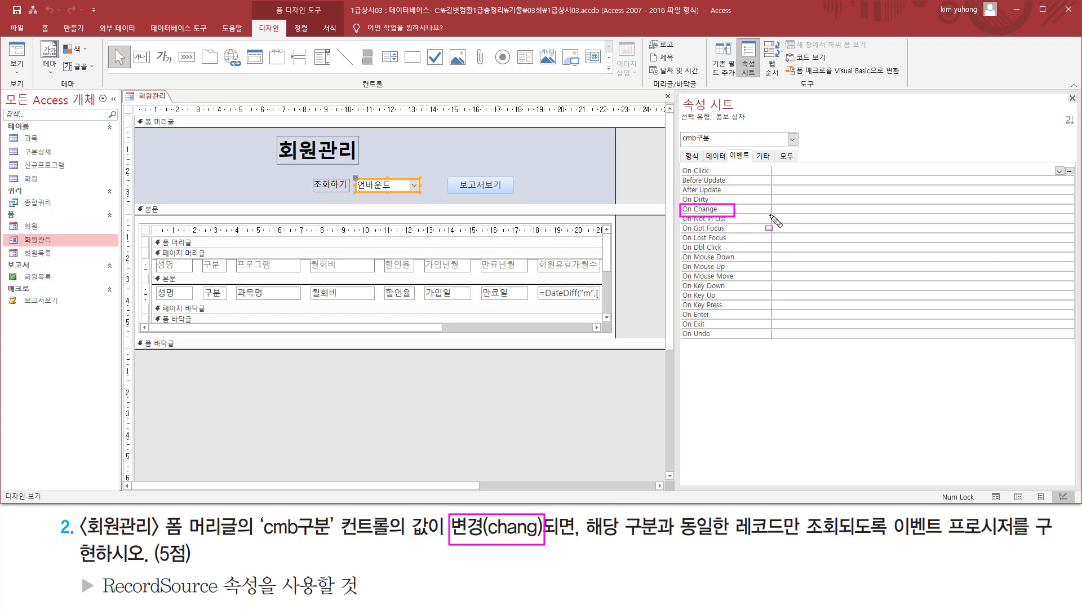
pyautogui.press('Escape')
pyautogui.click(810, 209)
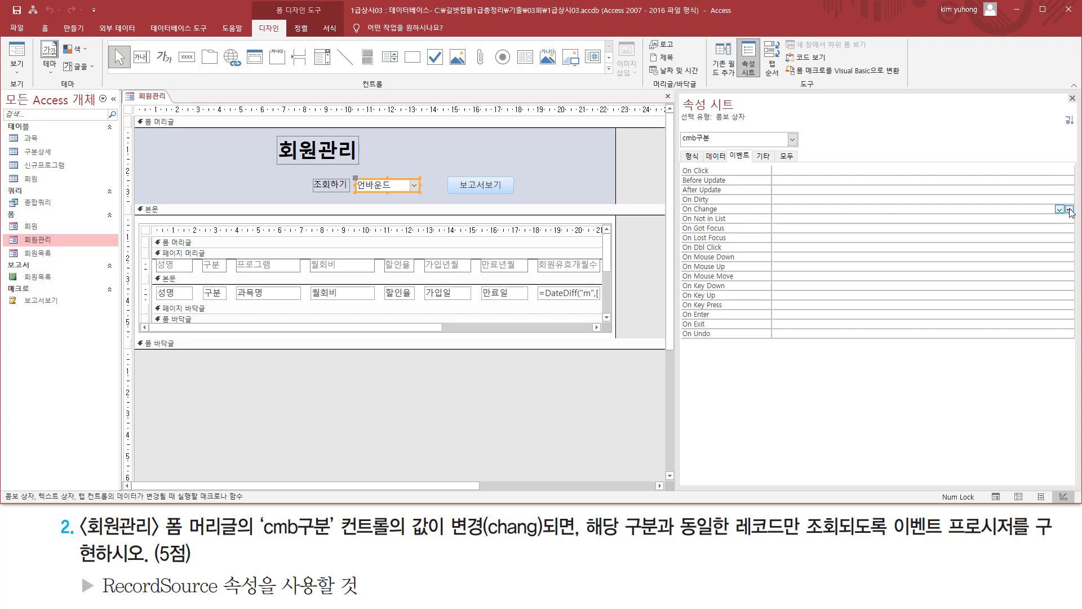
pyautogui.click(1069, 209)
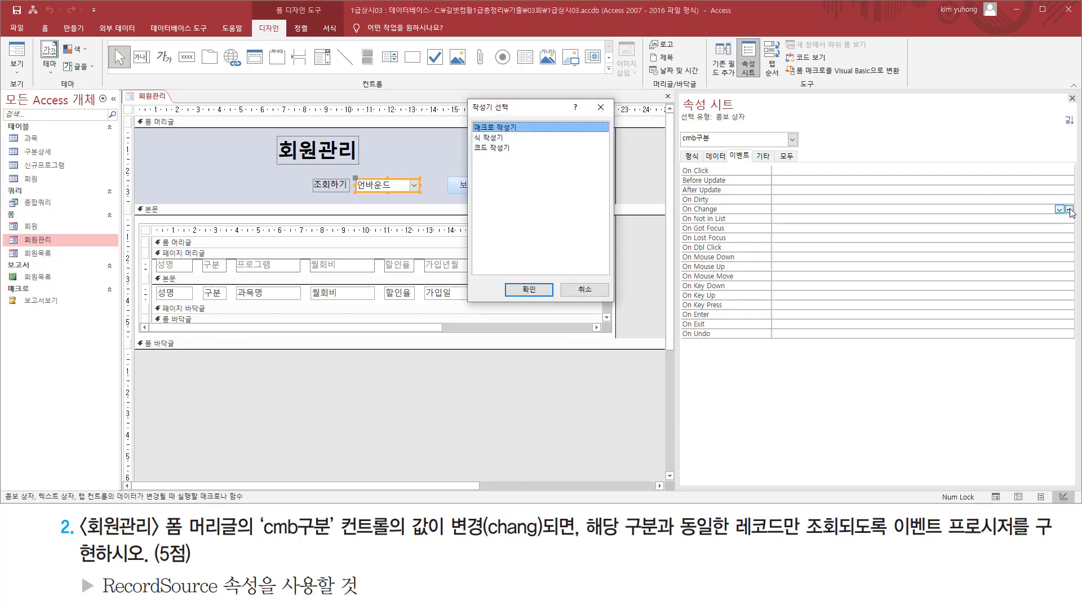
pyautogui.click(495, 150)
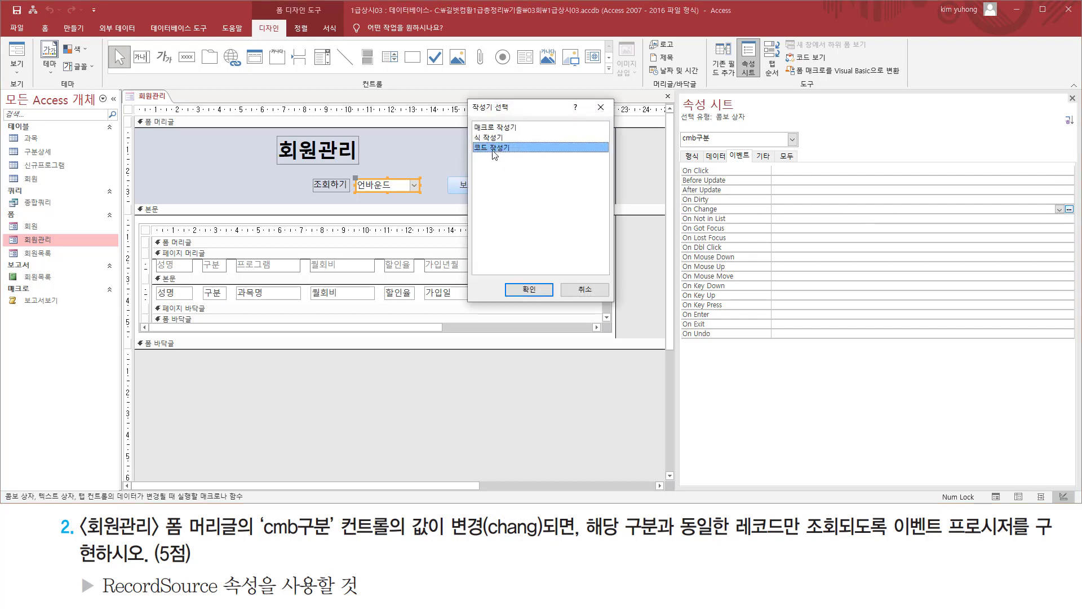
pyautogui.click(528, 289)
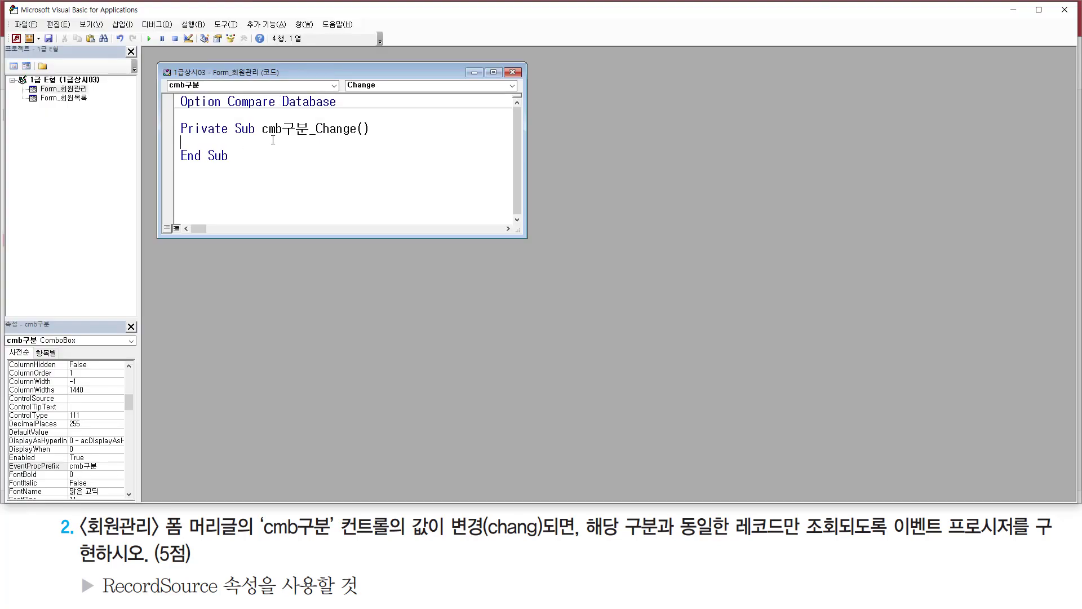
# Start a statement inside the cmb구분_Change procedure that assigns the form's record source, entering me.RecordSource =
pyautogui.moveTo(263, 135)
pyautogui.mouseDown()
pyautogui.moveTo(365, 137)
pyautogui.moveTo(371, 119)
pyautogui.mouseUp()
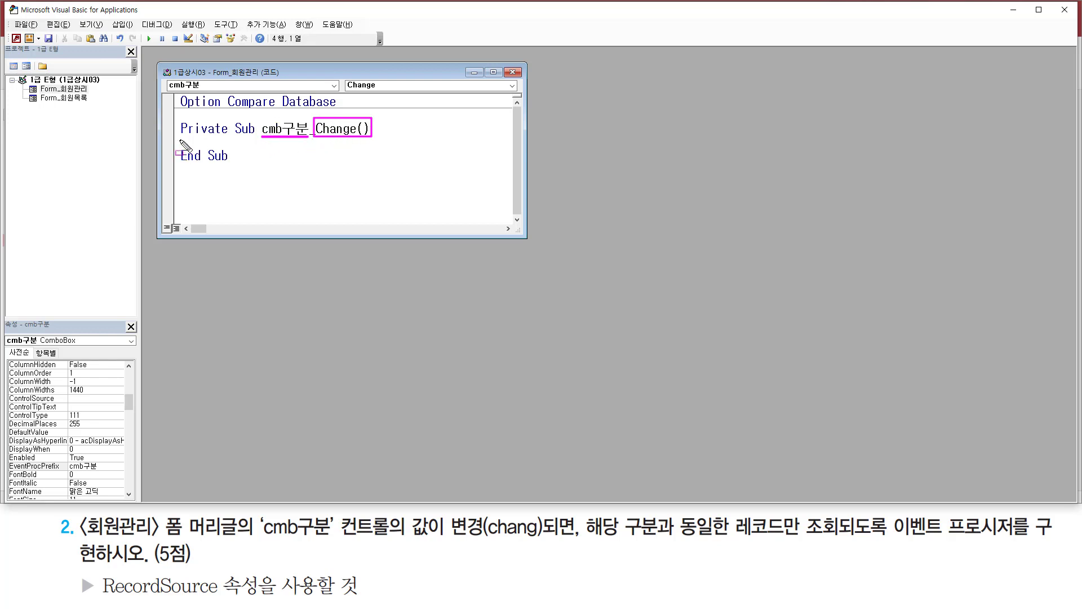
pyautogui.moveTo(179, 140); pyautogui.dragTo(372, 148)
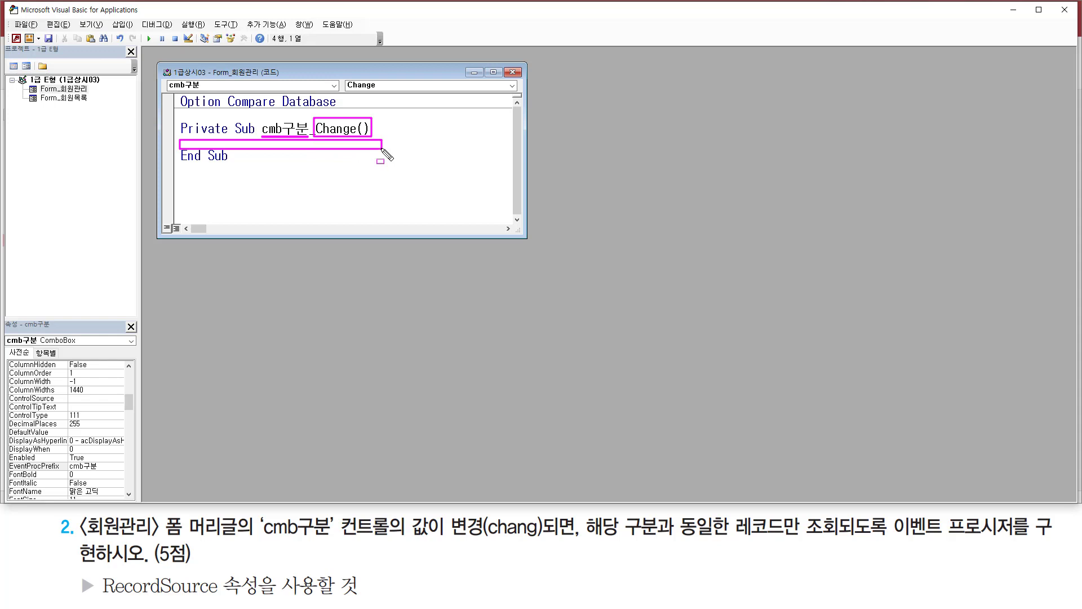
pyautogui.press('Escape')
pyautogui.press('Return')
pyautogui.press('Return')
pyautogui.press('Return')
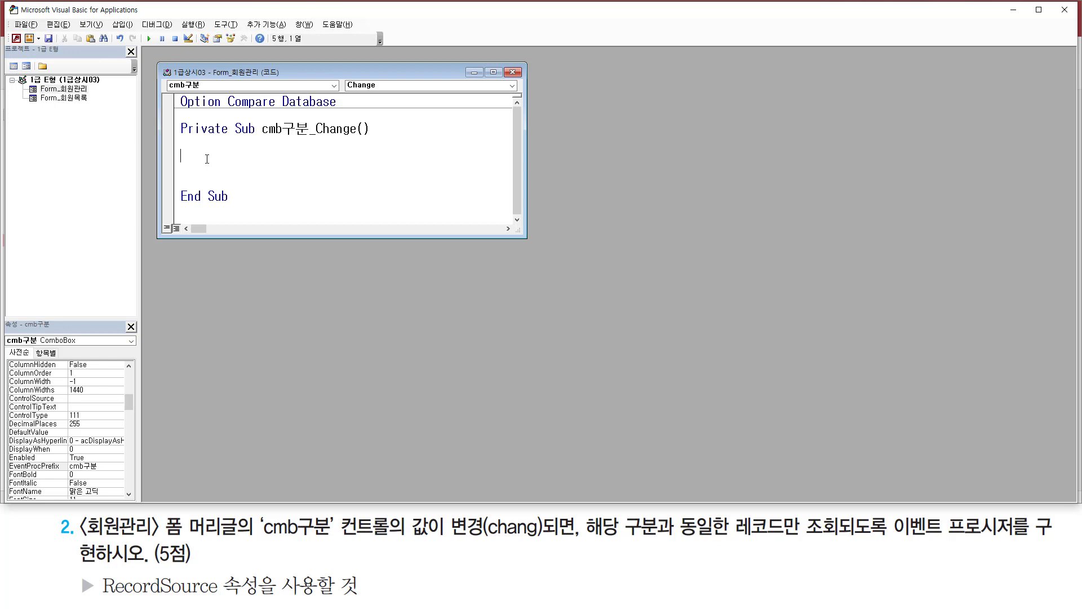
pyautogui.write('ㅡㄷ')
pyautogui.write('.')
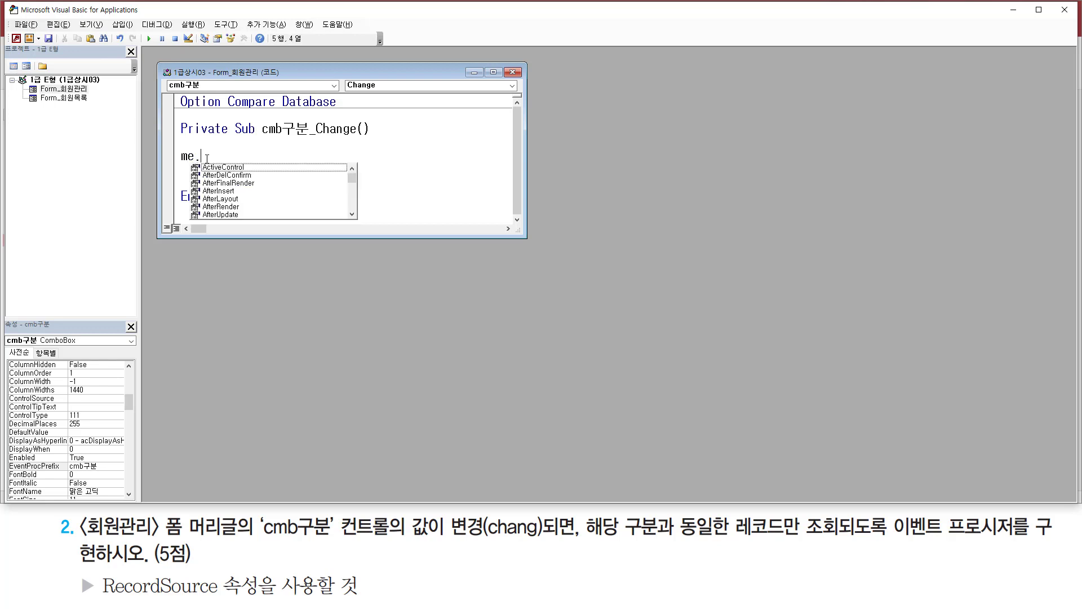
pyautogui.write('rec')
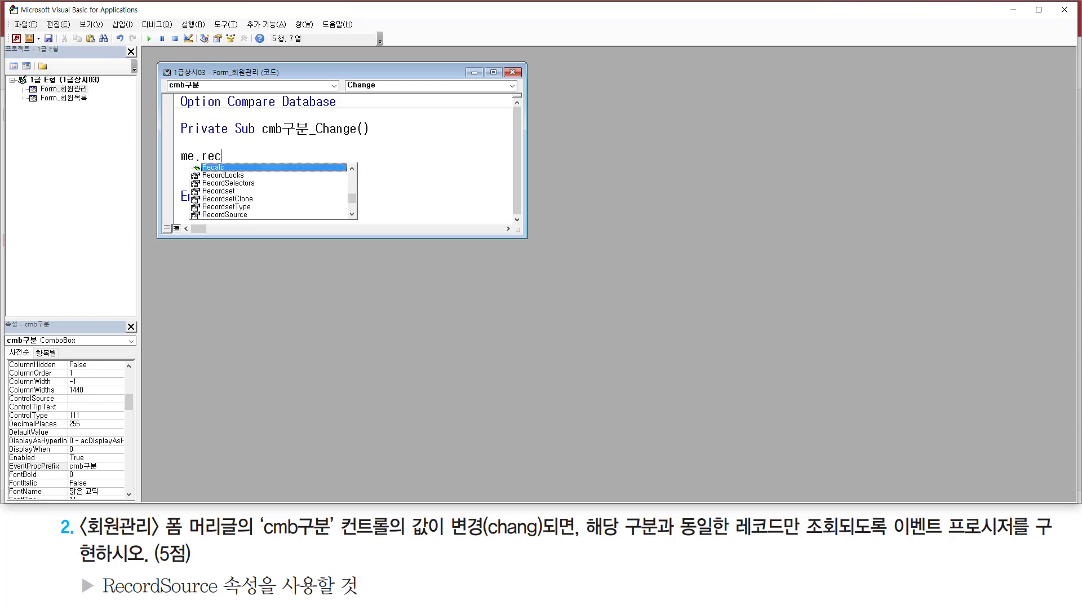
pyautogui.write('ordso')
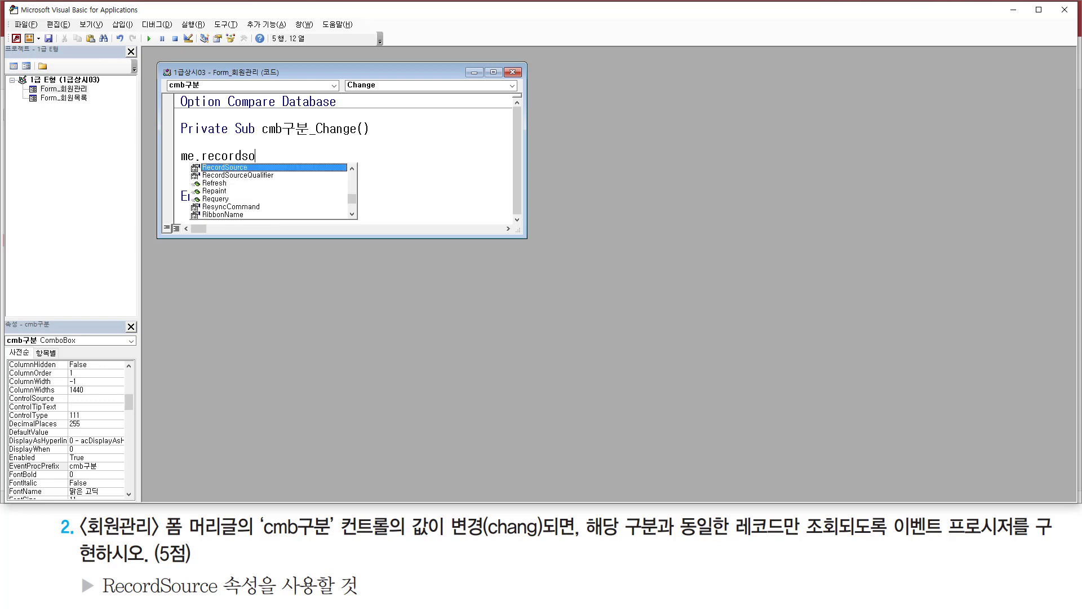
pyautogui.press('Tab')
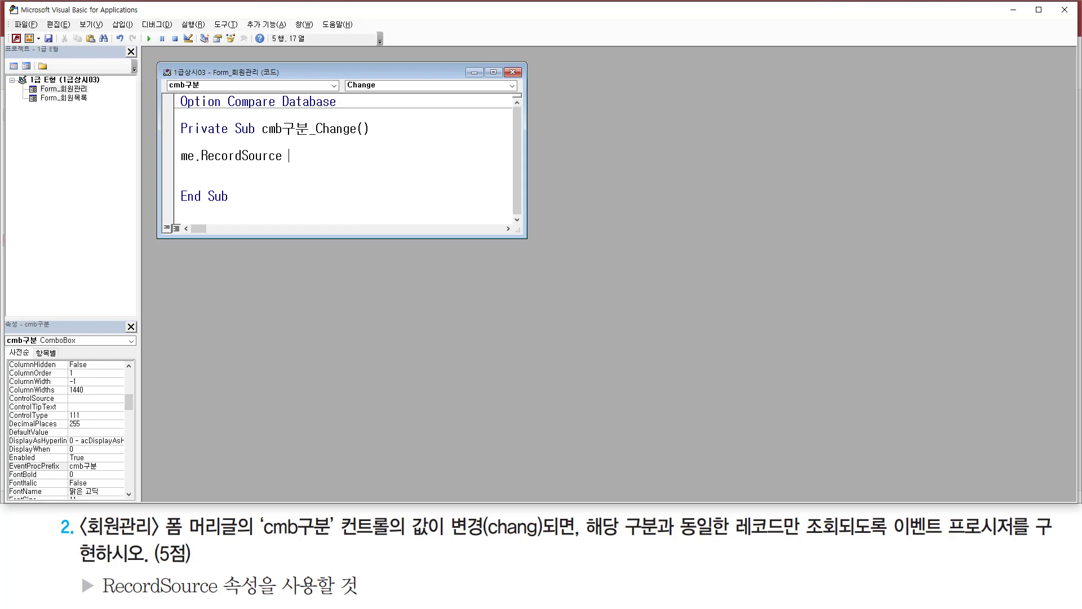
pyautogui.press('BackSpace')
pyautogui.press('BackSpace')
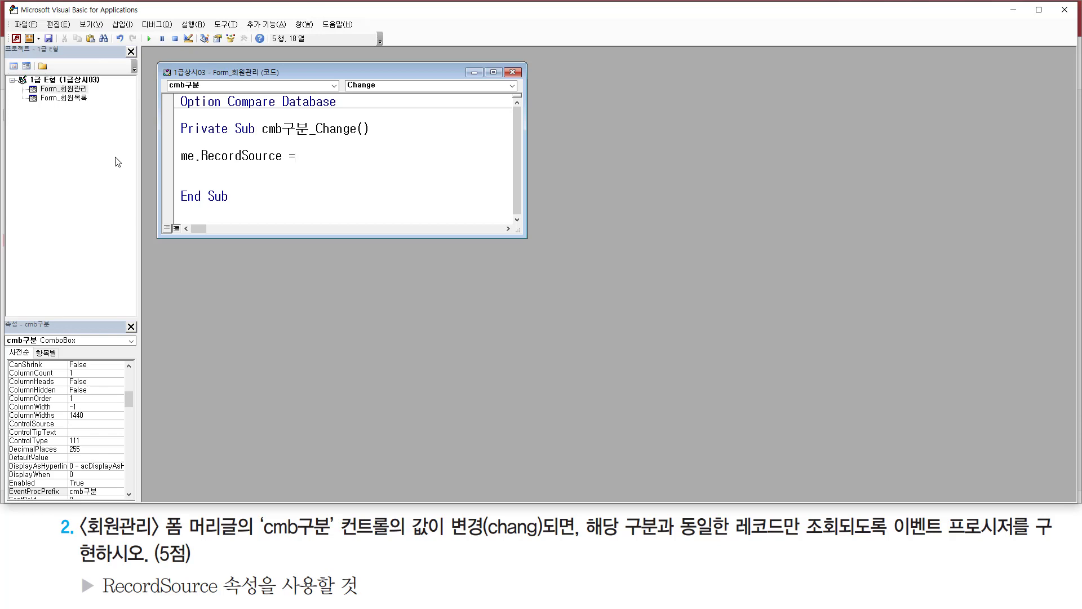
# Return to the 회원관리 form design in Access and check which table the form uses as its record source
pyautogui.click(16, 38)
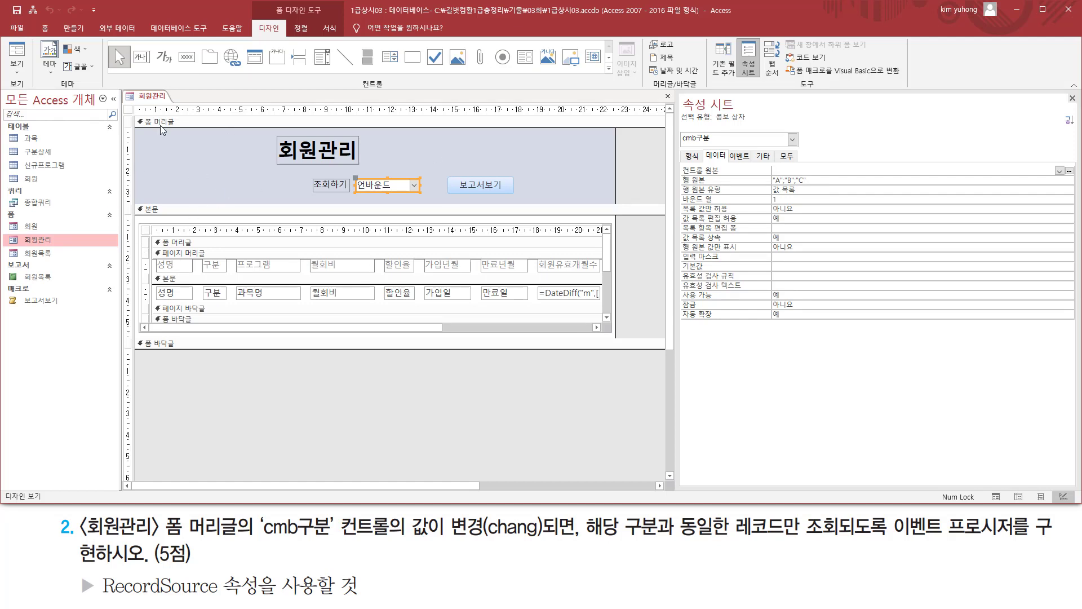
pyautogui.click(128, 110)
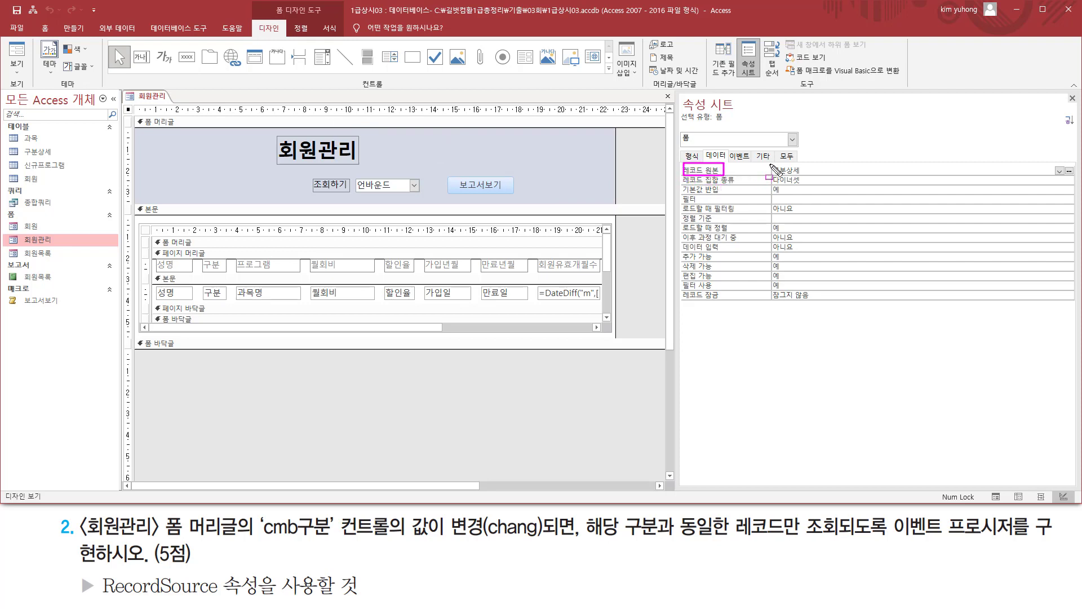
pyautogui.moveTo(796, 173); pyautogui.dragTo(805, 176)
pyautogui.moveTo(6, 147); pyautogui.dragTo(62, 157)
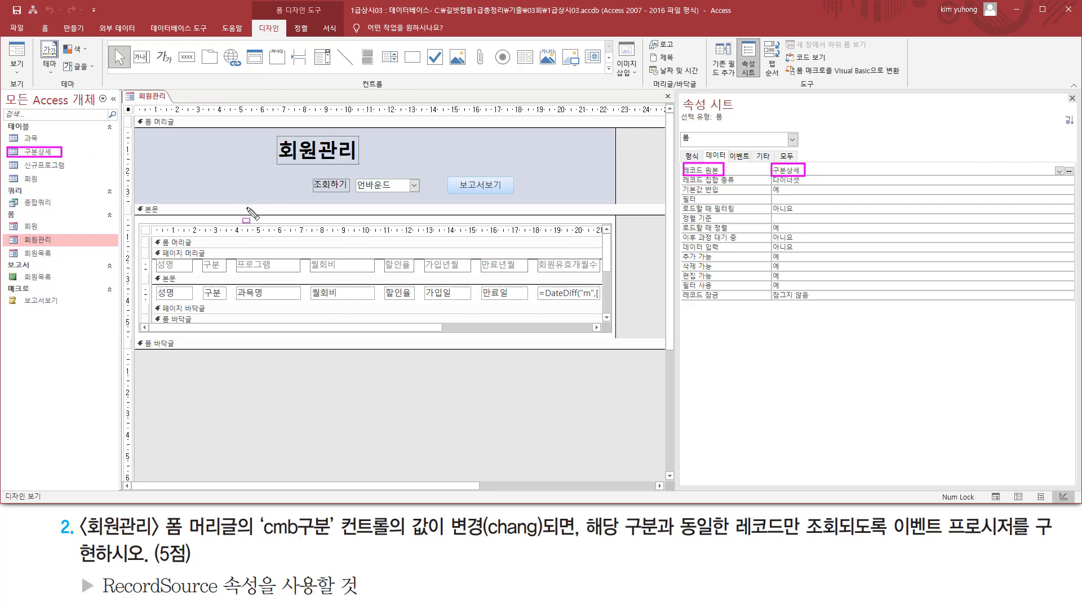
pyautogui.moveTo(355, 174); pyautogui.dragTo(423, 196)
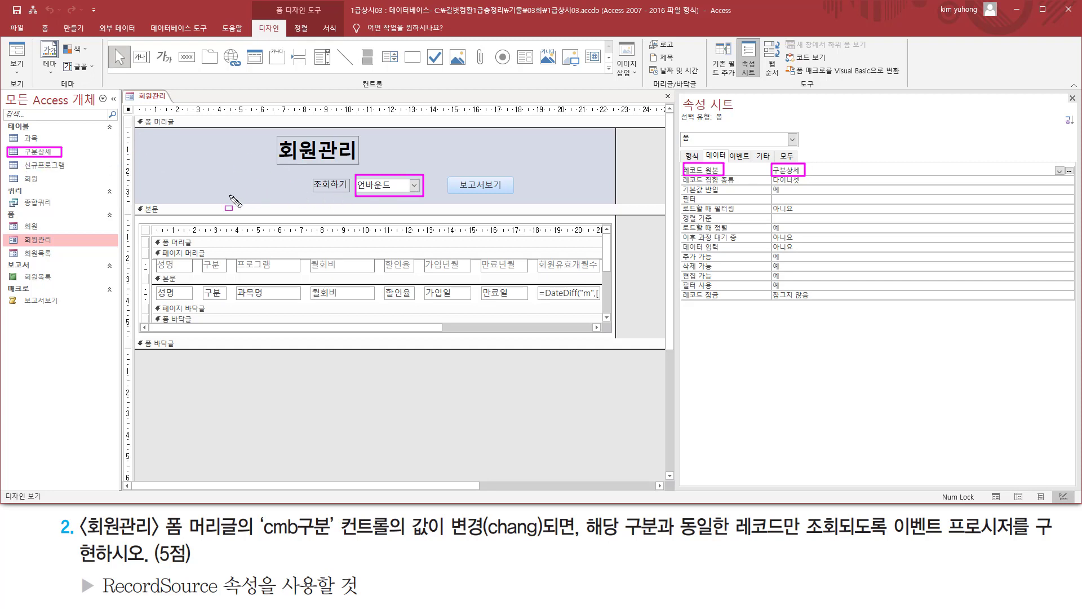
pyautogui.press('Escape')
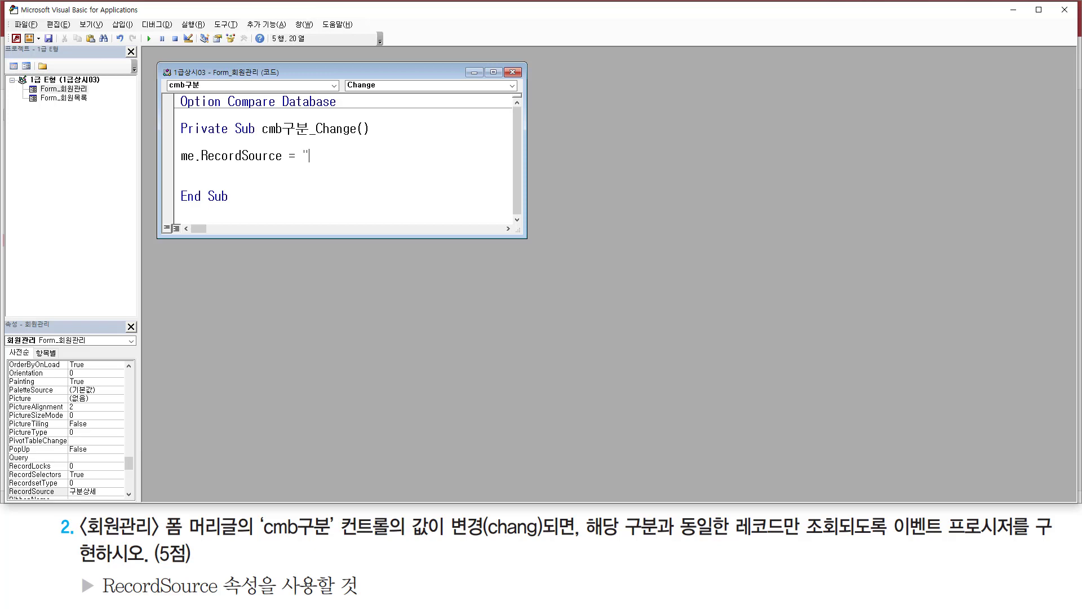
# Continue the RecordSource assignment with the query text "select * from 구분상세 where and widen the code window
pyautogui.write('ㄴㄷ')
pyautogui.write('구분사')
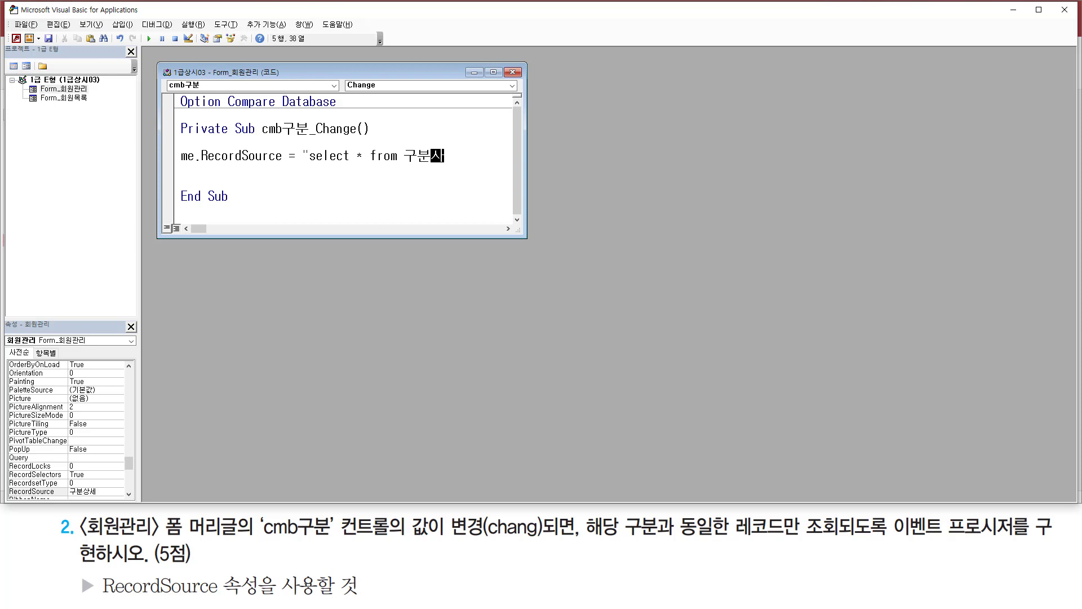
pyautogui.write('세')
pyautogui.press('Hangul')
pyautogui.moveTo(526, 175); pyautogui.dragTo(832, 175)
pyautogui.moveTo(259, 536); pyautogui.dragTo(343, 536)
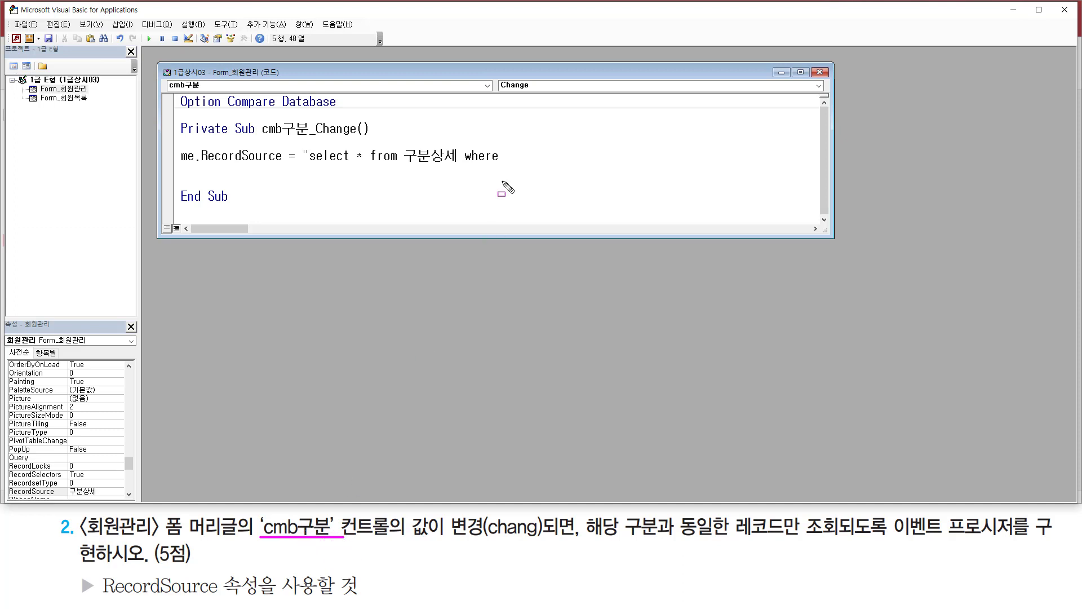
pyautogui.press('Escape')
pyautogui.click(533, 156)
# Switch back to Access, open the 구분상세 table and examine its 구분코드 field for the where condition
pyautogui.click(16, 39)
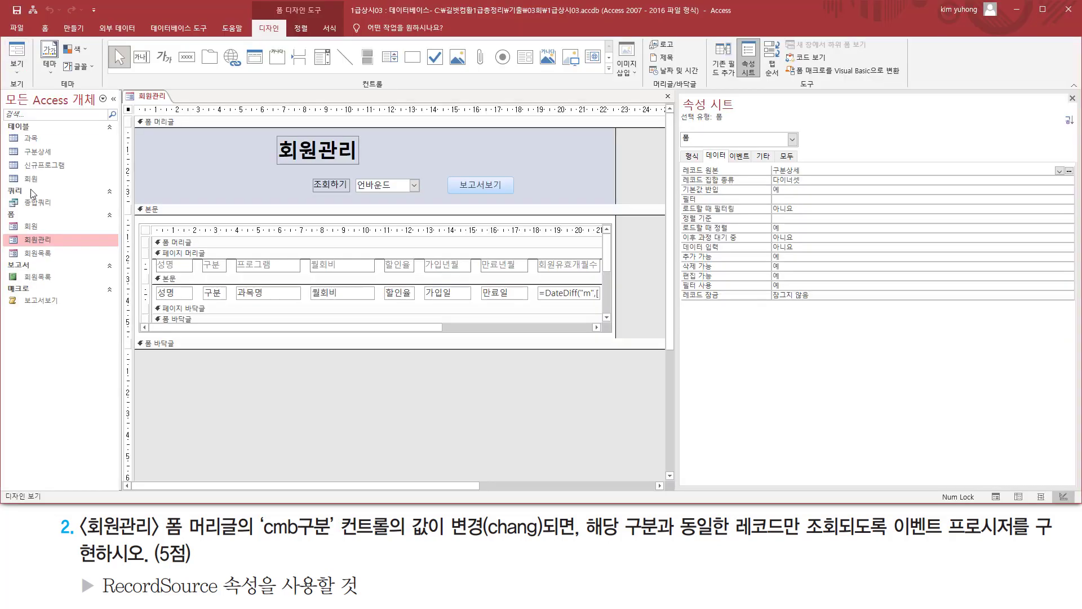
pyautogui.click(39, 151)
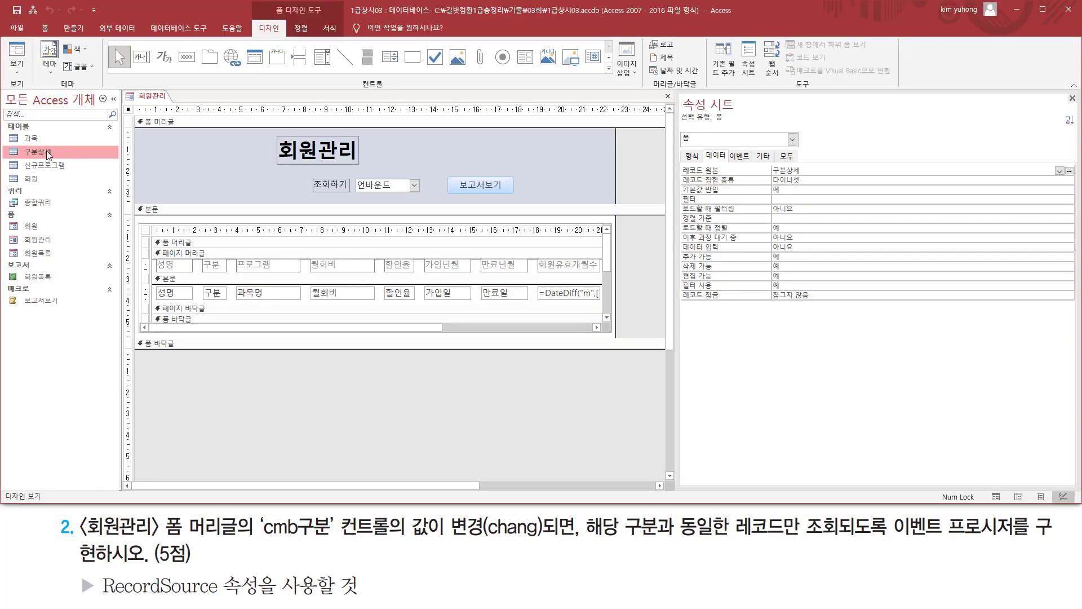
pyautogui.doubleClick(46, 150)
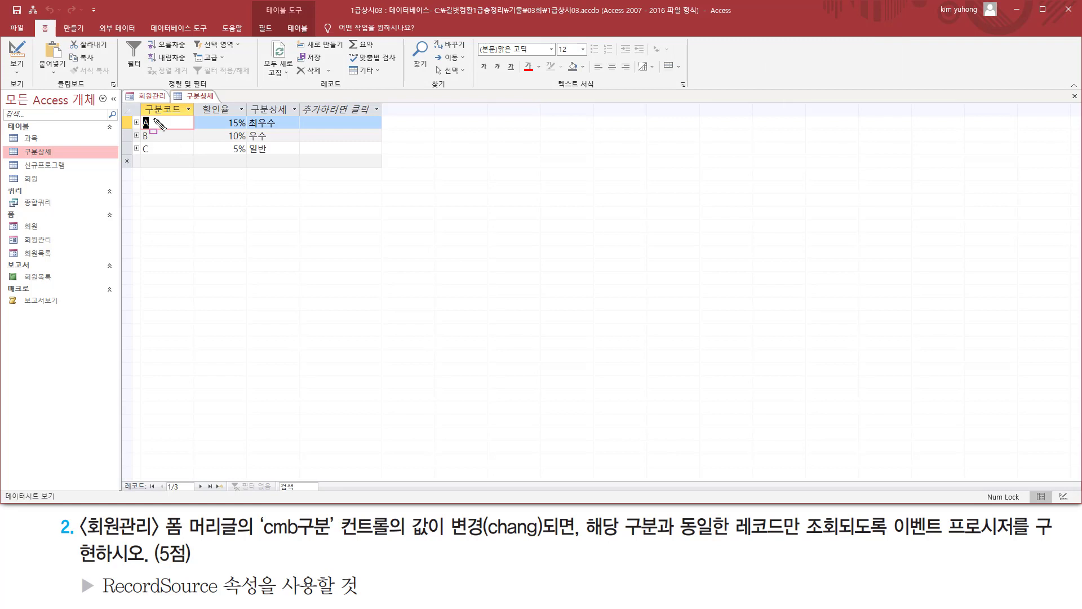
pyautogui.moveTo(142, 114); pyautogui.dragTo(152, 157)
pyautogui.moveTo(144, 104); pyautogui.dragTo(182, 116)
pyautogui.press('Escape')
# Compare the cmb구분 combo box on the 회원관리 form with the 구분코드 values in the 구분상세 table
pyautogui.click(150, 96)
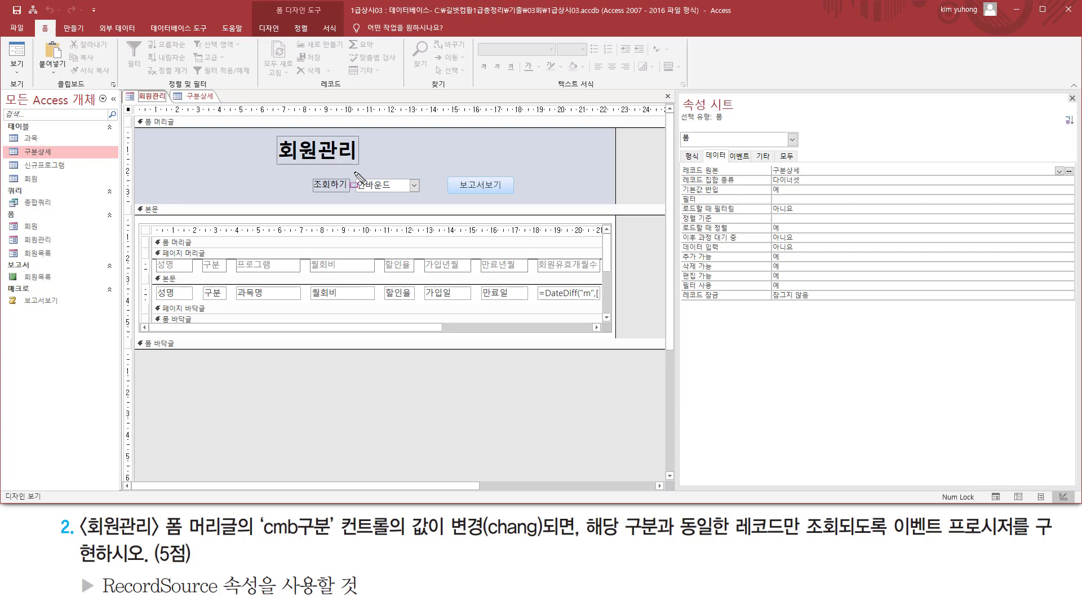
pyautogui.moveTo(354, 172); pyautogui.dragTo(417, 197)
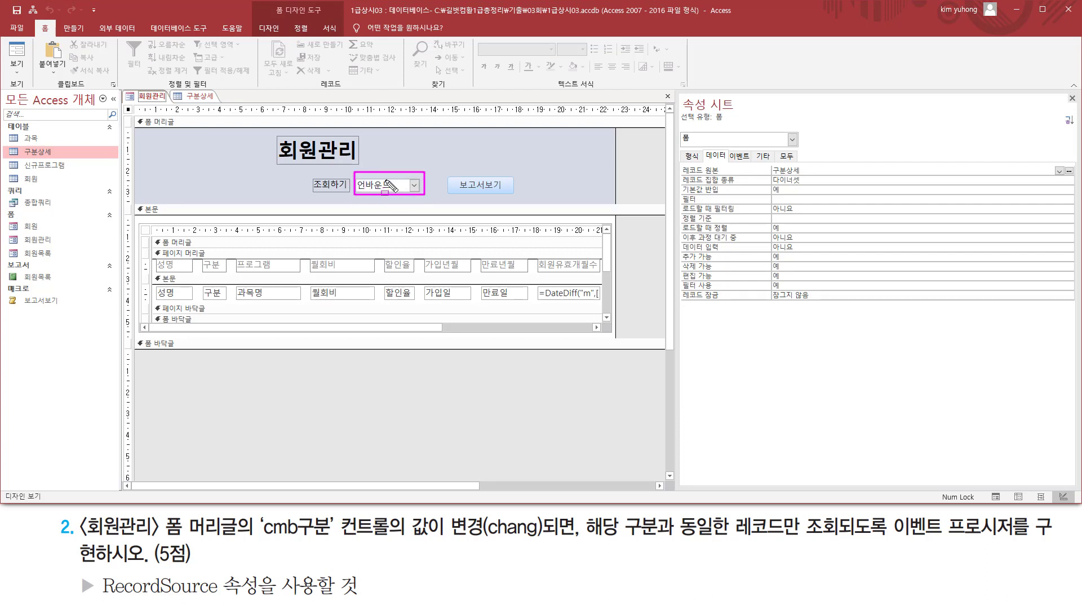
pyautogui.press('Escape')
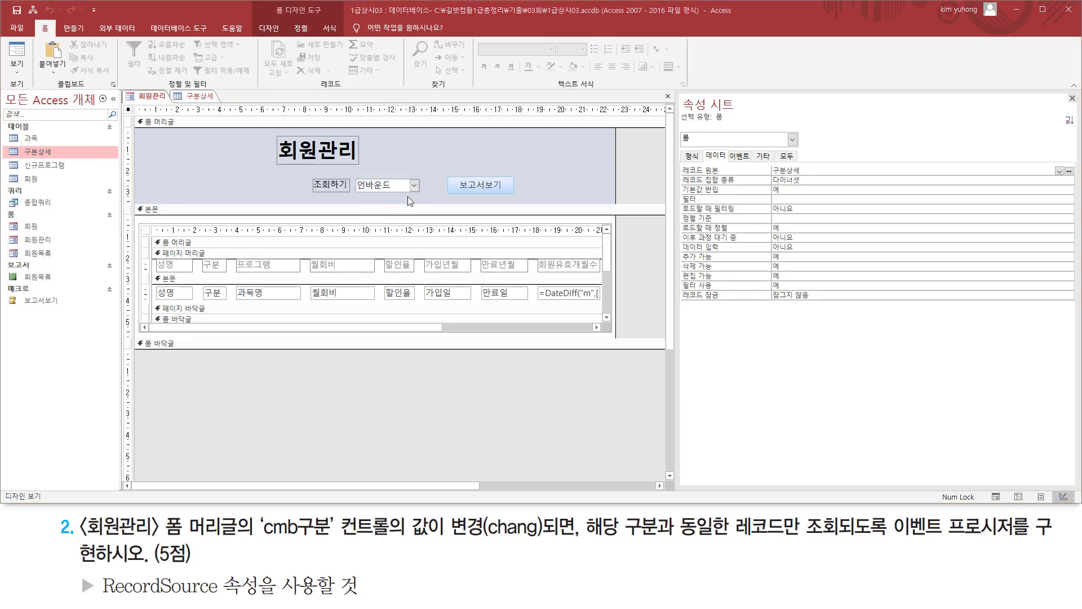
pyautogui.click(208, 97)
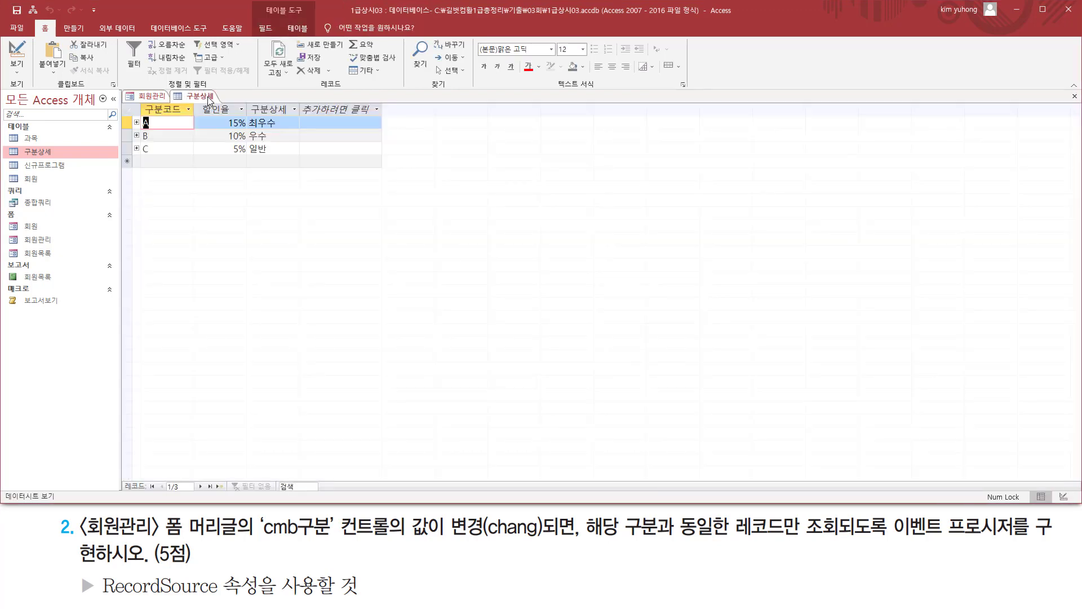
pyautogui.moveTo(139, 130); pyautogui.dragTo(157, 141)
pyautogui.press('Escape')
pyautogui.click(151, 96)
pyautogui.hotkey('ctrl', '2')
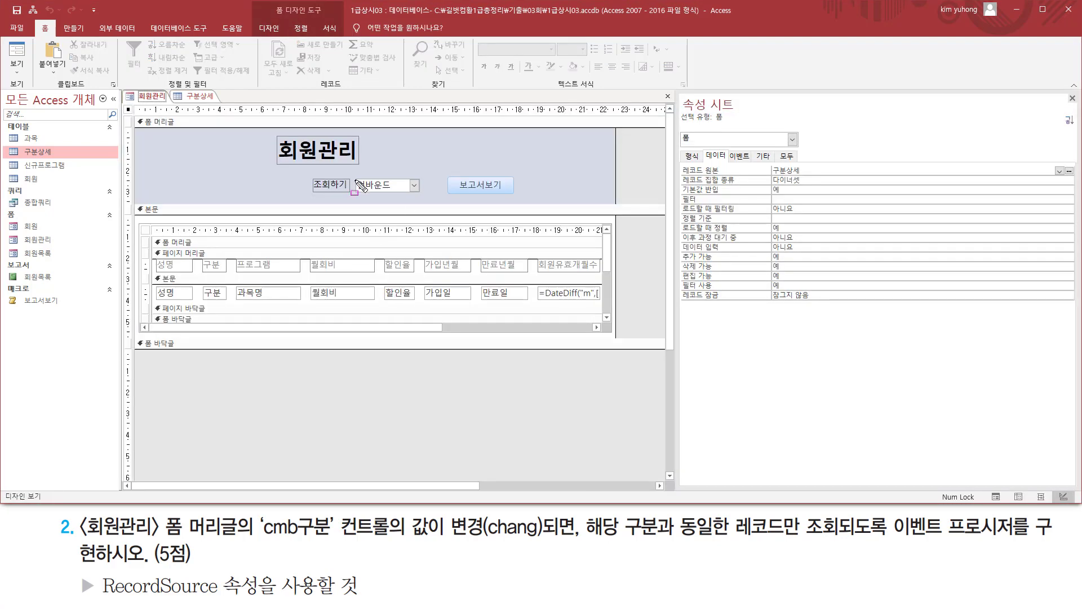
pyautogui.moveTo(355, 176); pyautogui.dragTo(418, 193)
pyautogui.press('Escape')
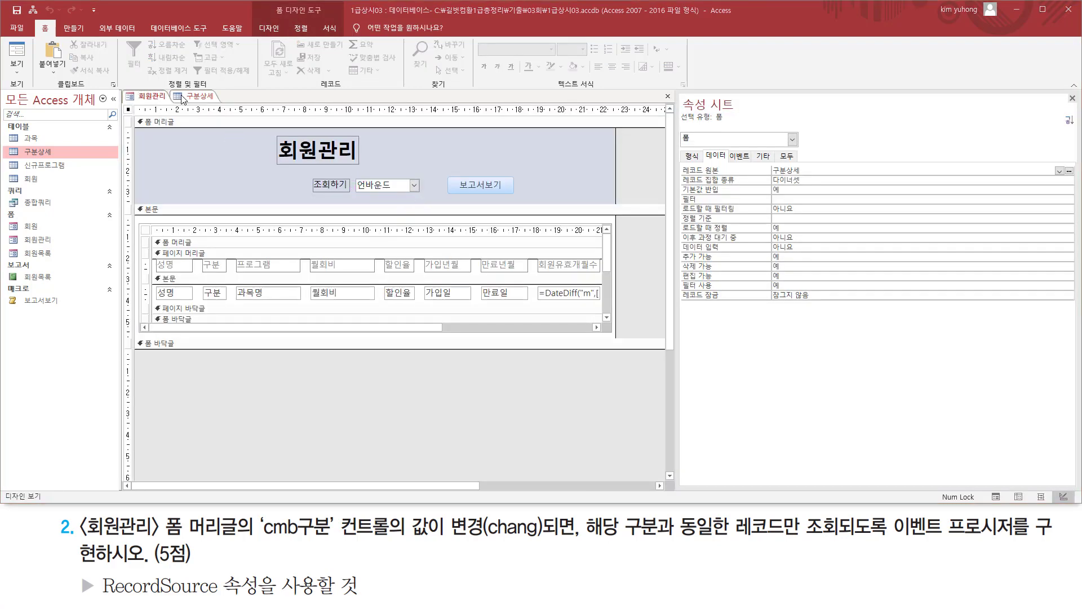
# Return to the 구분상세 table and examine the values in its 구분코드 field
pyautogui.click(182, 99)
pyautogui.hotkey('ctrl', '2')
pyautogui.moveTo(140, 142); pyautogui.dragTo(152, 159)
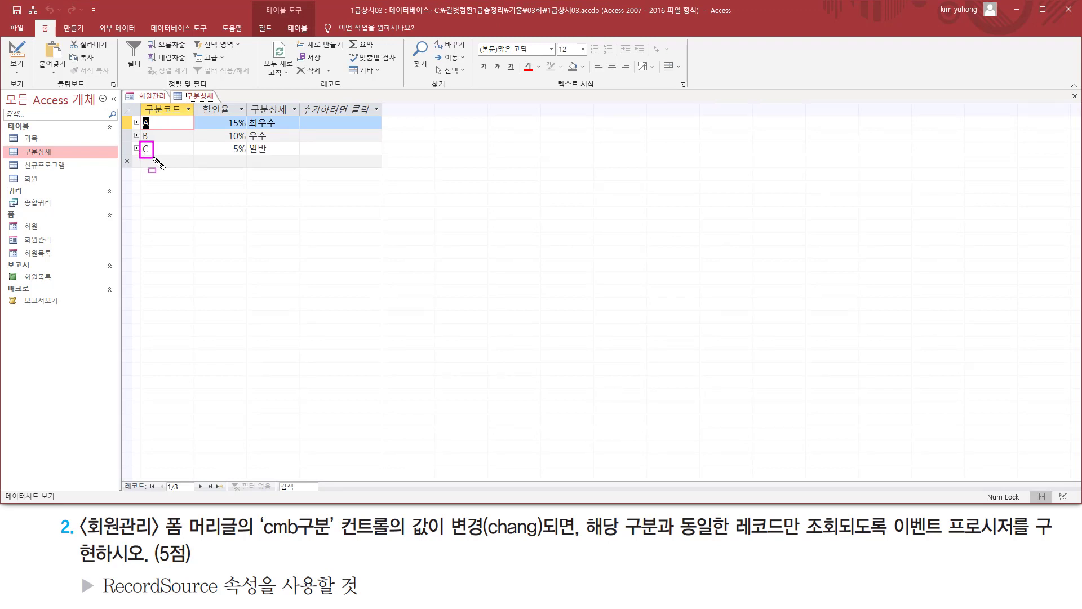
pyautogui.moveTo(140, 111); pyautogui.dragTo(159, 163)
pyautogui.moveTo(185, 88); pyautogui.dragTo(225, 102)
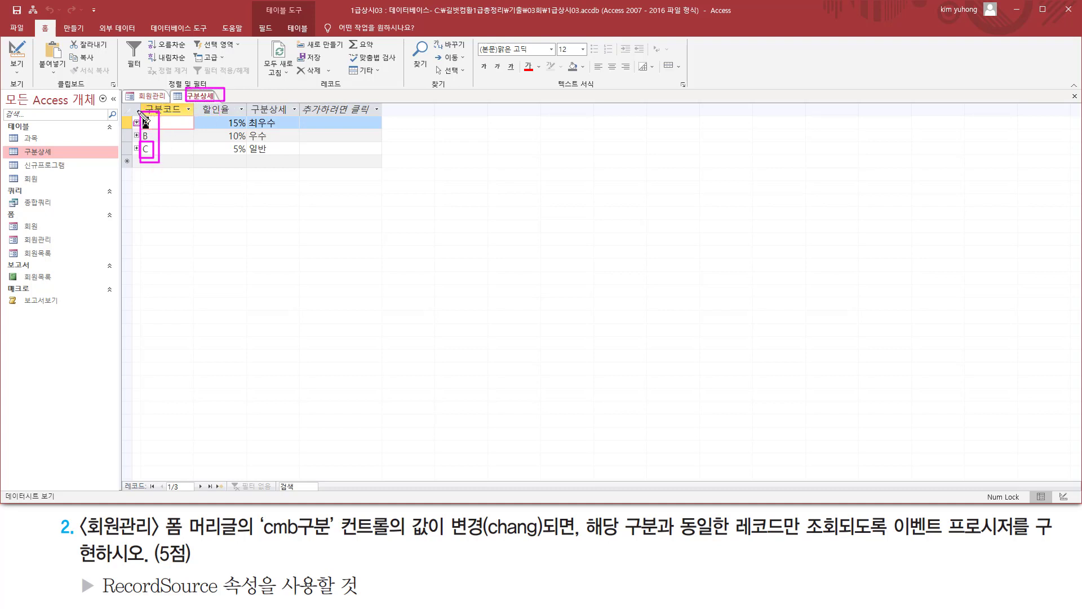
pyautogui.press('Escape')
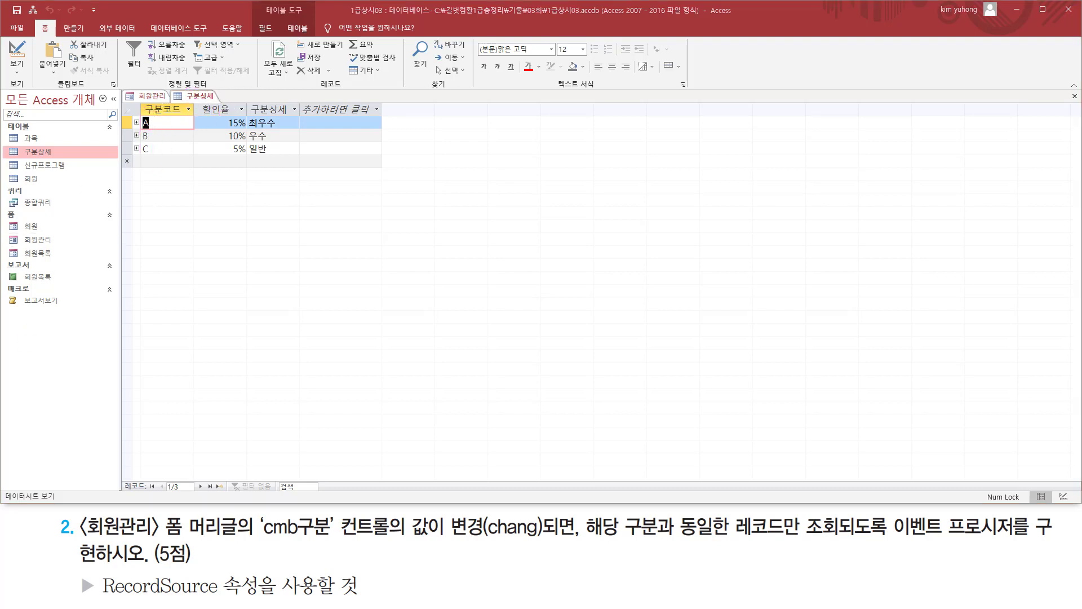
# Switch to the VBA editor and complete the RecordSource query's where condition with 구분코드 = '" & cmb구분 & "'"
pyautogui.hotkey('alt', 'Tab')
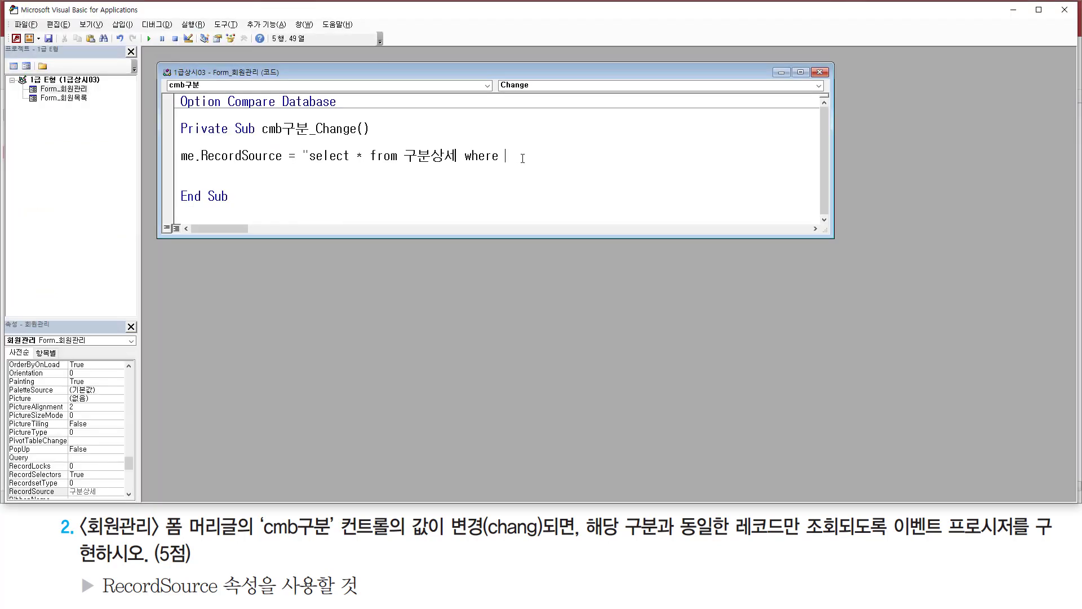
pyautogui.write('구분코드')
pyautogui.write('ㅊ')
pyautogui.press('BackSpace')
pyautogui.write('cmb구분')
pyautogui.write('& "\'"')
pyautogui.press('Return')
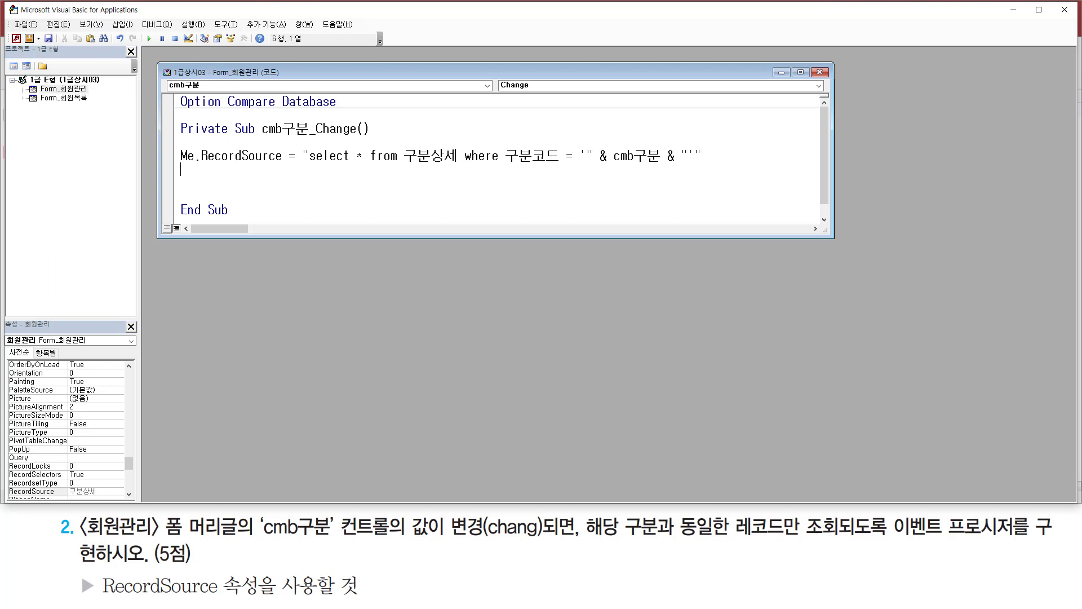
pyautogui.press('Delete')
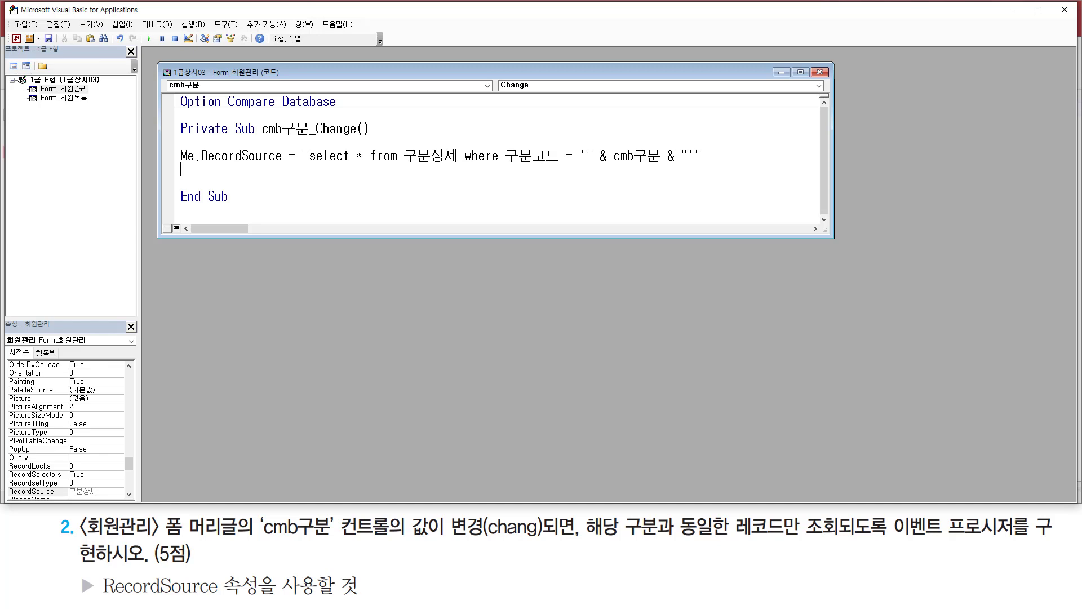
# Compare the query's 구분상세 table and cmb구분 reference with the 회원관리 form's record source and combo box
pyautogui.doubleClick(425, 503)
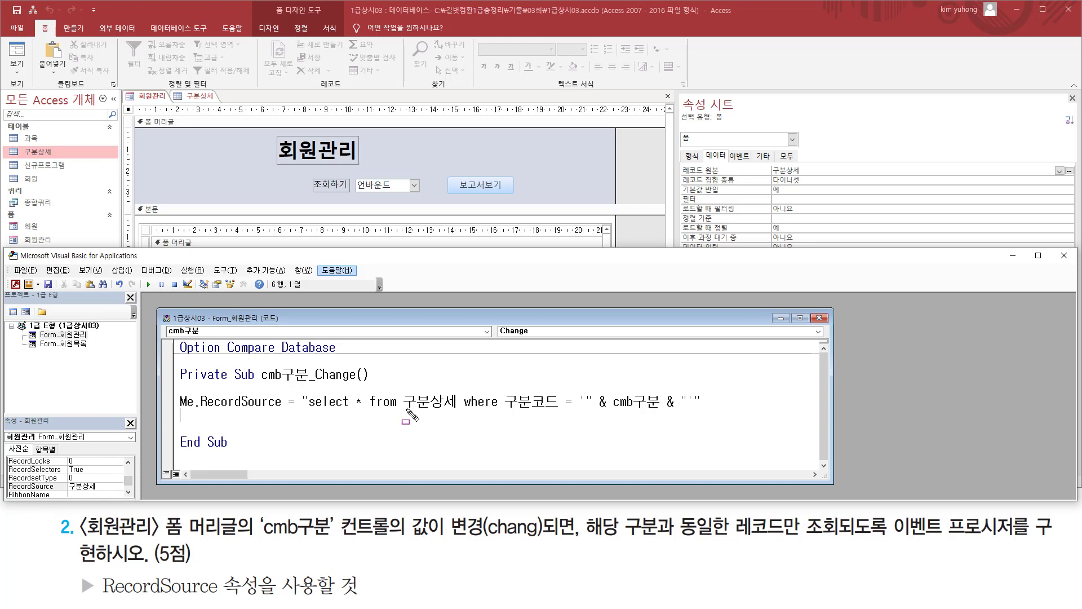
pyautogui.moveTo(402, 388); pyautogui.dragTo(458, 415)
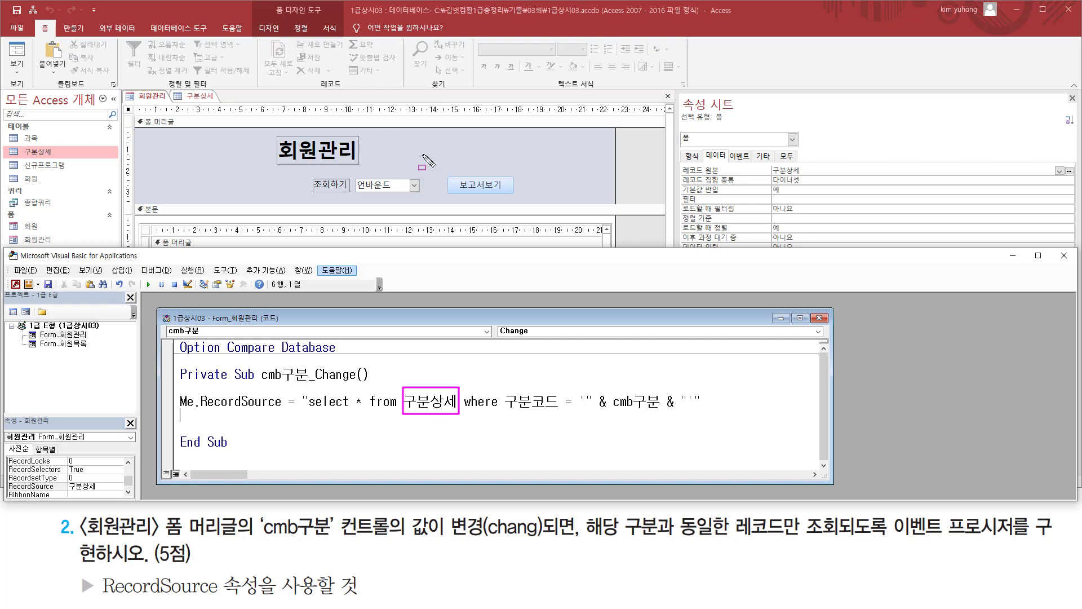
pyautogui.moveTo(678, 128)
pyautogui.mouseDown()
pyautogui.moveTo(742, 175)
pyautogui.moveTo(809, 177)
pyautogui.mouseUp()
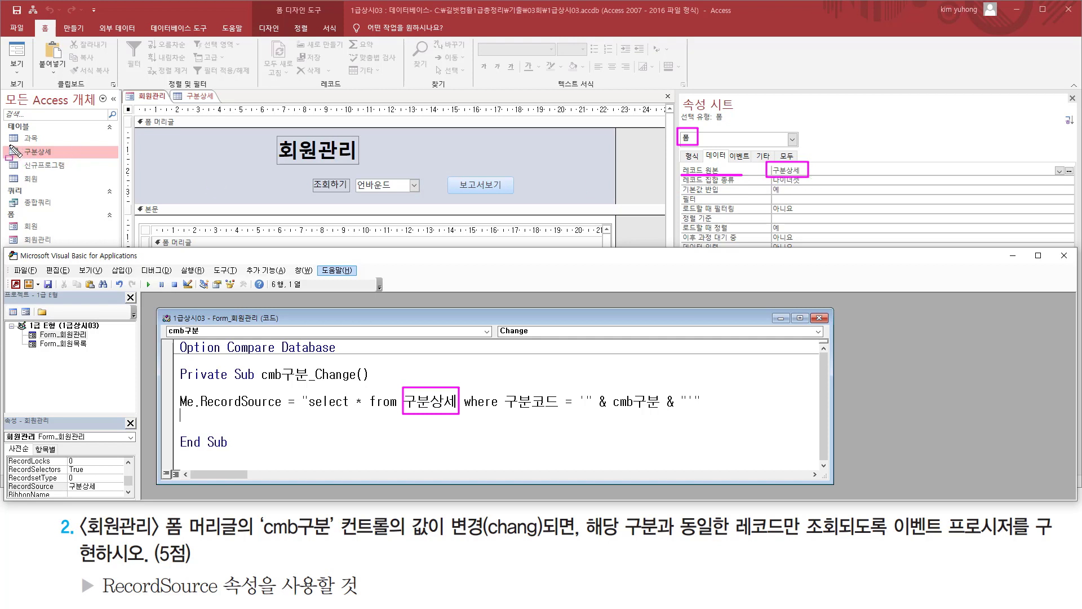
pyautogui.moveTo(5, 145); pyautogui.dragTo(64, 157)
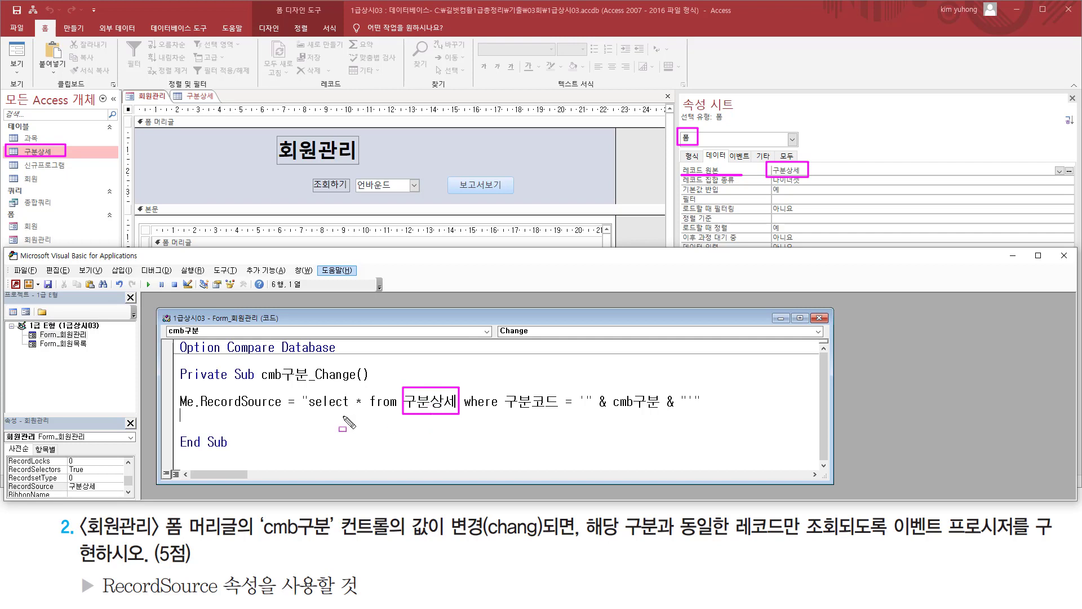
pyautogui.moveTo(306, 411); pyautogui.dragTo(372, 410)
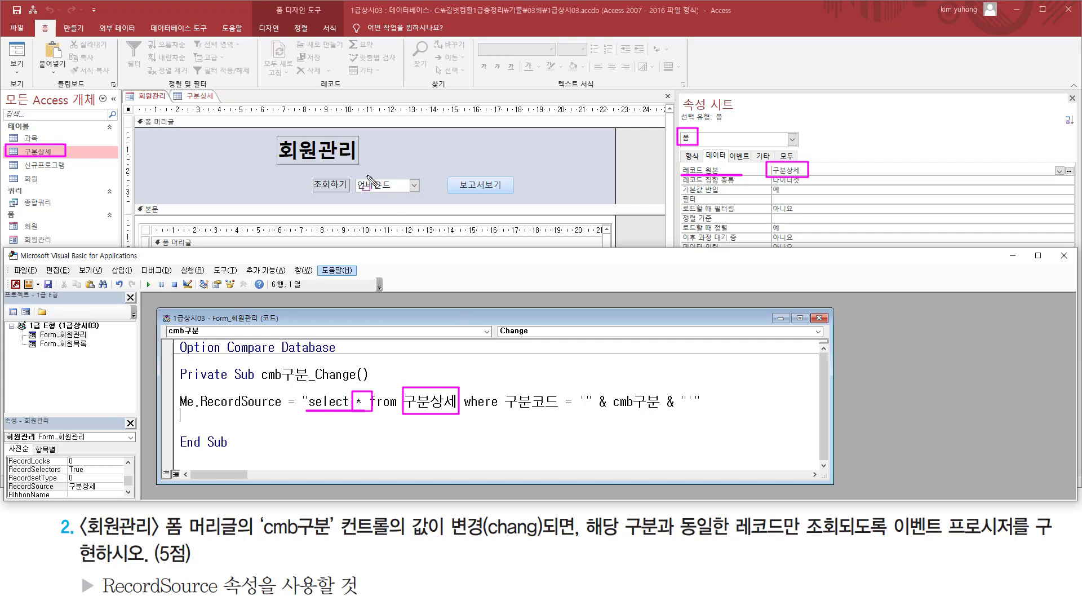
pyautogui.moveTo(355, 172); pyautogui.dragTo(424, 197)
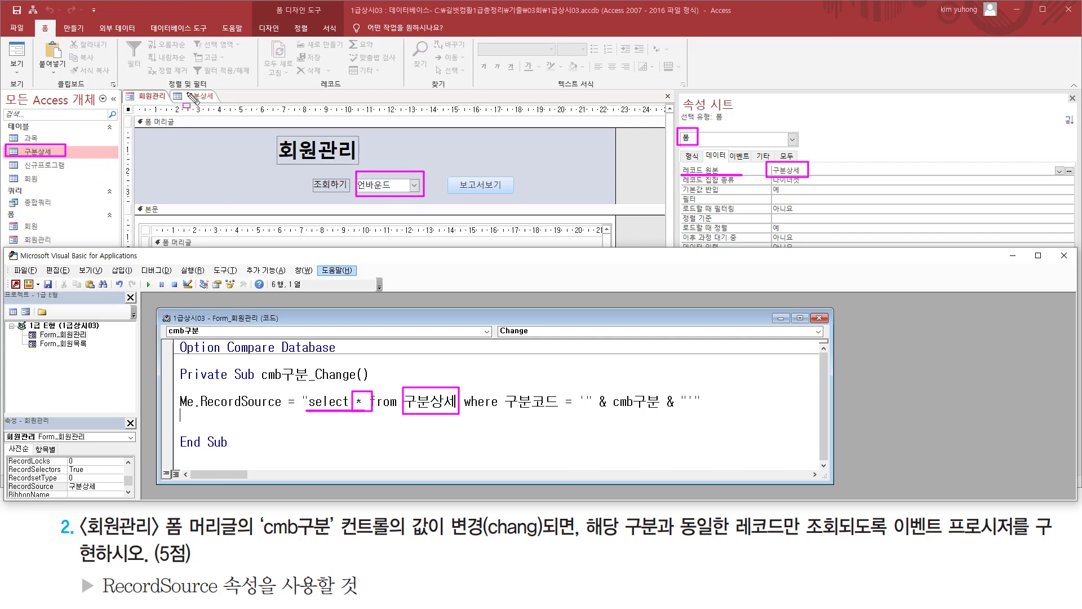
pyautogui.moveTo(184, 88); pyautogui.dragTo(224, 103)
pyautogui.moveTo(613, 410); pyautogui.dragTo(662, 411)
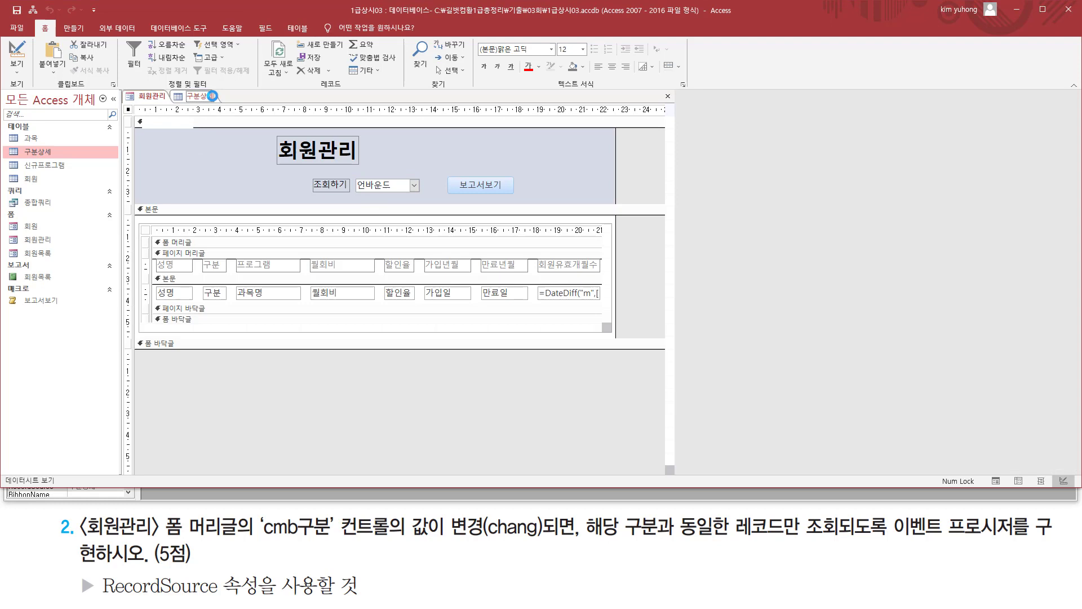
# Check the where condition in the code against the 구분코드 field of the 구분상세 table
pyautogui.click(214, 97)
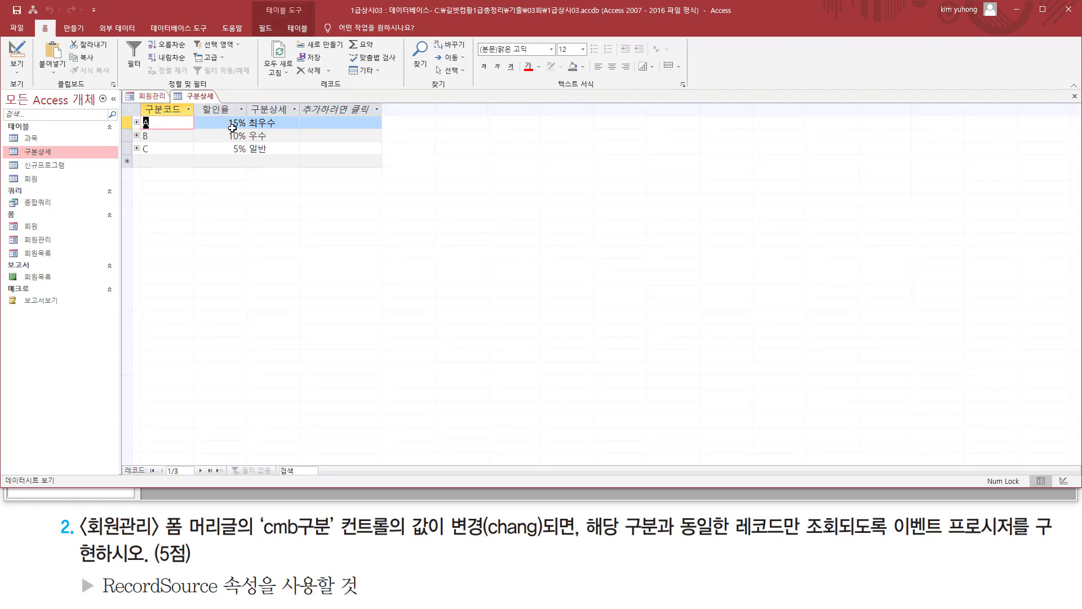
pyautogui.click(122, 497)
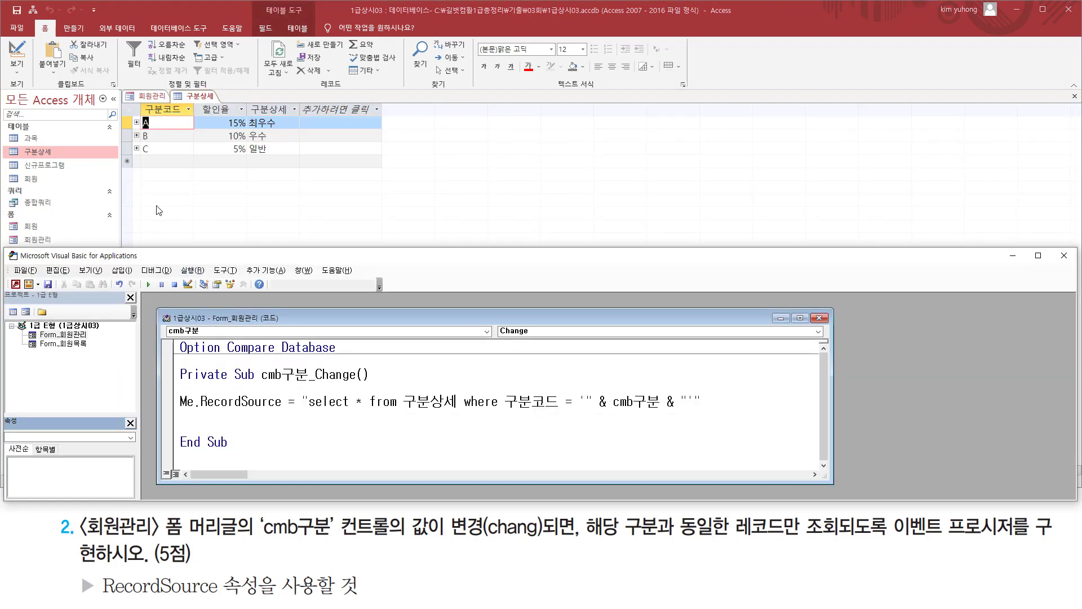
pyautogui.moveTo(142, 113)
pyautogui.mouseDown()
pyautogui.moveTo(159, 157)
pyautogui.moveTo(184, 113)
pyautogui.mouseUp()
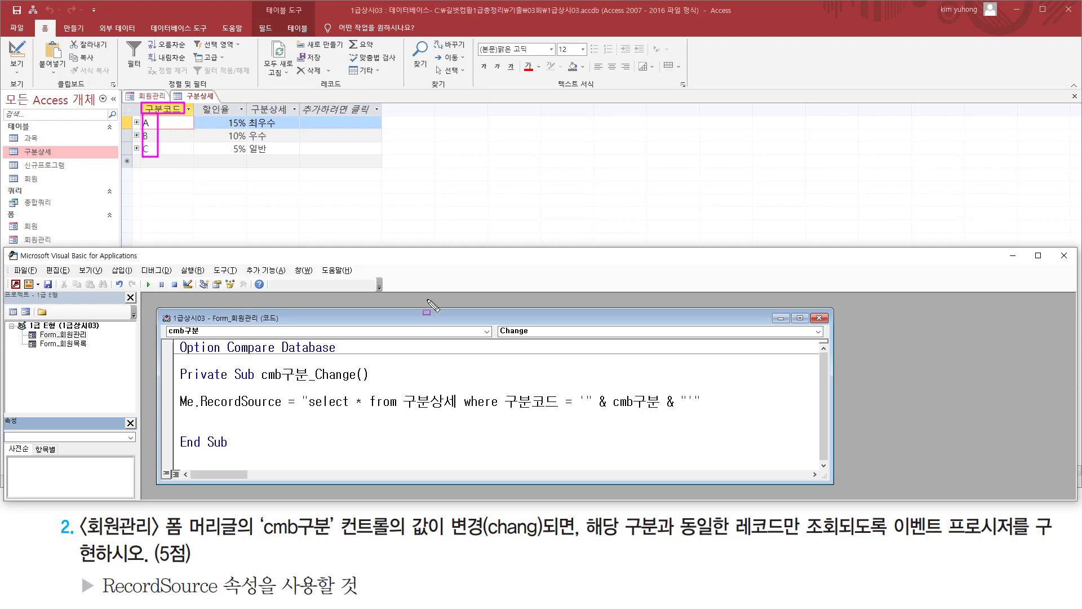
pyautogui.moveTo(506, 412); pyautogui.dragTo(659, 408)
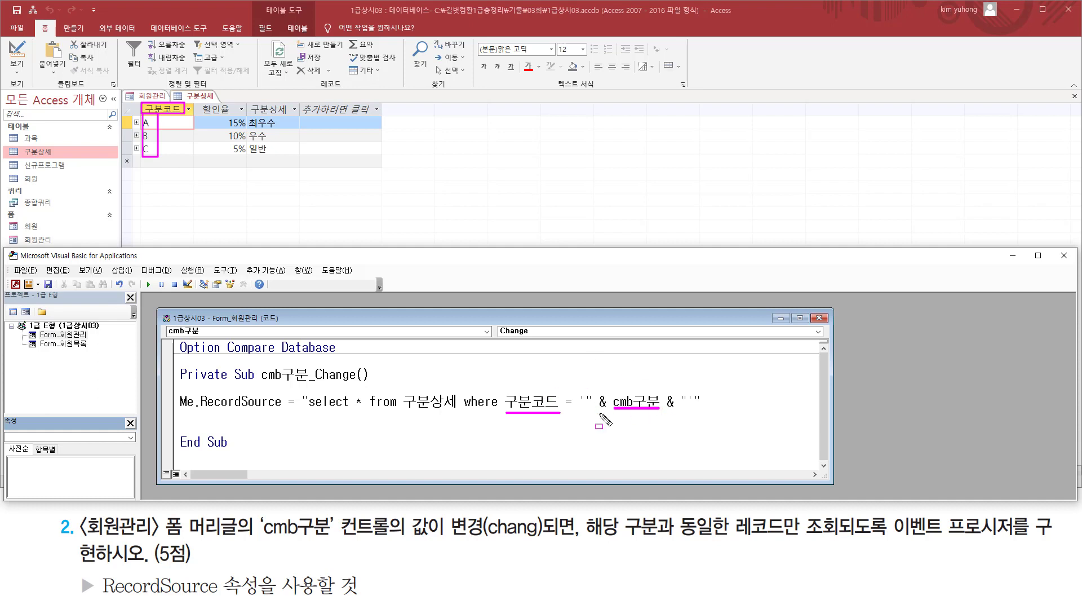
pyautogui.press('Escape')
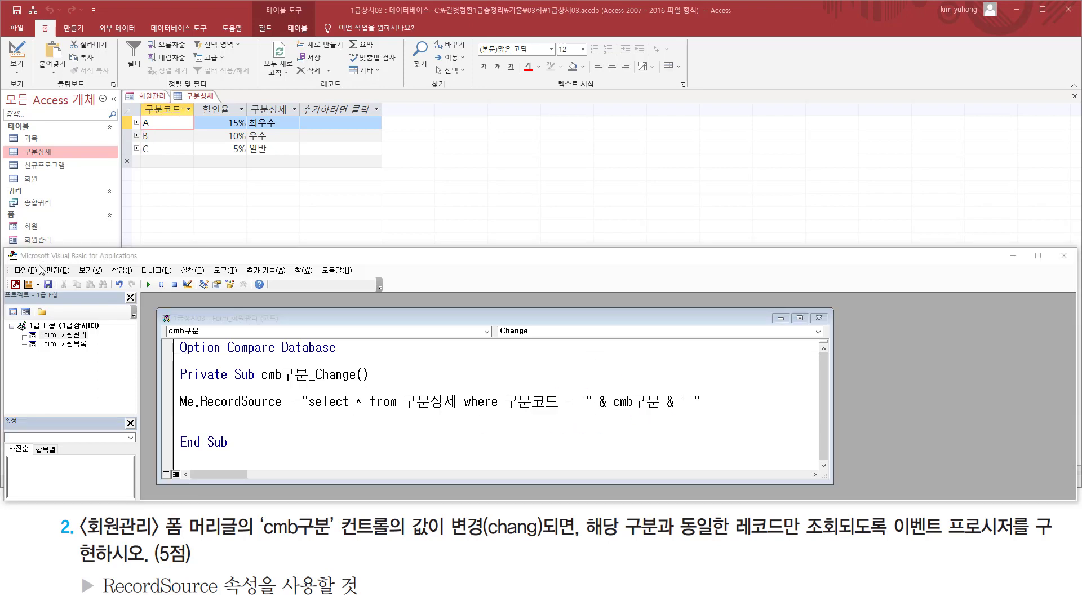
# Close the 구분상세 table in Access and run the 회원관리 form in Form view
pyautogui.click(261, 208)
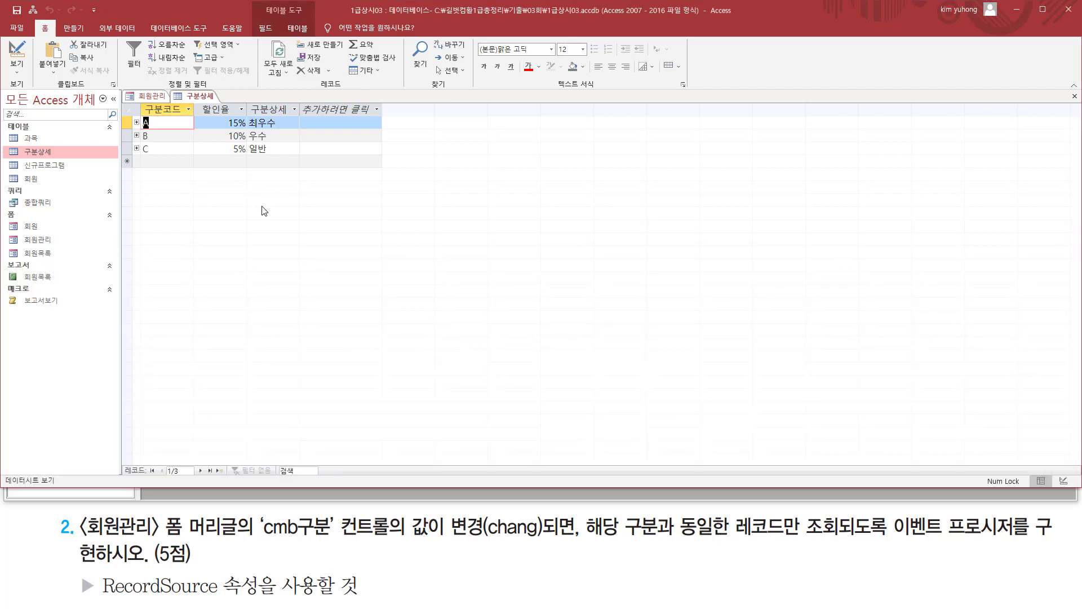
pyautogui.rightClick(204, 100)
pyautogui.click(231, 110)
pyautogui.click(17, 52)
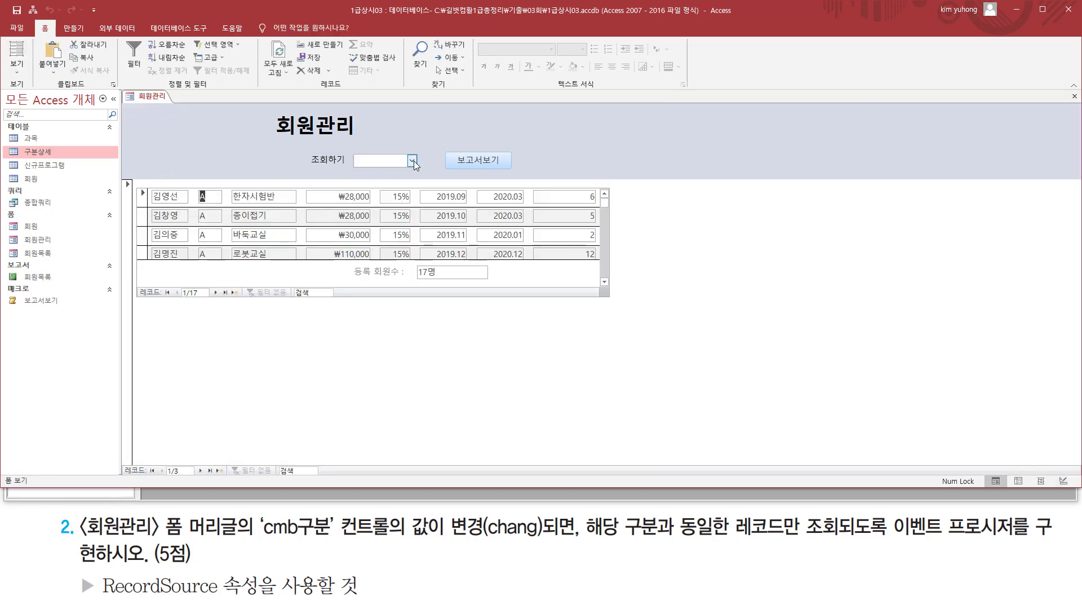
pyautogui.hotkey('ctrl', '2')
pyautogui.moveTo(193, 185); pyautogui.dragTo(214, 274)
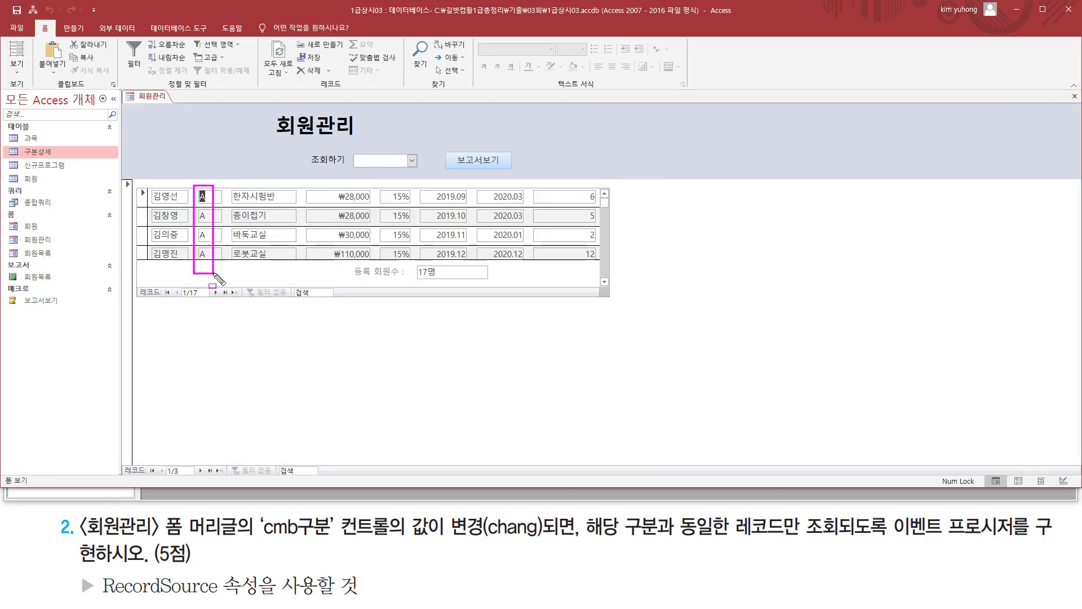
pyautogui.press('Escape')
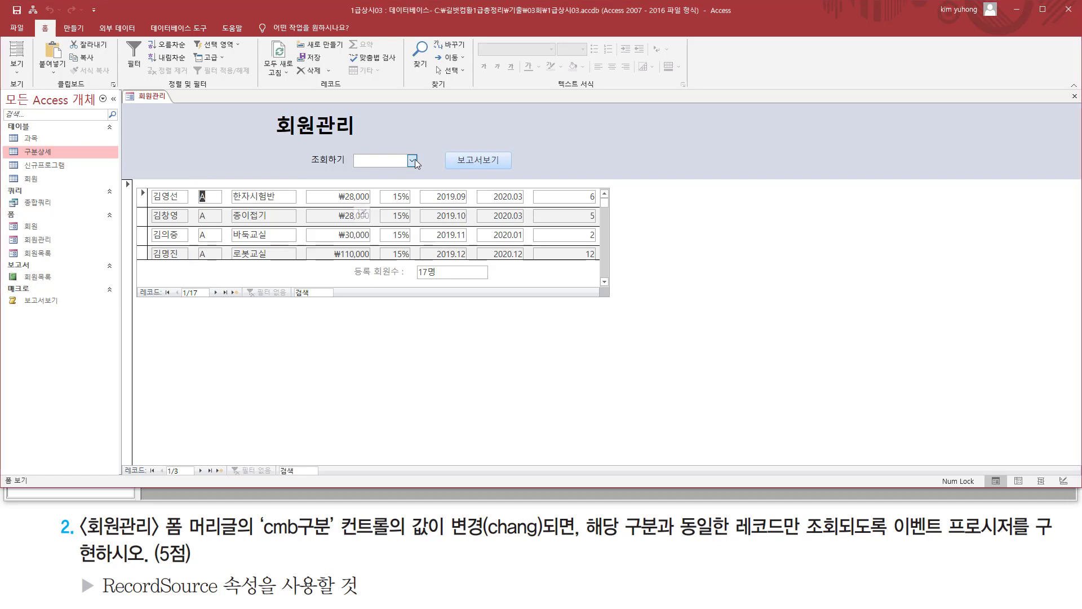
# Test the 조회하기 combo box by choosing B, C and A, checking the 구분 column of the listed records each time
pyautogui.click(413, 161)
pyautogui.click(400, 182)
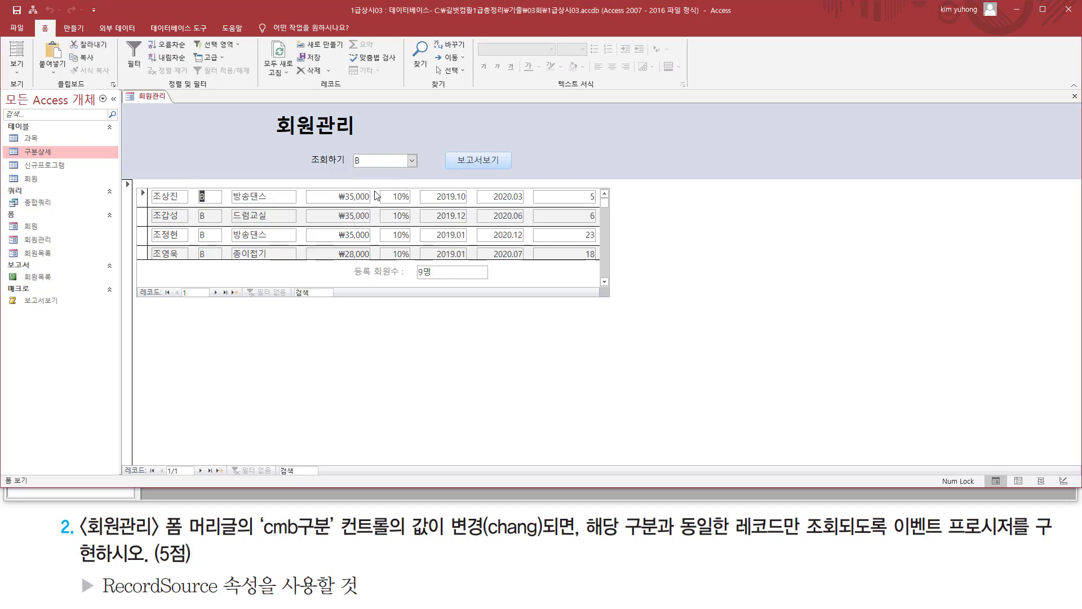
pyautogui.moveTo(200, 186); pyautogui.dragTo(214, 276)
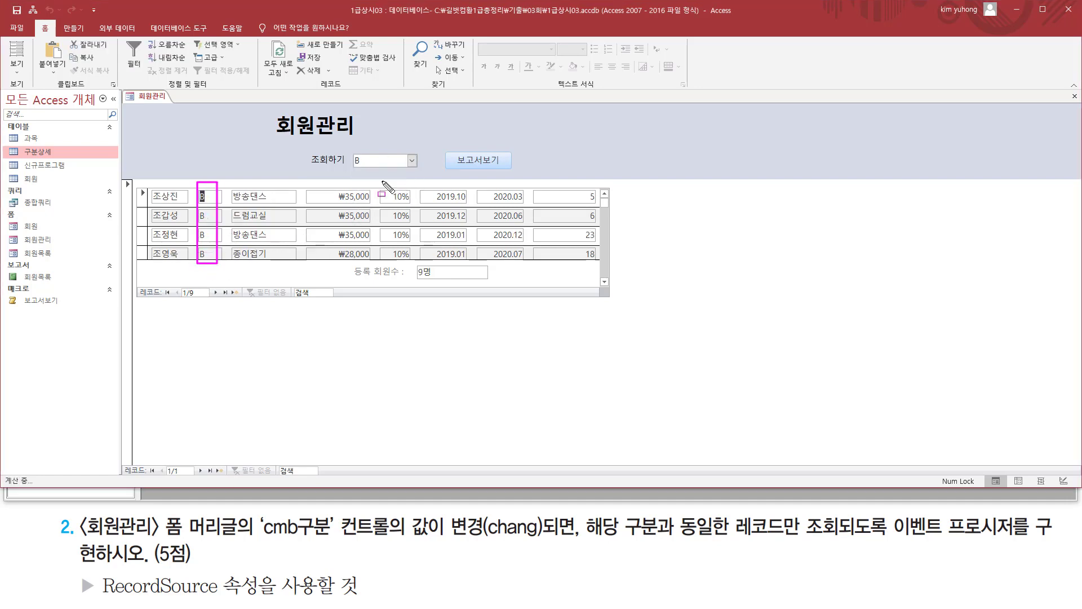
pyautogui.press('Escape')
pyautogui.click(412, 160)
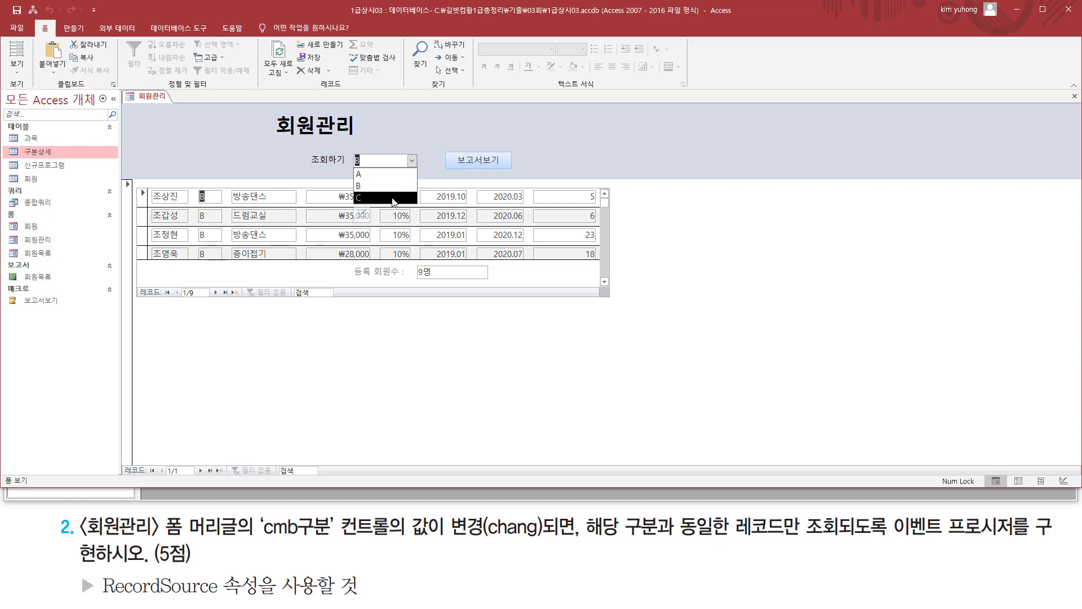
pyautogui.click(393, 198)
pyautogui.moveTo(193, 184); pyautogui.dragTo(206, 218)
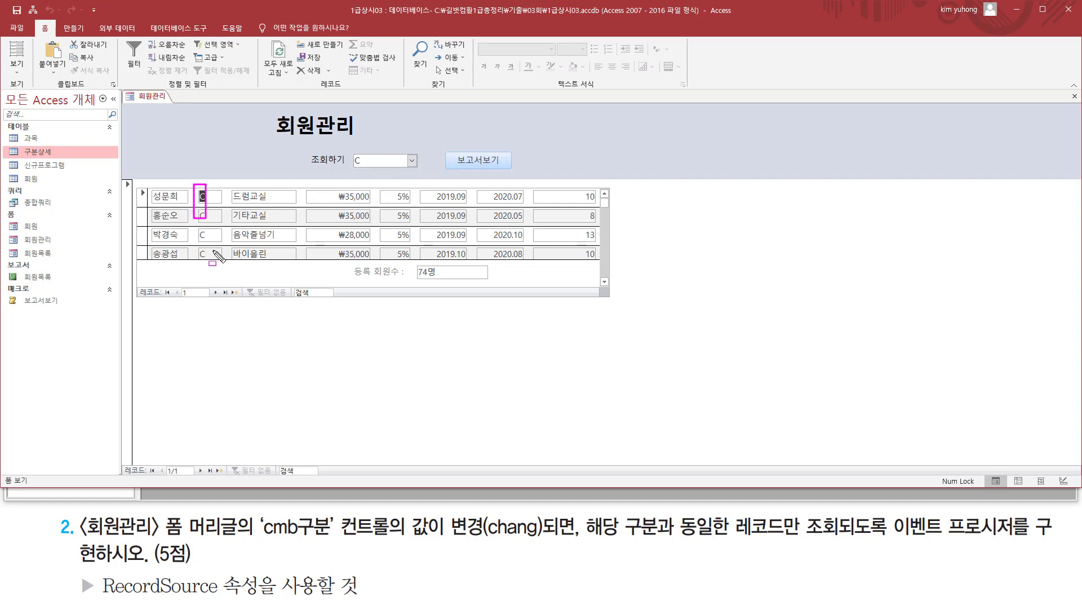
pyautogui.press('Escape')
pyautogui.click(411, 160)
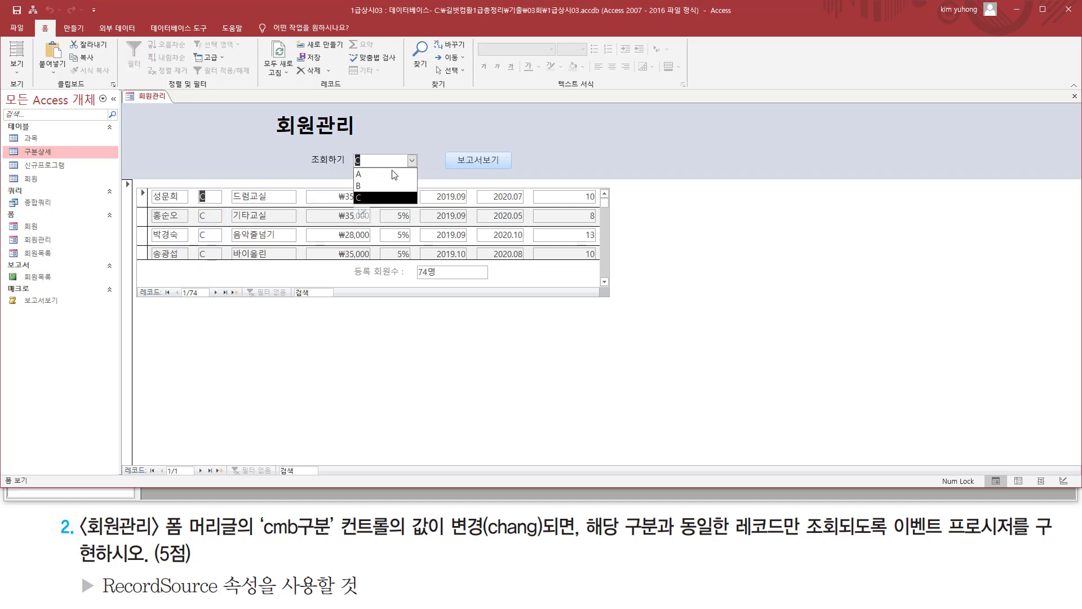
pyautogui.click(393, 173)
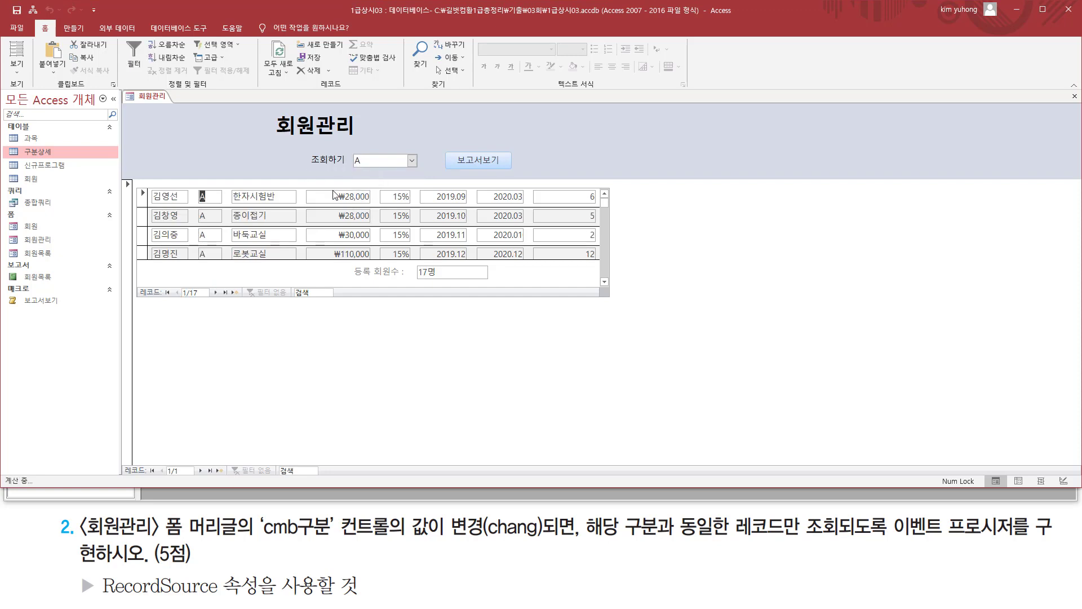
pyautogui.moveTo(191, 184)
pyautogui.mouseDown()
pyautogui.moveTo(208, 202)
pyautogui.moveTo(225, 271)
pyautogui.mouseUp()
pyautogui.press('Escape')
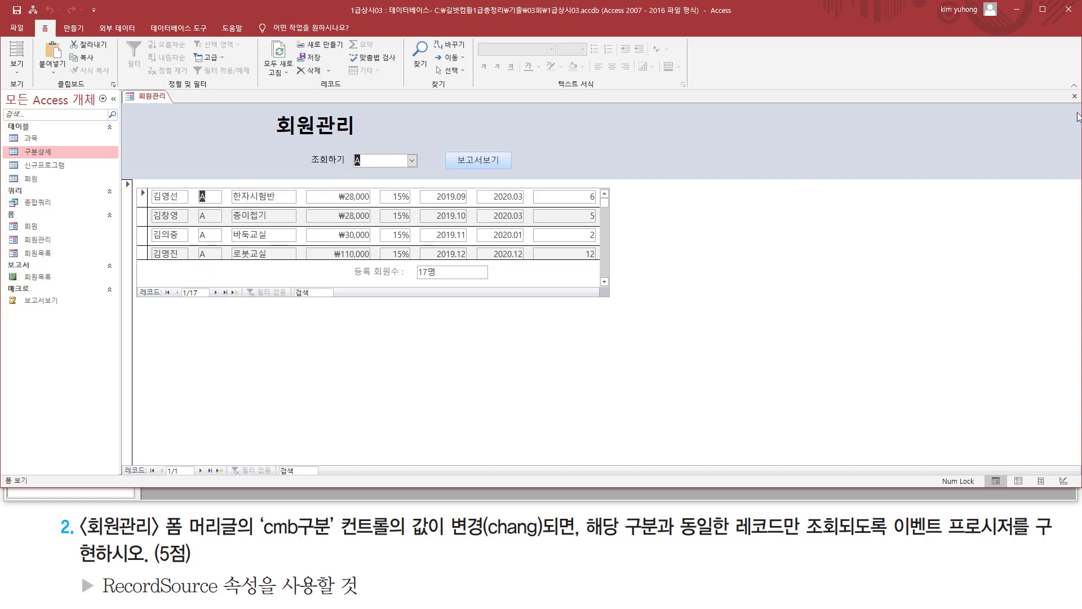
# Close the 회원관리 form and save its design changes
pyautogui.click(1074, 96)
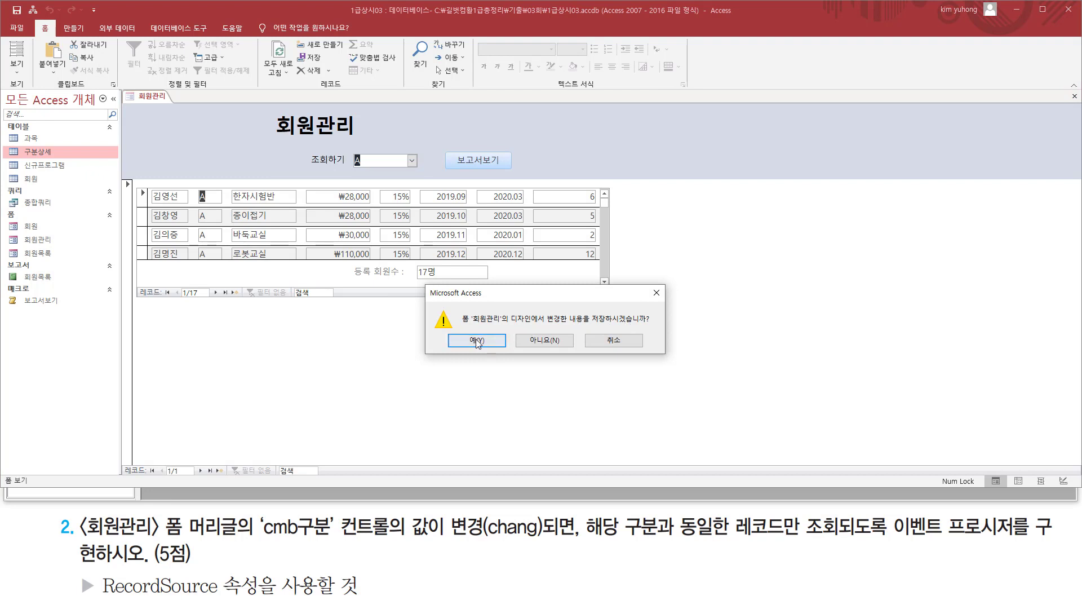
pyautogui.click(454, 341)
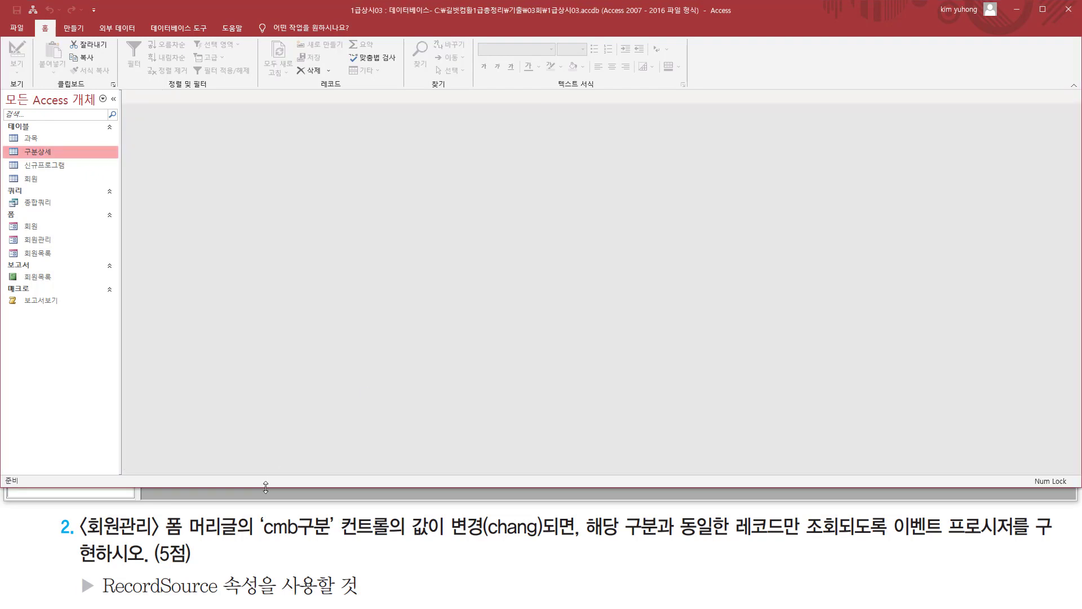
# Bring back the VBA editor and review the table, field and control used in the RecordSource statement
pyautogui.click(266, 494)
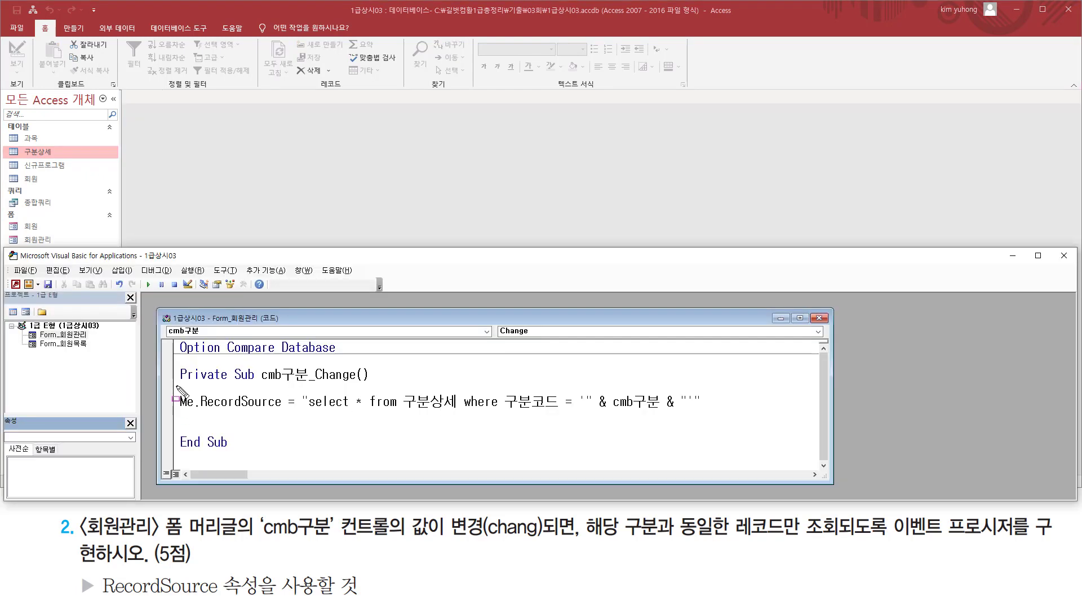
pyautogui.moveTo(176, 385); pyautogui.dragTo(741, 422)
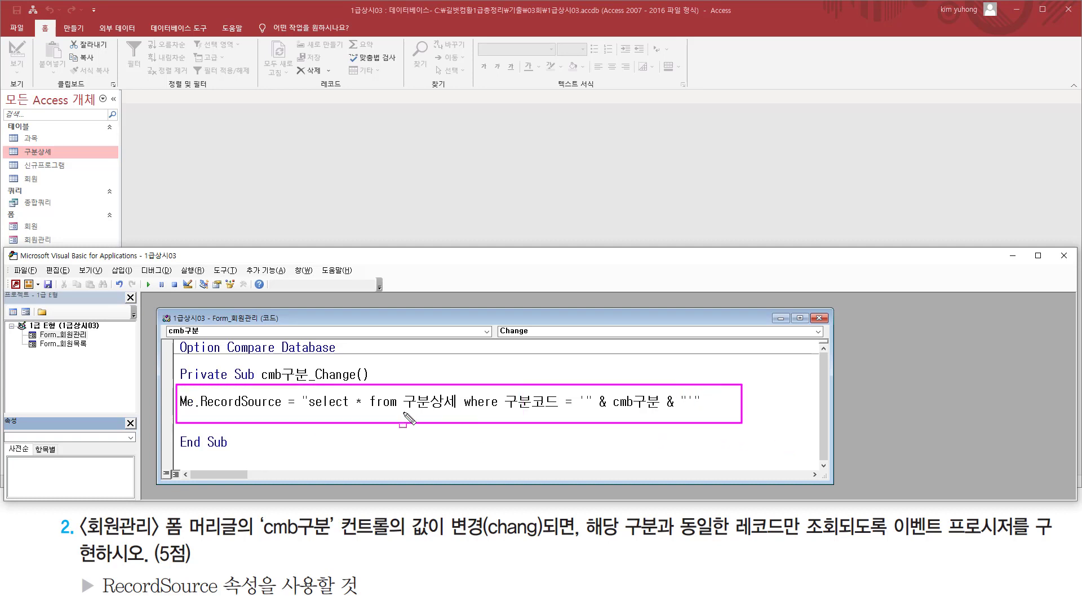
pyautogui.moveTo(403, 410)
pyautogui.mouseDown()
pyautogui.moveTo(457, 411)
pyautogui.moveTo(460, 394)
pyautogui.mouseUp()
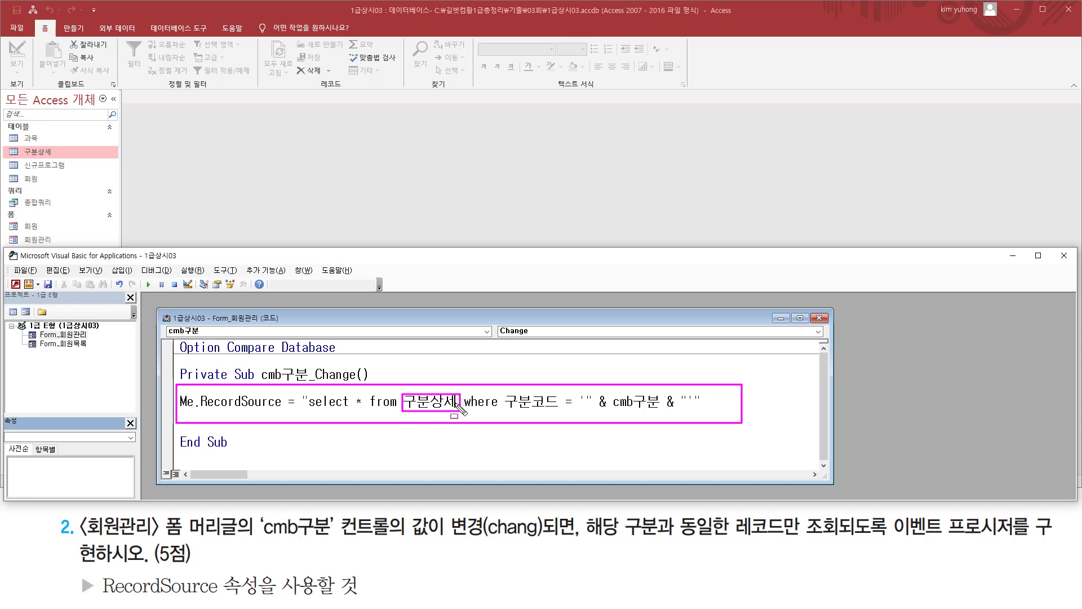
pyautogui.moveTo(611, 410)
pyautogui.mouseDown()
pyautogui.moveTo(662, 411)
pyautogui.moveTo(662, 393)
pyautogui.mouseUp()
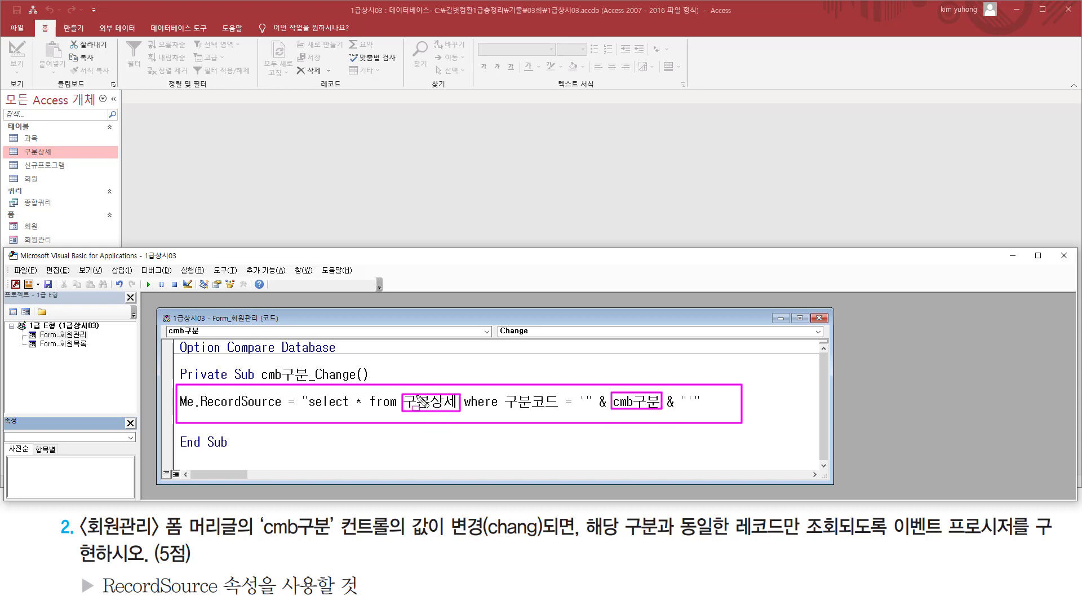
pyautogui.moveTo(503, 411); pyautogui.dragTo(560, 414)
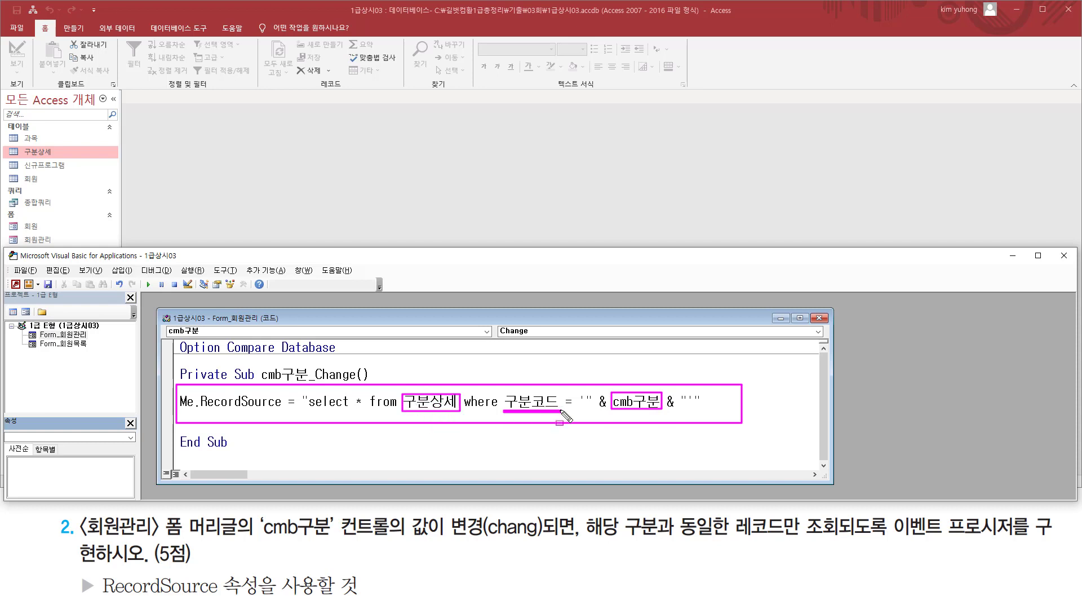